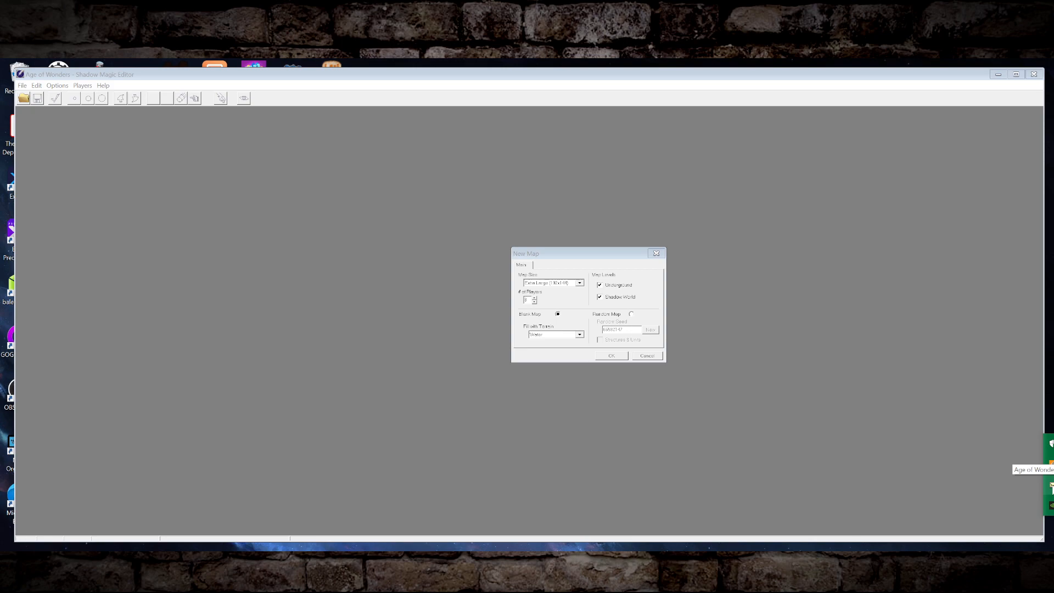
Switch to the Age of Wonders Email Wrapper, examine its activity log of saved games, and minimize it.
{"action": "right_click", "coordinate": [1049, 484]}
{"action": "left_click", "coordinate": [992, 491]}
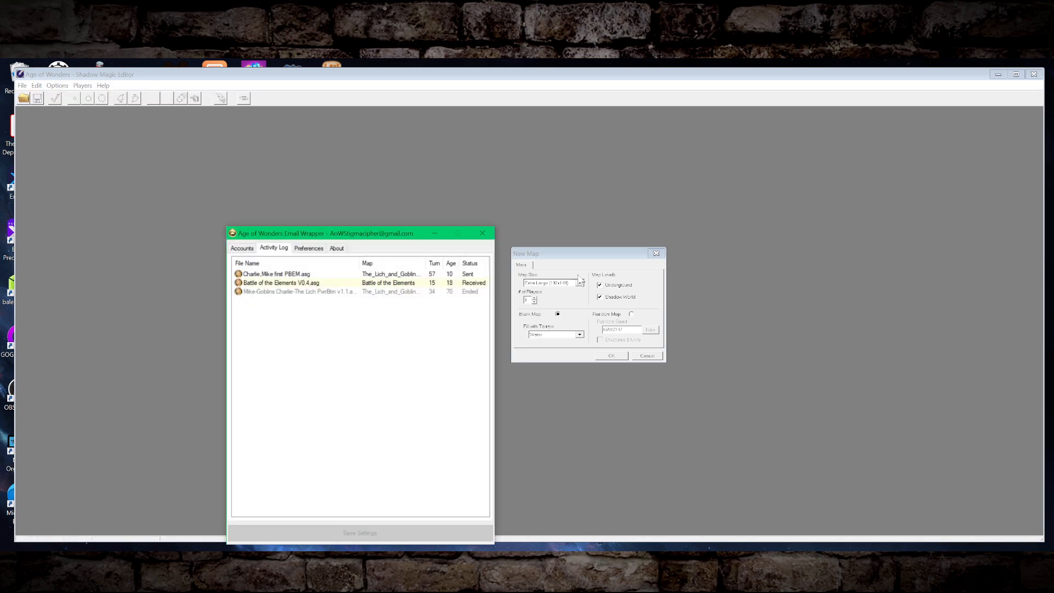
{"action": "left_click_drag", "start_coordinate": [373, 234], "coordinate": [314, 146]}
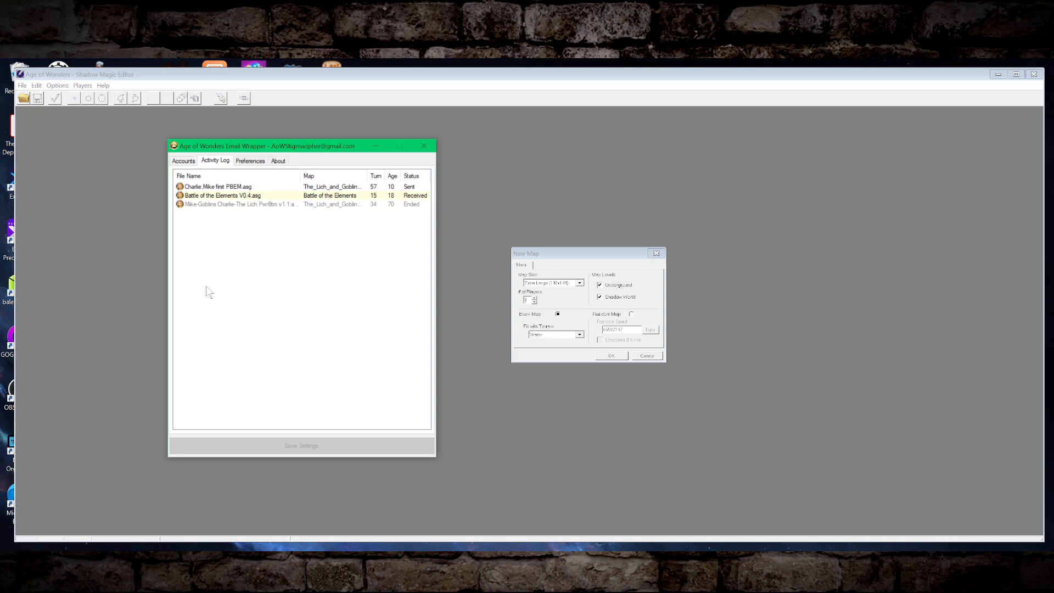
{"action": "left_click", "coordinate": [376, 146]}
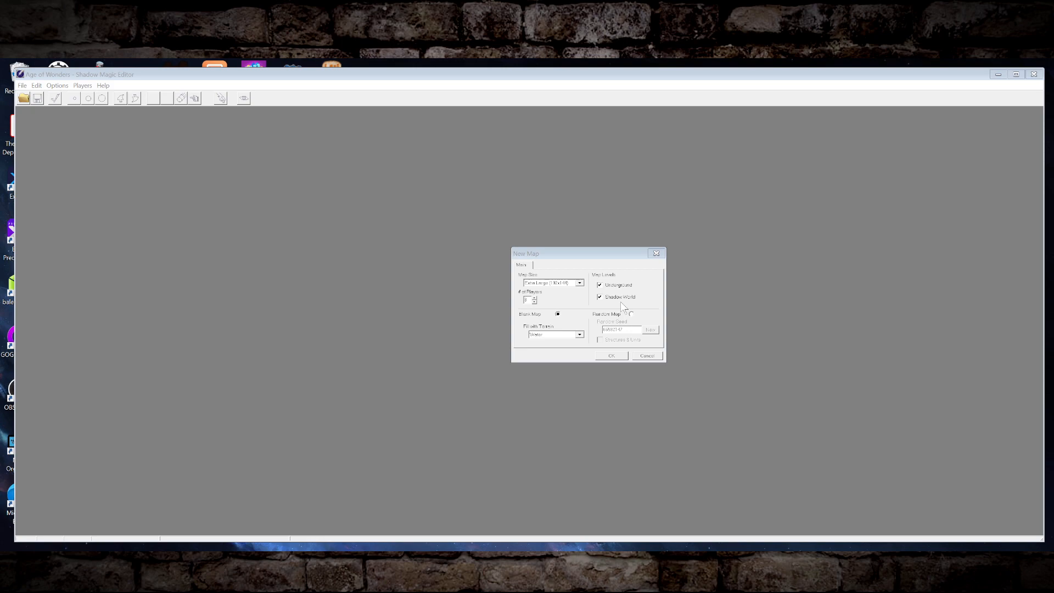
Create a blank extra-large map filled with water, with the Underground and Shadow World levels included.
{"action": "left_click", "coordinate": [546, 315]}
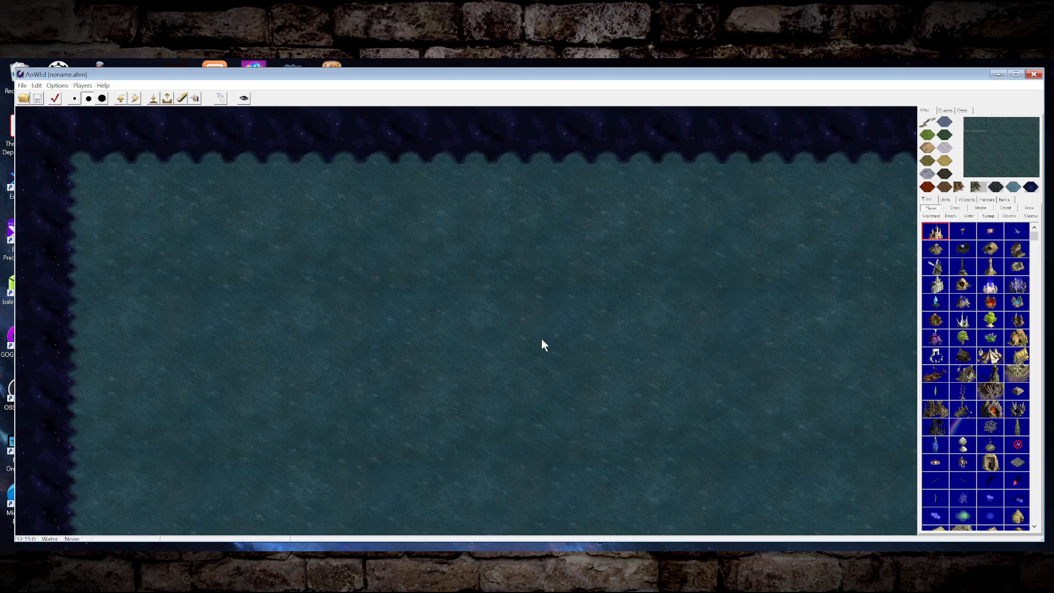
{"action": "left_click", "coordinate": [996, 148]}
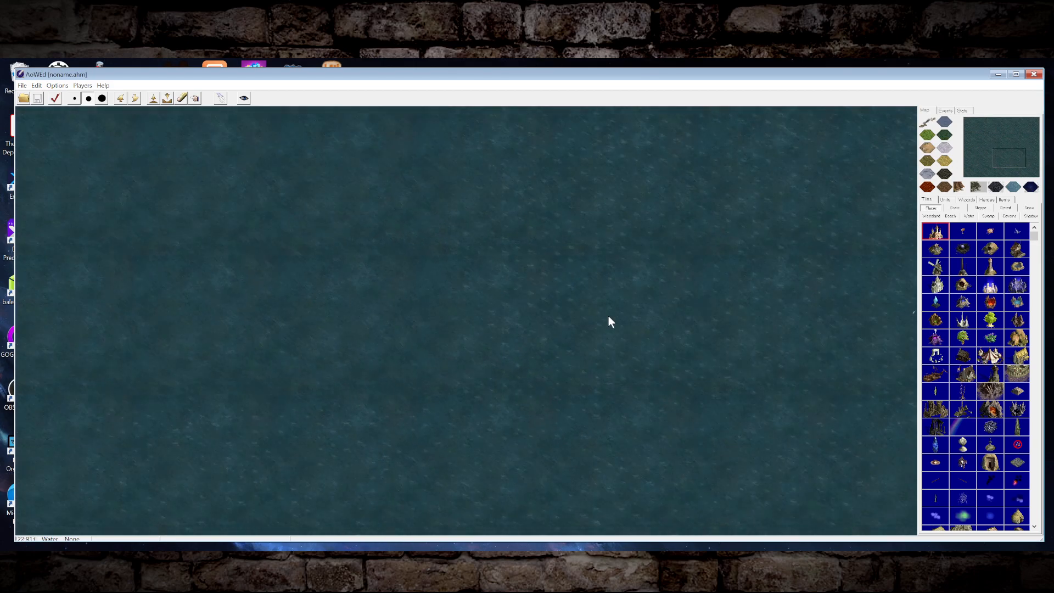
{"action": "left_click_drag", "start_coordinate": [993, 150], "coordinate": [1006, 126]}
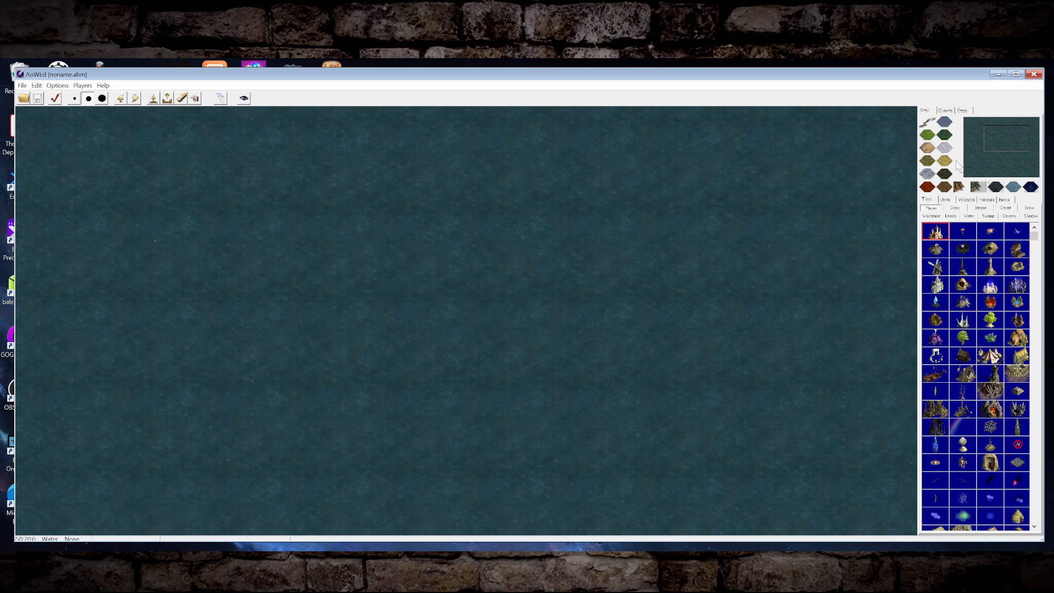
{"action": "left_click_drag", "start_coordinate": [1000, 138], "coordinate": [1010, 126]}
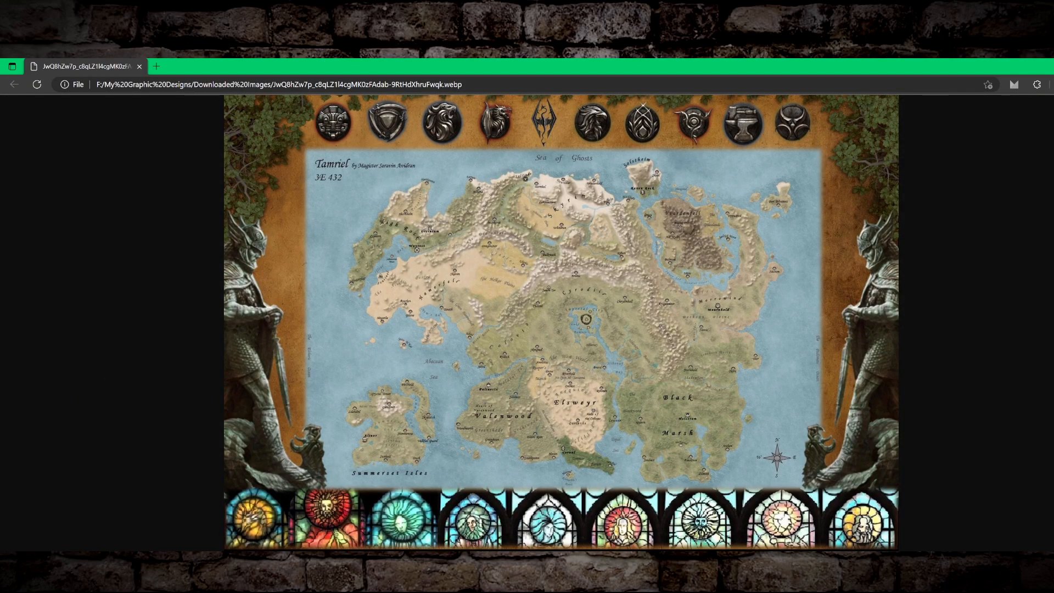
Place the browser window with the Tamriel reference map over the editor and enlarge it moderately.
{"action": "left_click_drag", "start_coordinate": [766, 70], "coordinate": [177, 202]}
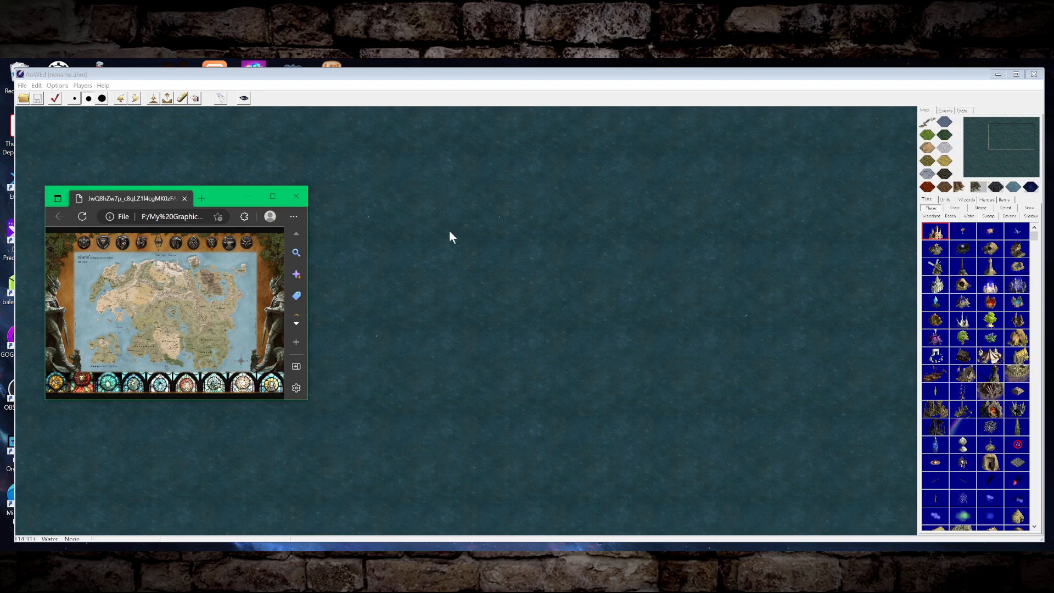
{"action": "left_click_drag", "start_coordinate": [221, 187], "coordinate": [226, 183]}
{"action": "left_click_drag", "start_coordinate": [308, 395], "coordinate": [397, 439]}
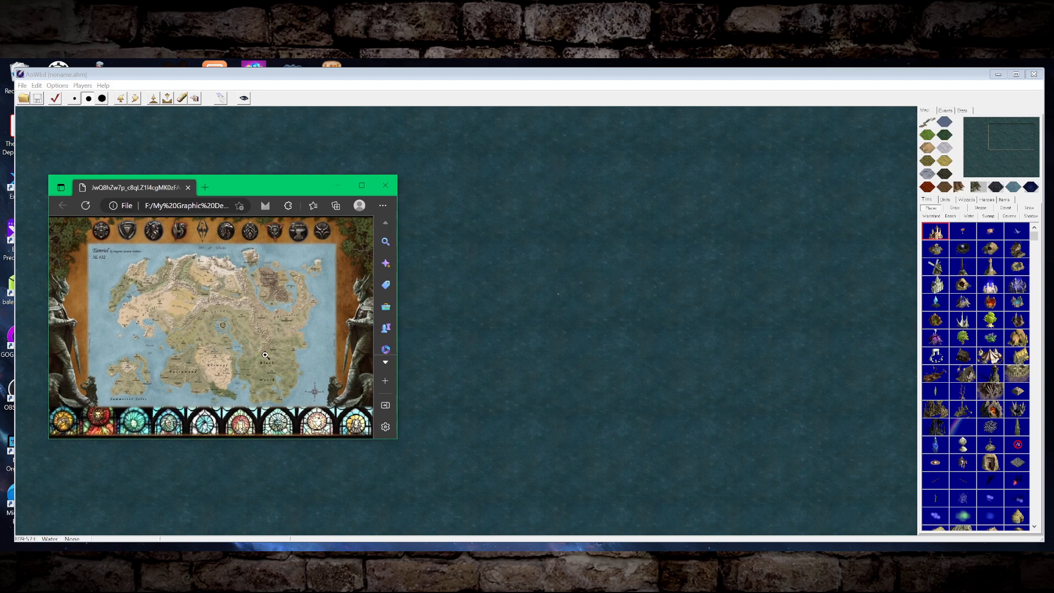
Examine the Cyrodiil and Vvardenfell regions of the Tamriel reference map up close.
{"action": "left_click", "coordinate": [248, 337]}
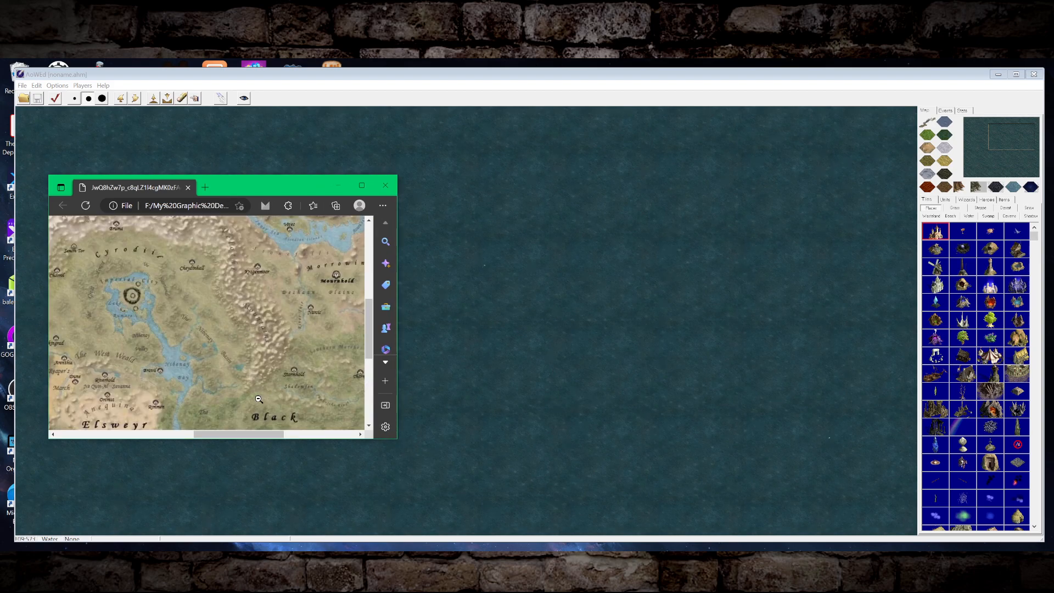
{"action": "left_click", "coordinate": [311, 378]}
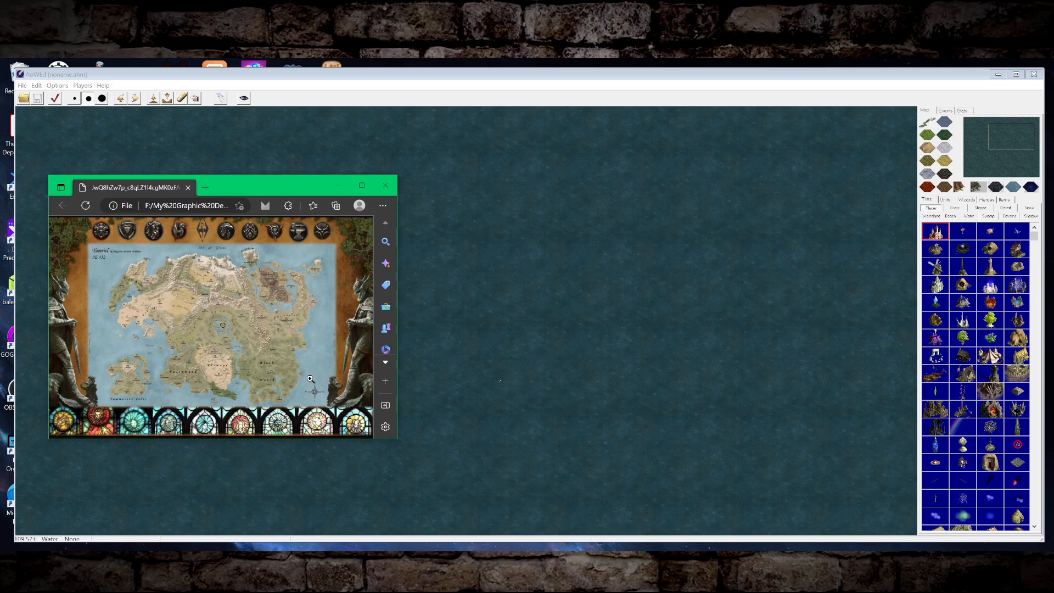
{"action": "left_click", "coordinate": [291, 283]}
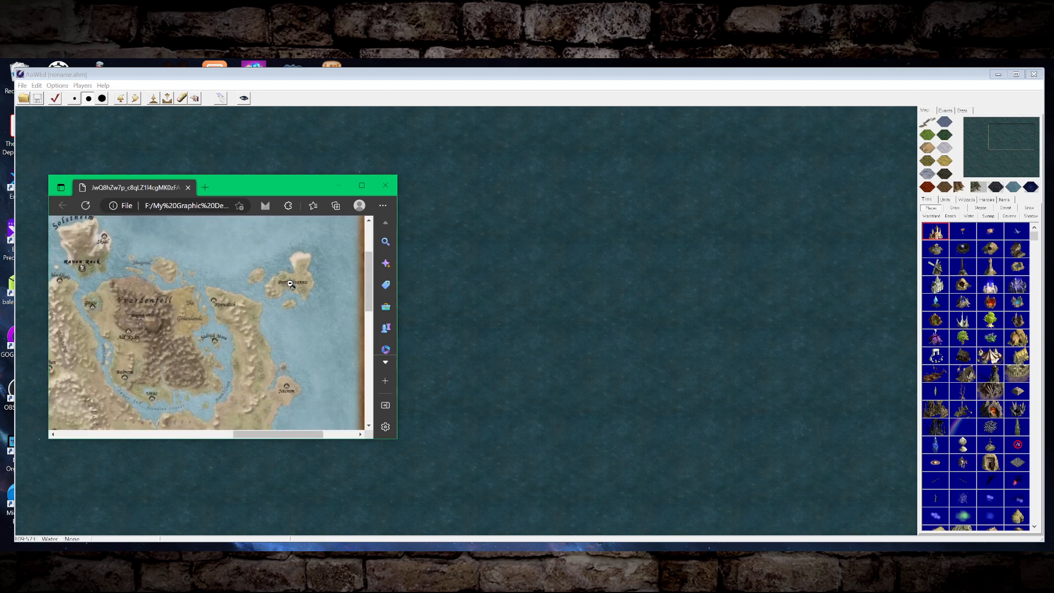
{"action": "left_click", "coordinate": [289, 281]}
{"action": "left_click_drag", "start_coordinate": [286, 182], "coordinate": [272, 191]}
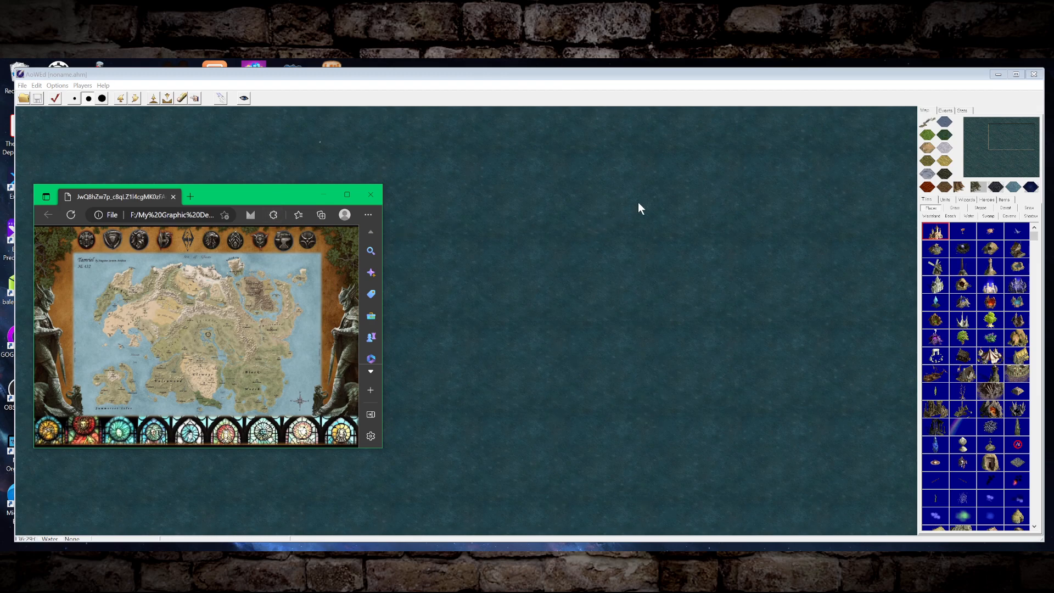
Move the Tamriel reference map window off the editor so the whole map canvas is free.
{"action": "left_click", "coordinate": [1006, 144]}
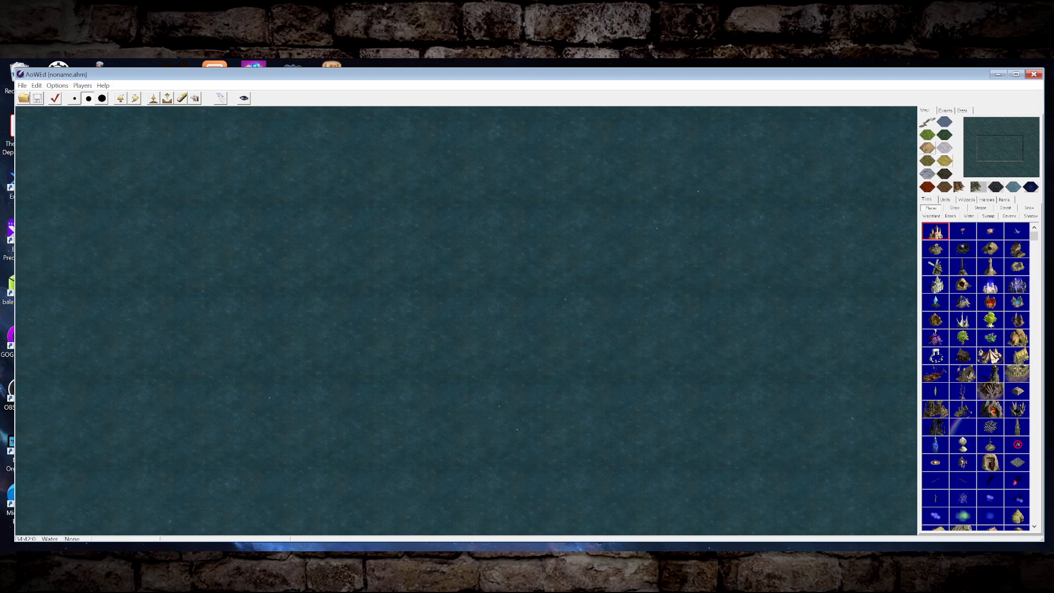
{"action": "key", "text": "alt+Tab"}
{"action": "left_click_drag", "start_coordinate": [236, 204], "coordinate": [0, 373]}
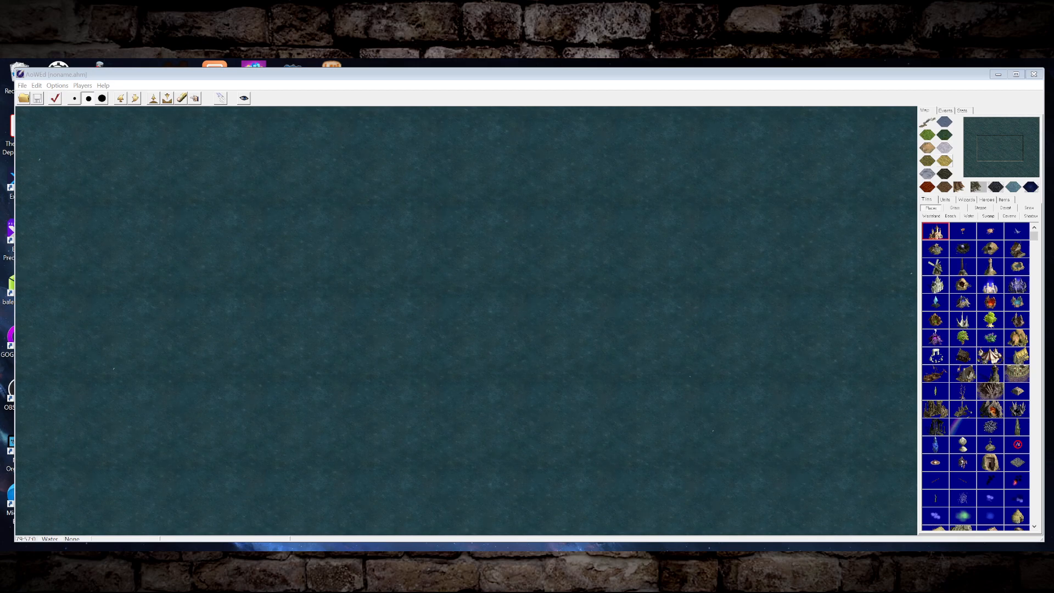
Paint a curved wasteland landmass in the map's northeast corner region with the medium brush.
{"action": "mouse_move", "coordinate": [1004, 143]}
{"action": "left_mouse_down"}
{"action": "mouse_move", "coordinate": [1025, 134]}
{"action": "mouse_move", "coordinate": [1010, 125]}
{"action": "left_mouse_up"}
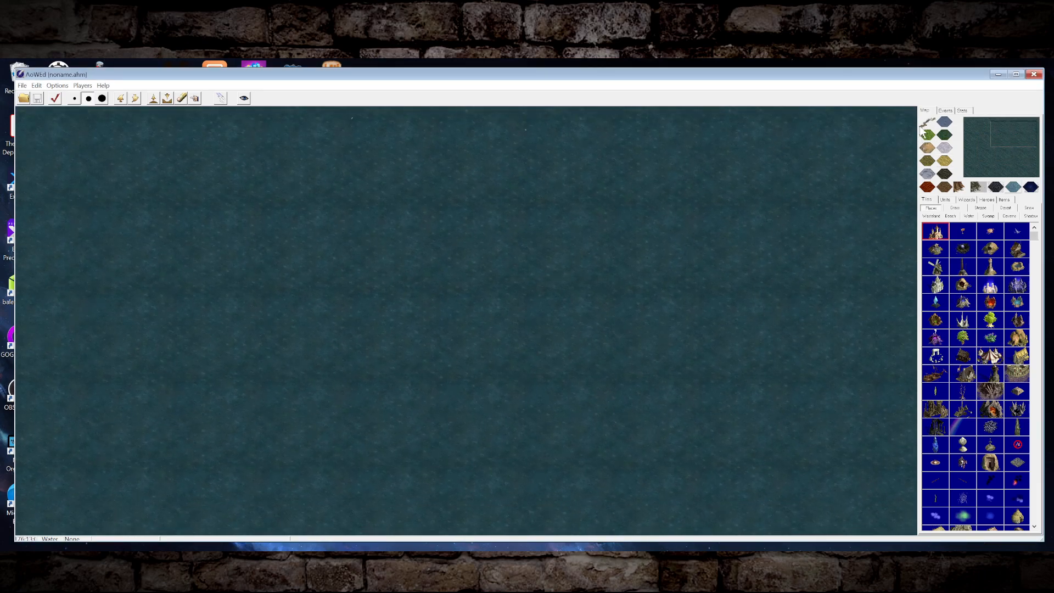
{"action": "left_click", "coordinate": [89, 99]}
{"action": "left_click", "coordinate": [1016, 117]}
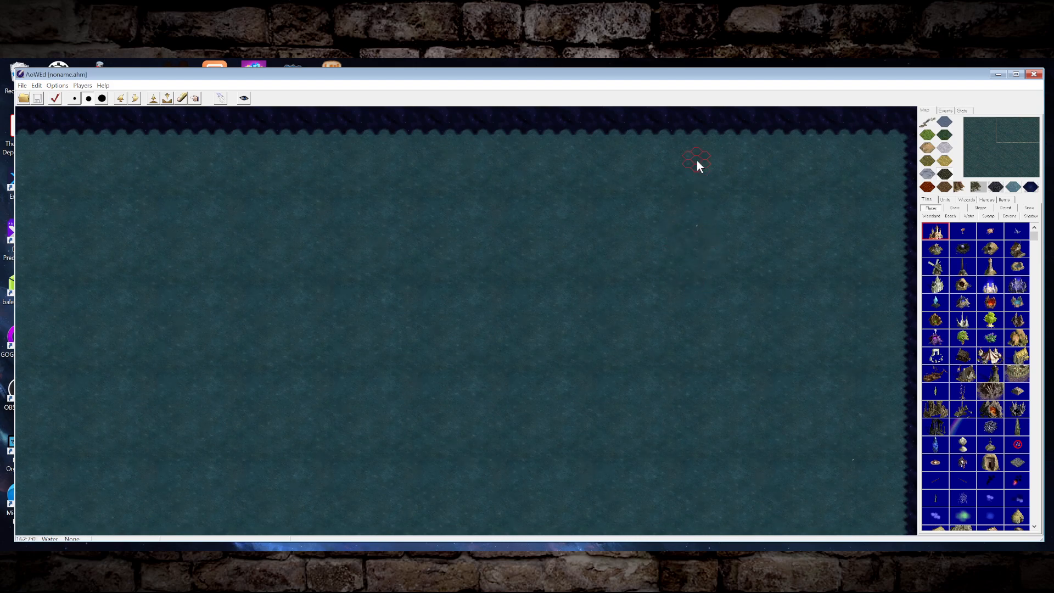
{"action": "left_click", "coordinate": [687, 253]}
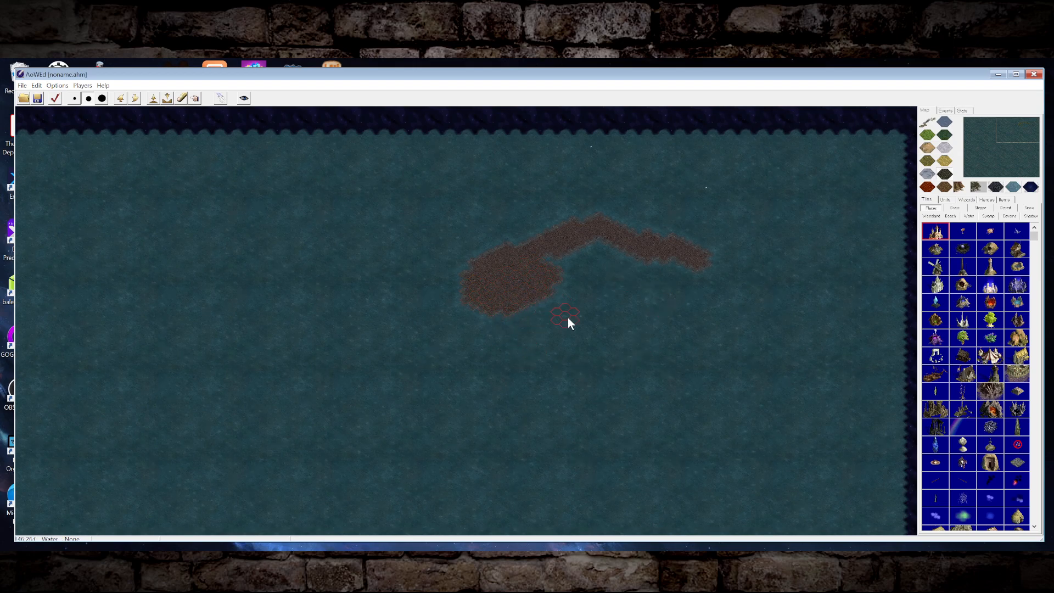
{"action": "left_click_drag", "start_coordinate": [544, 264], "coordinate": [570, 268]}
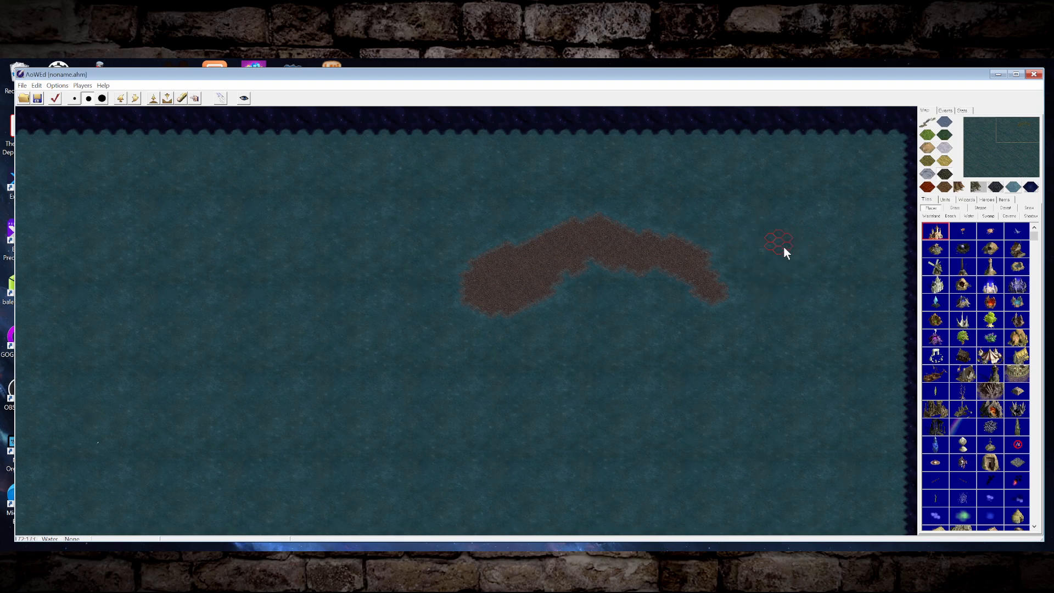
Paint a separate wasteland strip east of the arc, and extend the arc southward through a narrow neck into a broad block.
{"action": "left_click", "coordinate": [766, 238]}
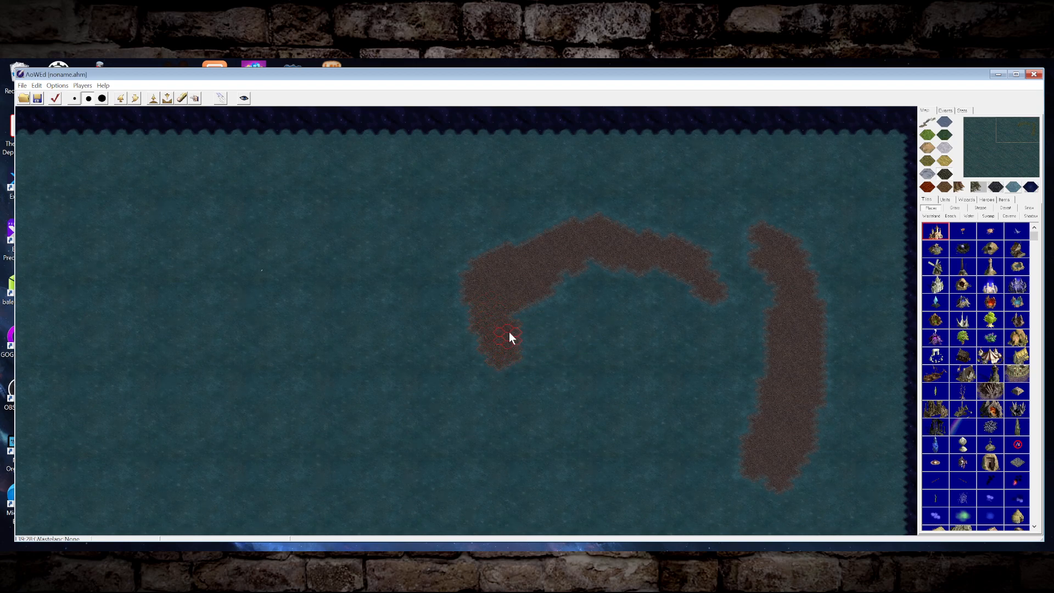
{"action": "left_click_drag", "start_coordinate": [700, 295], "coordinate": [680, 307]}
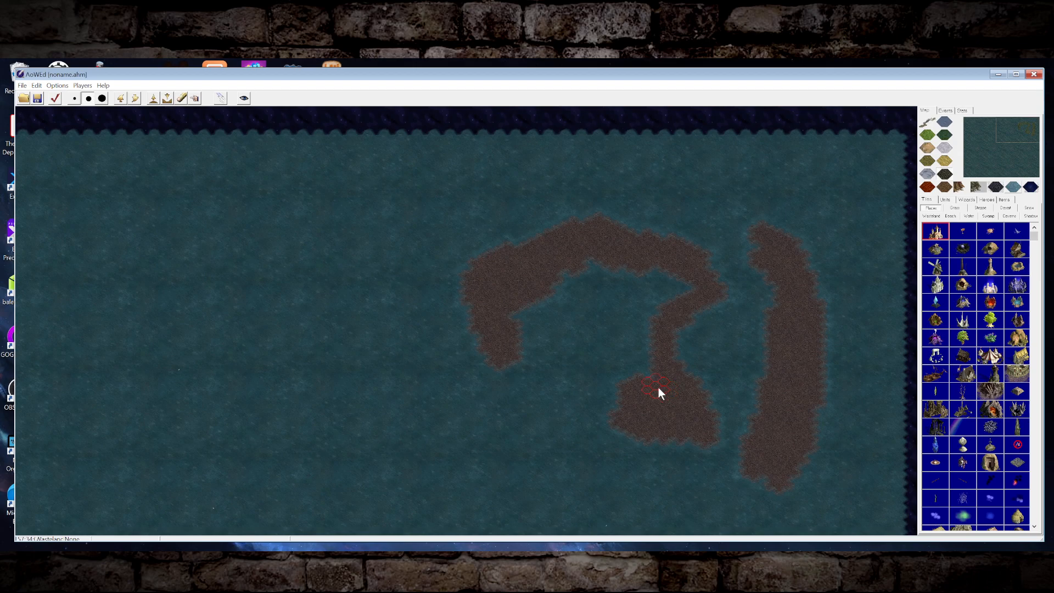
{"action": "scroll", "coordinate": [657, 387], "scroll_direction": "up", "scroll_amount": 1}
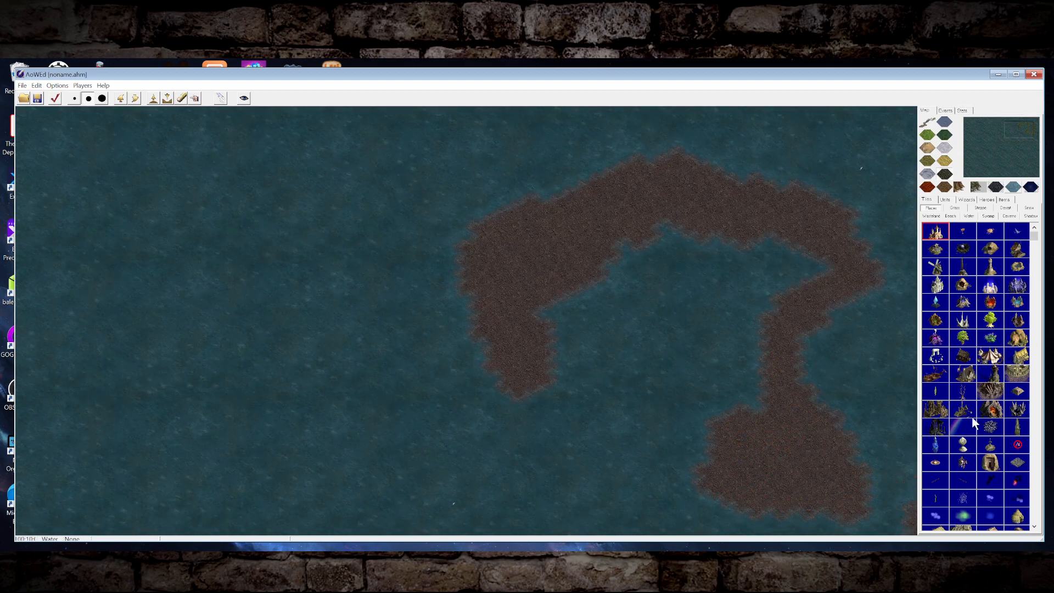
{"action": "left_click", "coordinate": [735, 407]}
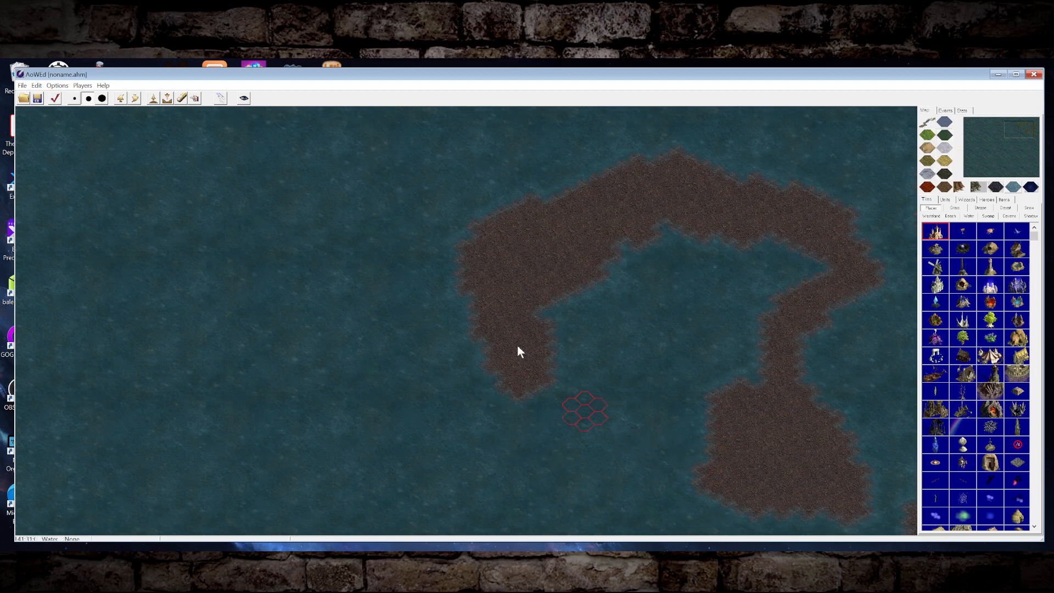
With the smallest brush, paint swamp along the southern block's west edge and on the coast below the arc's western arm.
{"action": "left_click", "coordinate": [74, 98]}
{"action": "left_click_drag", "start_coordinate": [701, 483], "coordinate": [702, 467]}
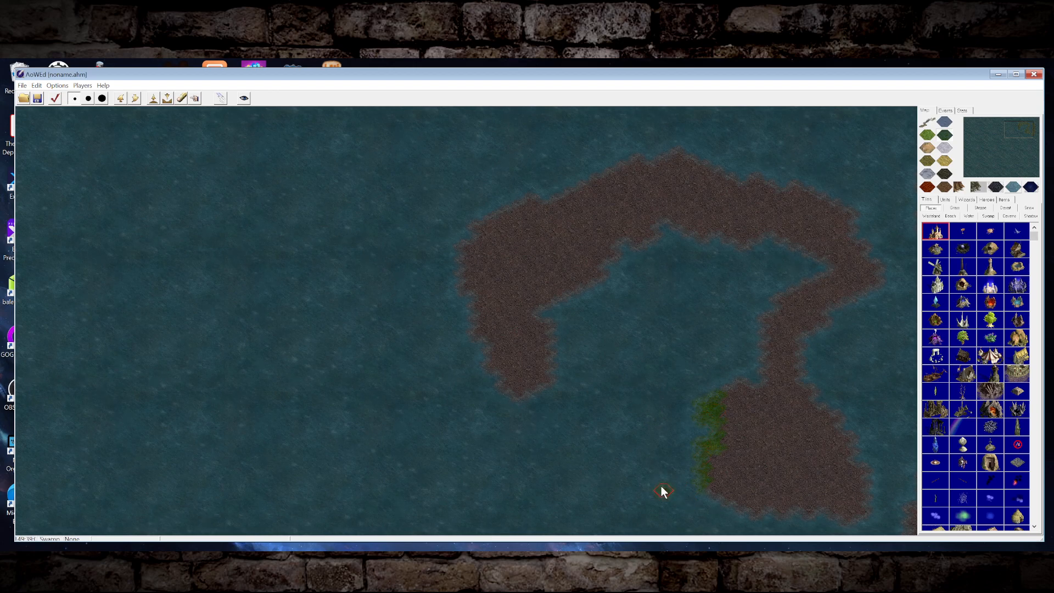
{"action": "left_click_drag", "start_coordinate": [635, 502], "coordinate": [647, 498]}
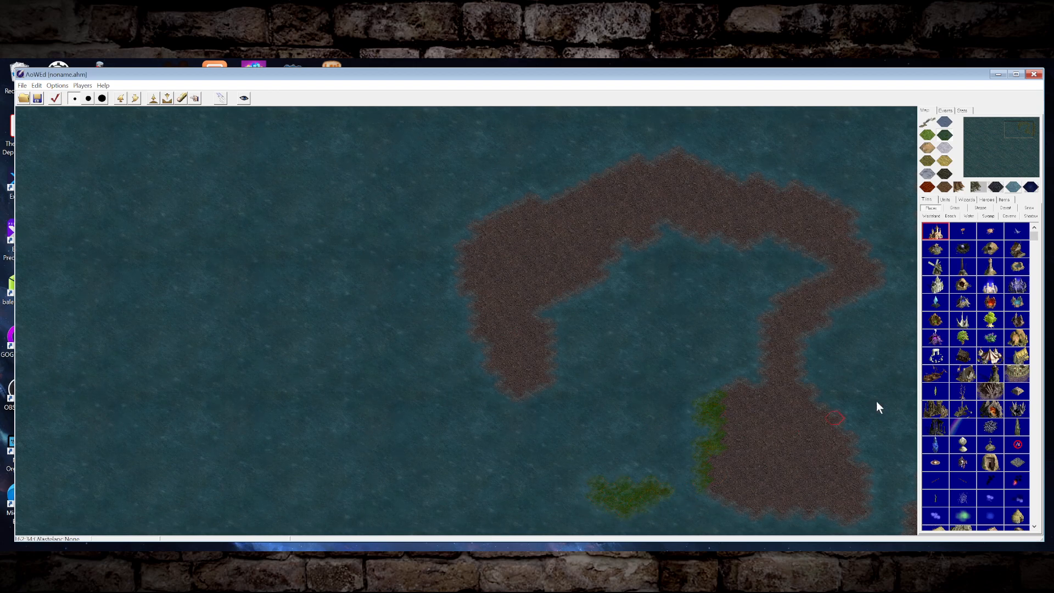
{"action": "scroll", "coordinate": [779, 430], "scroll_direction": "down", "scroll_amount": 1}
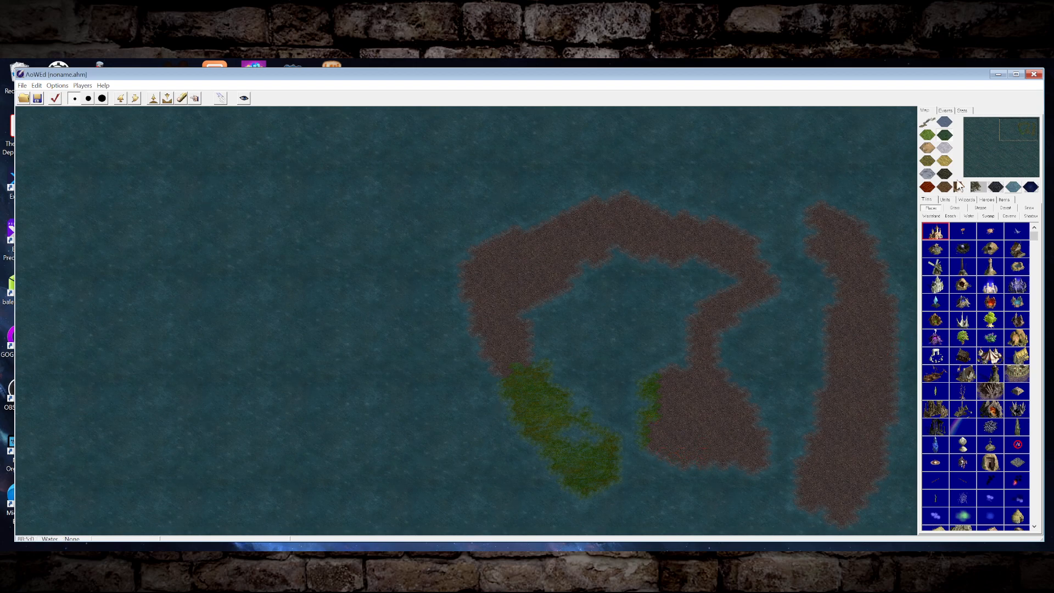
Extend the wasteland to join the western arm with the southern block, and fill the enclosed lake using the largest brush.
{"action": "left_click_drag", "start_coordinate": [552, 343], "coordinate": [567, 365]}
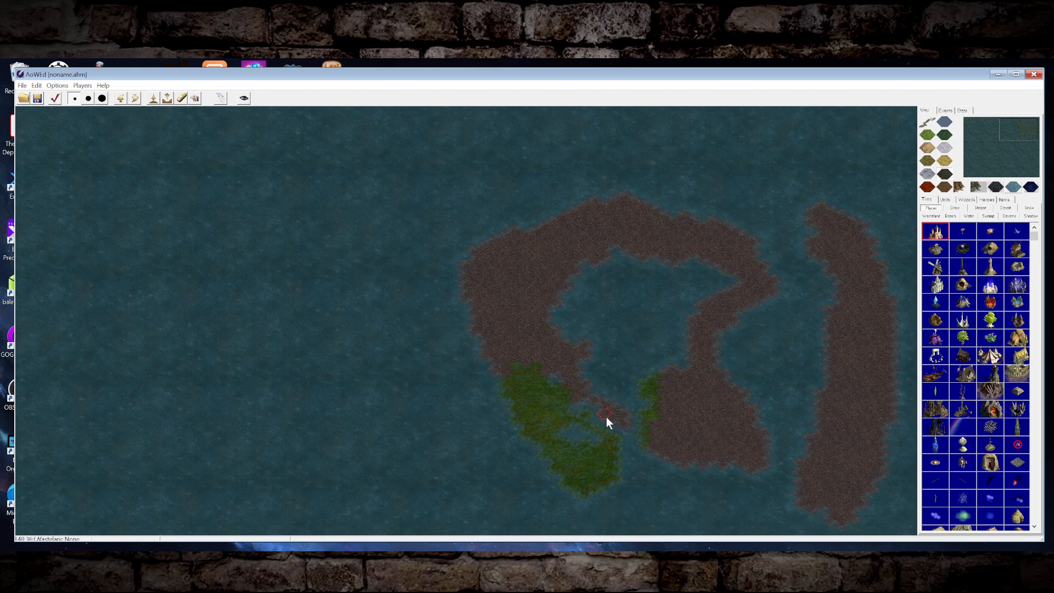
{"action": "left_click_drag", "start_coordinate": [607, 421], "coordinate": [636, 409]}
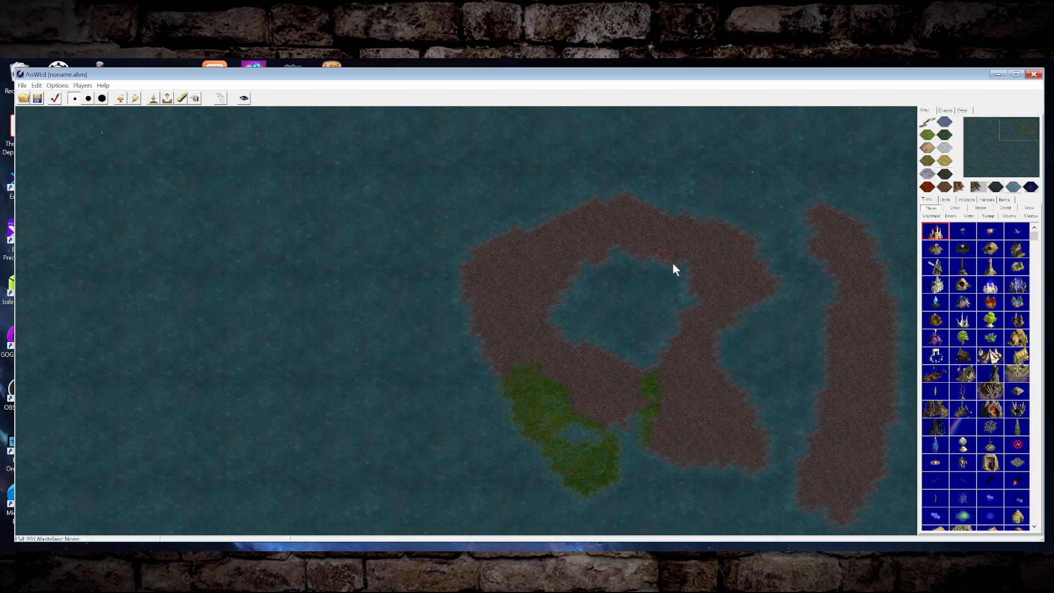
{"action": "left_click", "coordinate": [103, 86]}
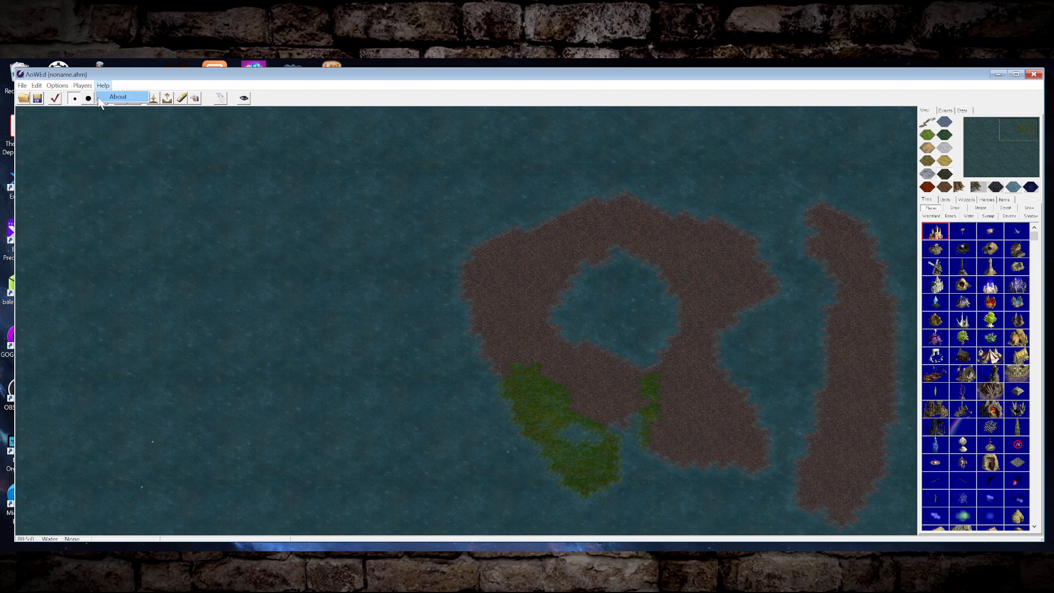
{"action": "left_click", "coordinate": [87, 133]}
{"action": "left_click", "coordinate": [102, 98]}
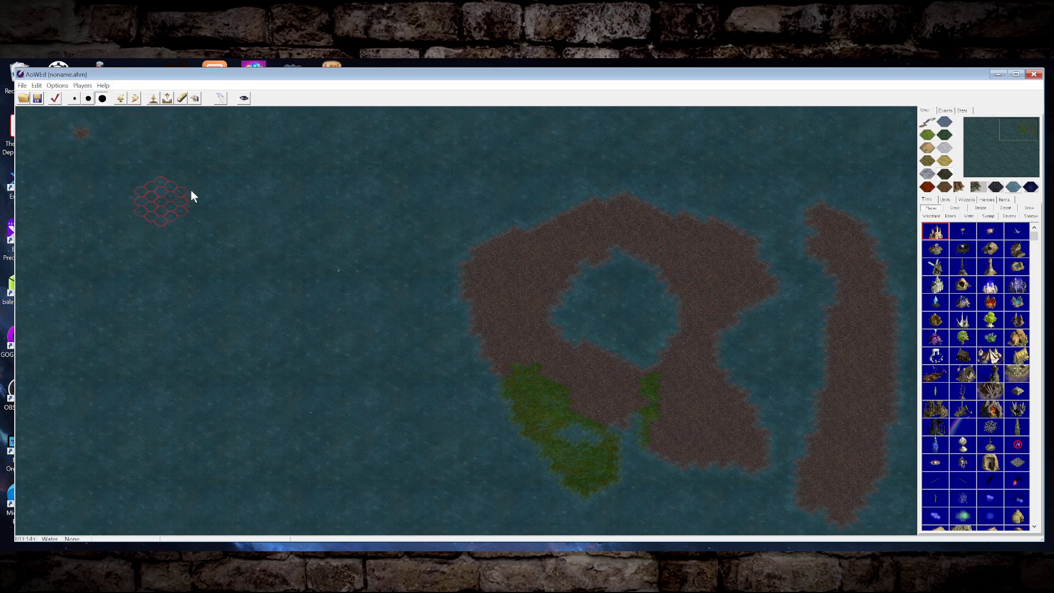
{"action": "left_click_drag", "start_coordinate": [636, 333], "coordinate": [637, 315]}
{"action": "mouse_move", "coordinate": [591, 254]}
{"action": "left_mouse_down"}
{"action": "mouse_move", "coordinate": [582, 291]}
{"action": "mouse_move", "coordinate": [616, 341]}
{"action": "left_mouse_up"}
Paint a steppe coast from the eastern strip's southern tip around the island's south and west sides, leaving a channel between.
{"action": "left_click_drag", "start_coordinate": [1013, 137], "coordinate": [1026, 128]}
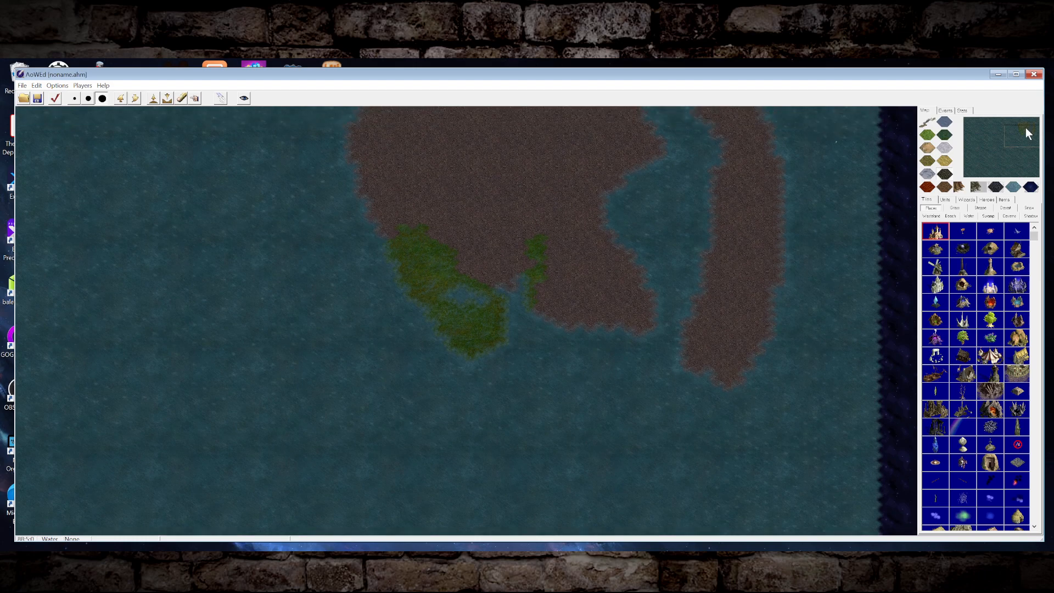
{"action": "left_click", "coordinate": [929, 162]}
{"action": "left_click_drag", "start_coordinate": [700, 382], "coordinate": [672, 421]}
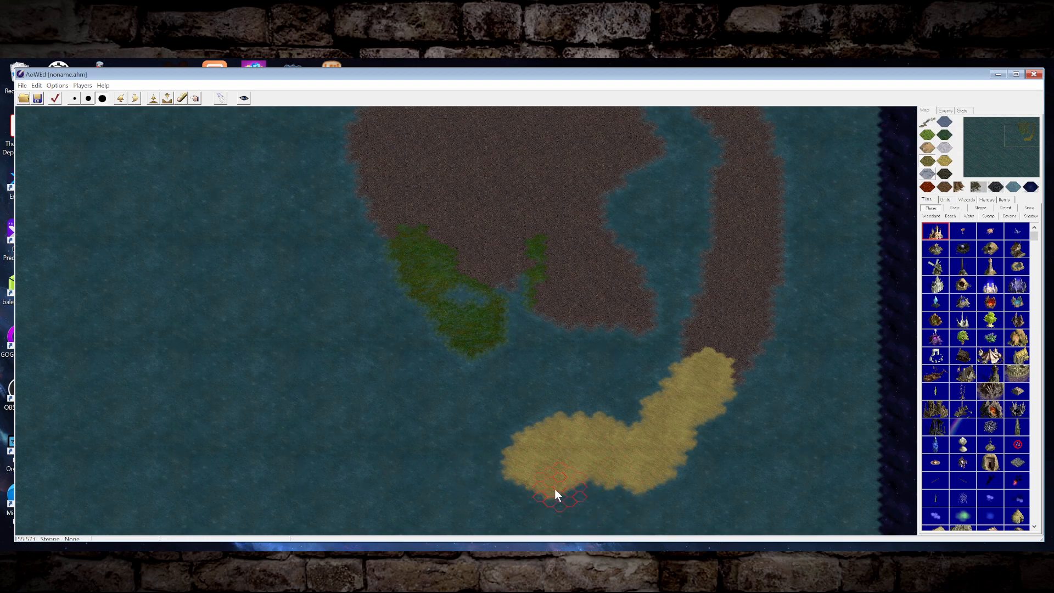
{"action": "left_click", "coordinate": [469, 457]}
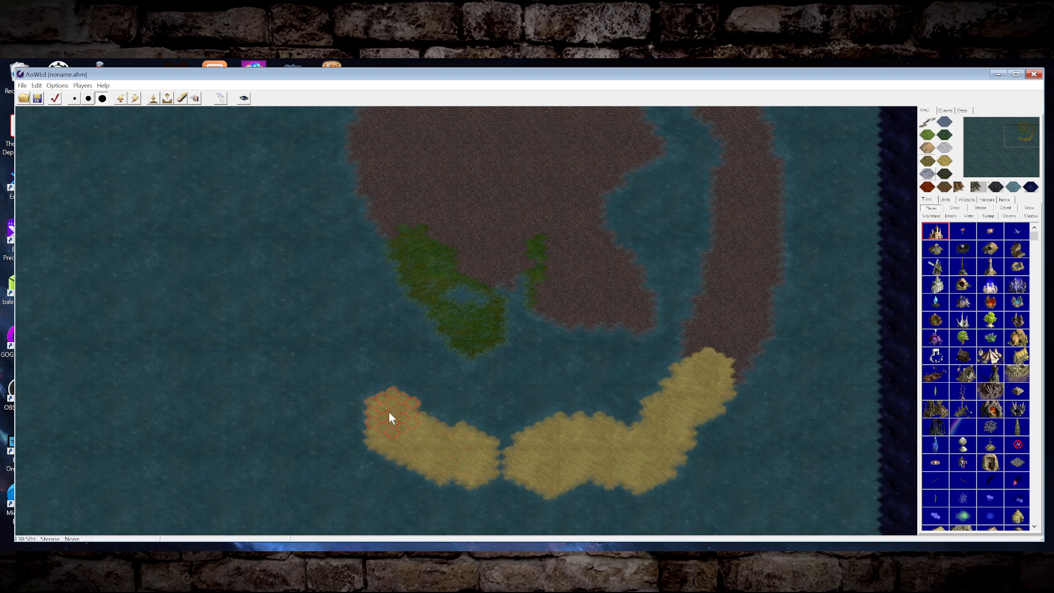
{"action": "left_click_drag", "start_coordinate": [345, 319], "coordinate": [308, 291]}
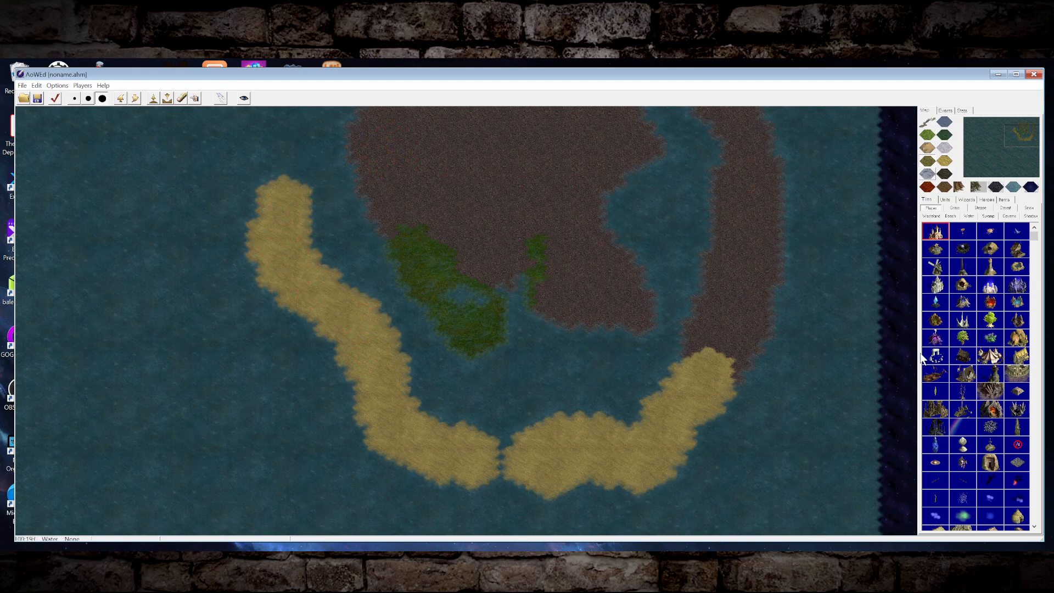
{"action": "scroll", "coordinate": [644, 247], "scroll_direction": "down", "scroll_amount": 1}
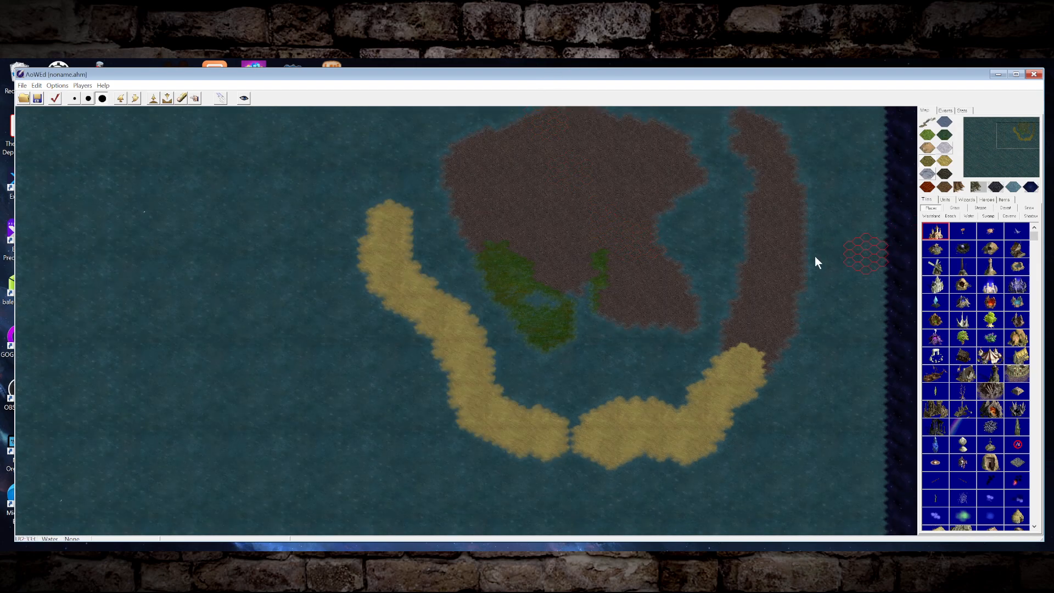
Paint a snow landmass just north of the western steppe coast, adding small spurs on its east side with the smallest brush.
{"action": "left_click", "coordinate": [1021, 119]}
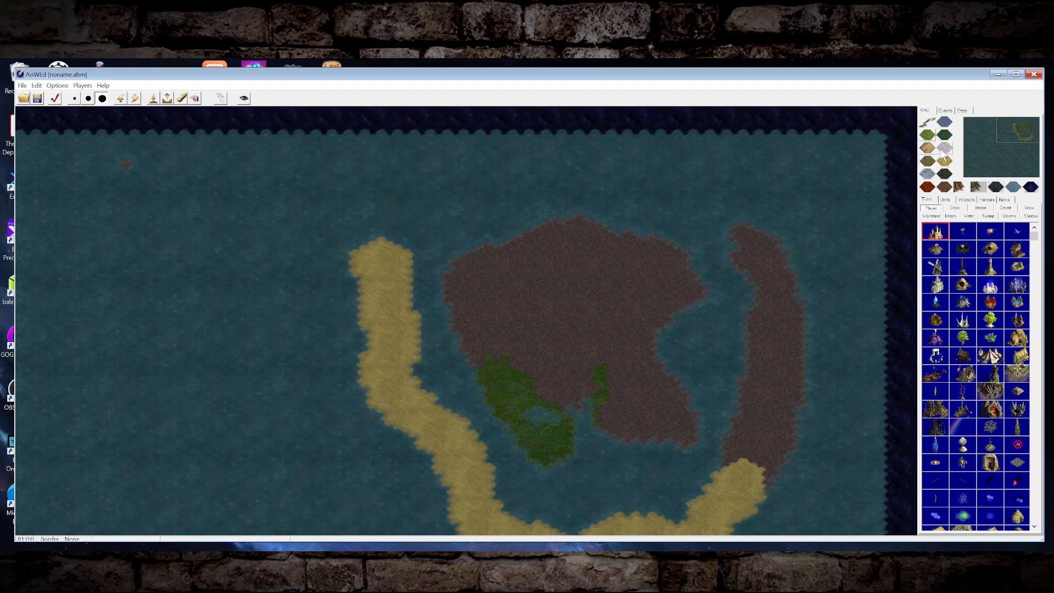
{"action": "mouse_move", "coordinate": [432, 192]}
{"action": "left_mouse_down"}
{"action": "mouse_move", "coordinate": [419, 199]}
{"action": "mouse_move", "coordinate": [434, 193]}
{"action": "left_mouse_up"}
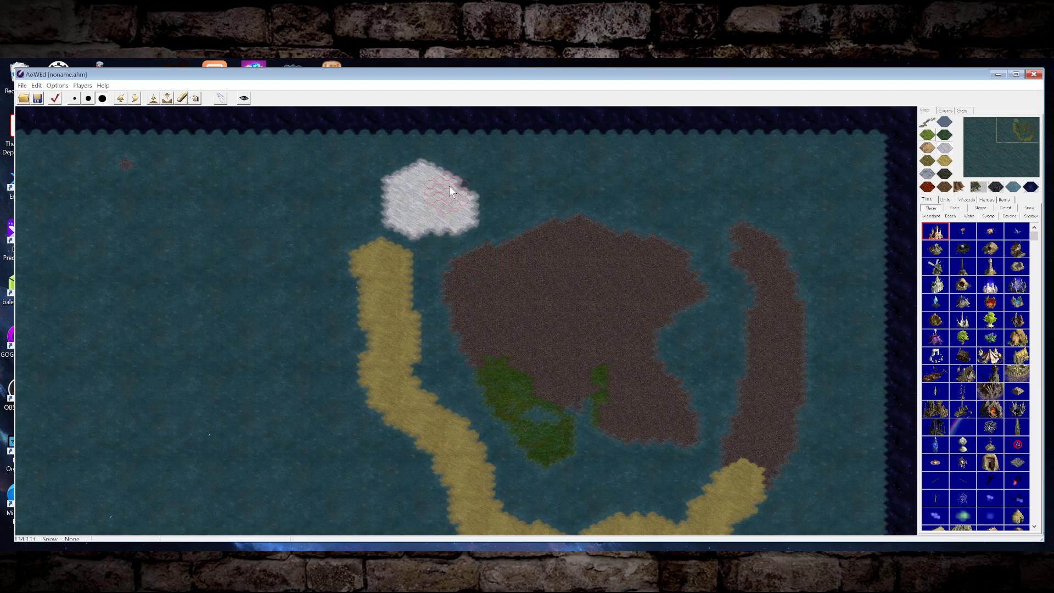
{"action": "left_click", "coordinate": [74, 99]}
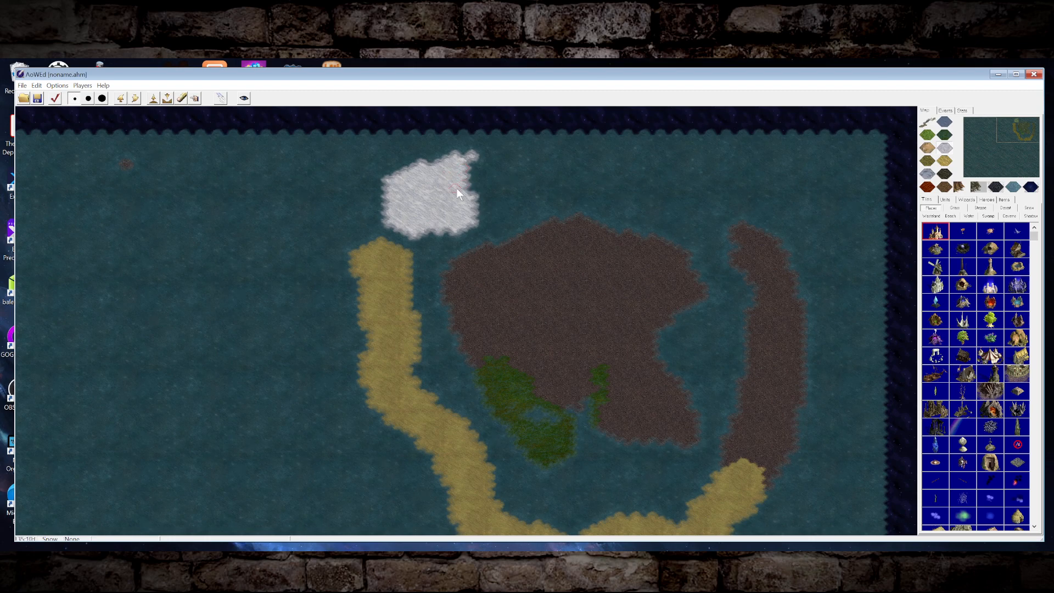
{"action": "left_click", "coordinate": [482, 188]}
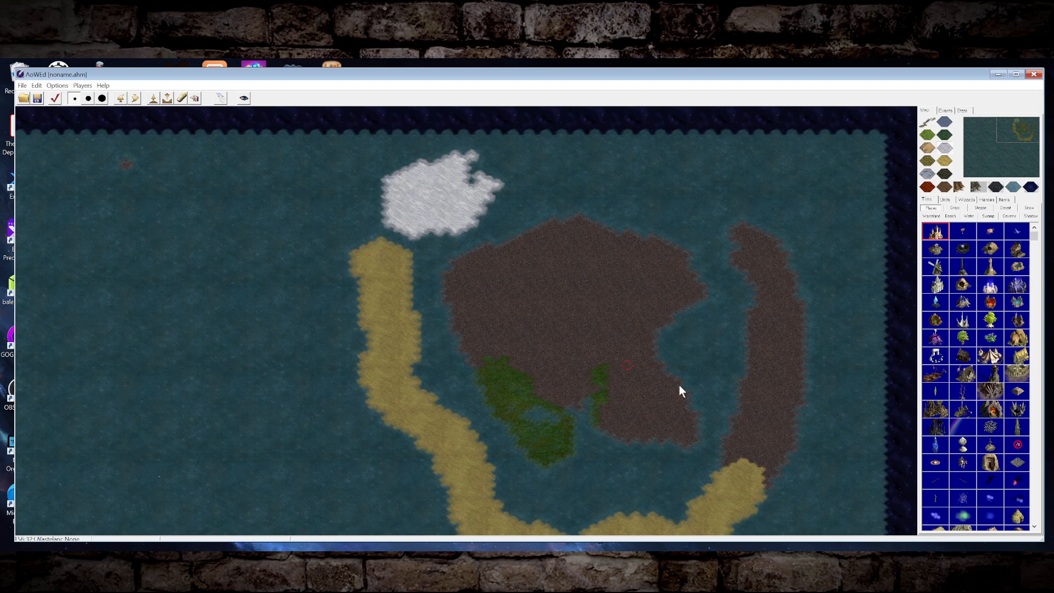
Paint a small lava patch at the centre of the island and a snow strip along the western steppe coast's outer edge.
{"action": "left_click", "coordinate": [1002, 130]}
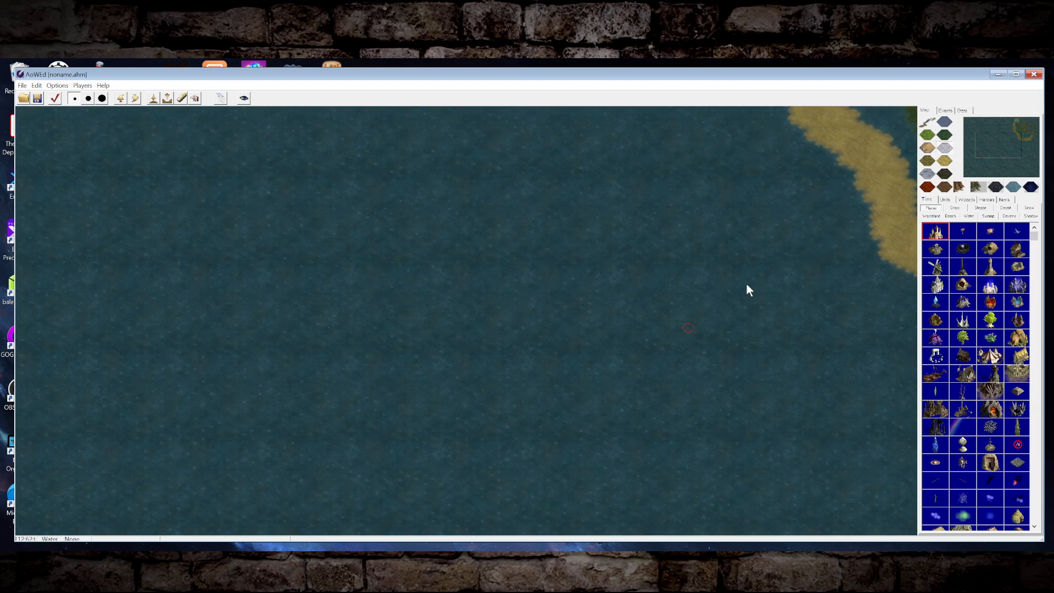
{"action": "left_click_drag", "start_coordinate": [1001, 141], "coordinate": [1016, 120]}
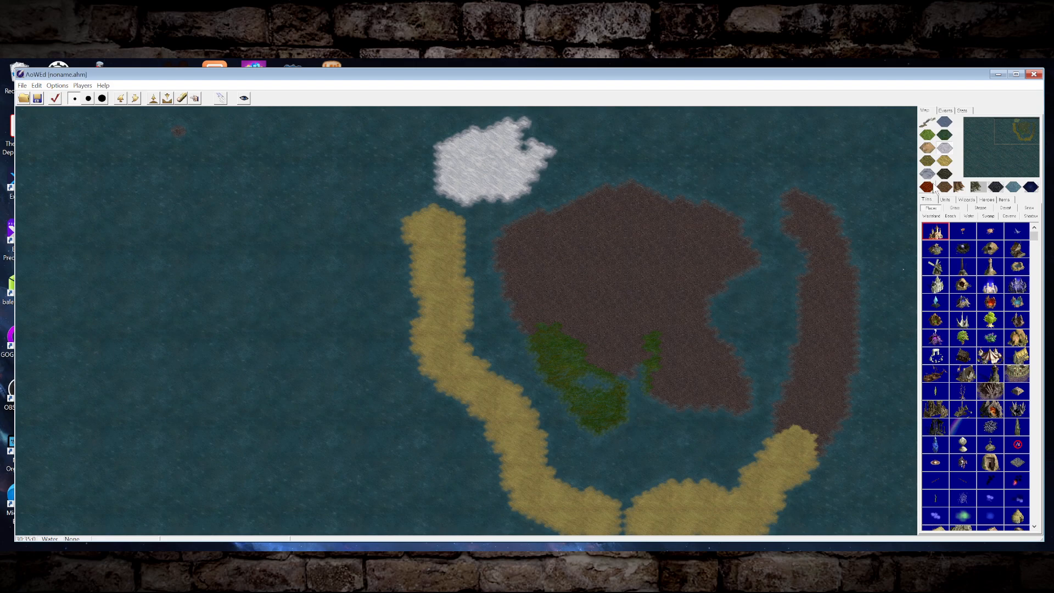
{"action": "left_click", "coordinate": [638, 266]}
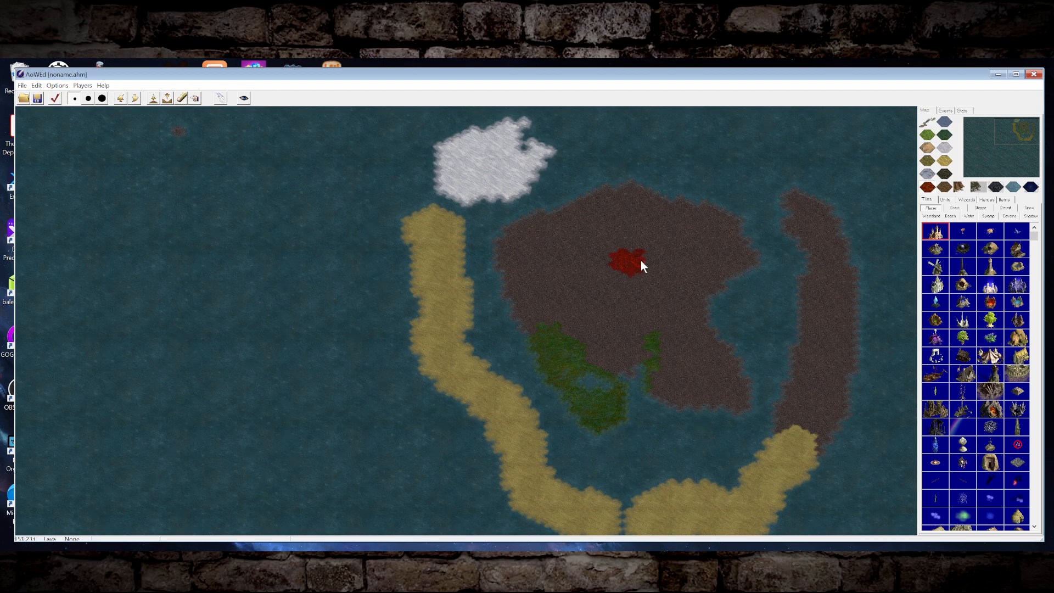
{"action": "mouse_move", "coordinate": [1020, 133]}
{"action": "left_mouse_down"}
{"action": "mouse_move", "coordinate": [1020, 120]}
{"action": "mouse_move", "coordinate": [1013, 160]}
{"action": "mouse_move", "coordinate": [1019, 125]}
{"action": "mouse_move", "coordinate": [1000, 121]}
{"action": "mouse_move", "coordinate": [1008, 128]}
{"action": "left_mouse_up"}
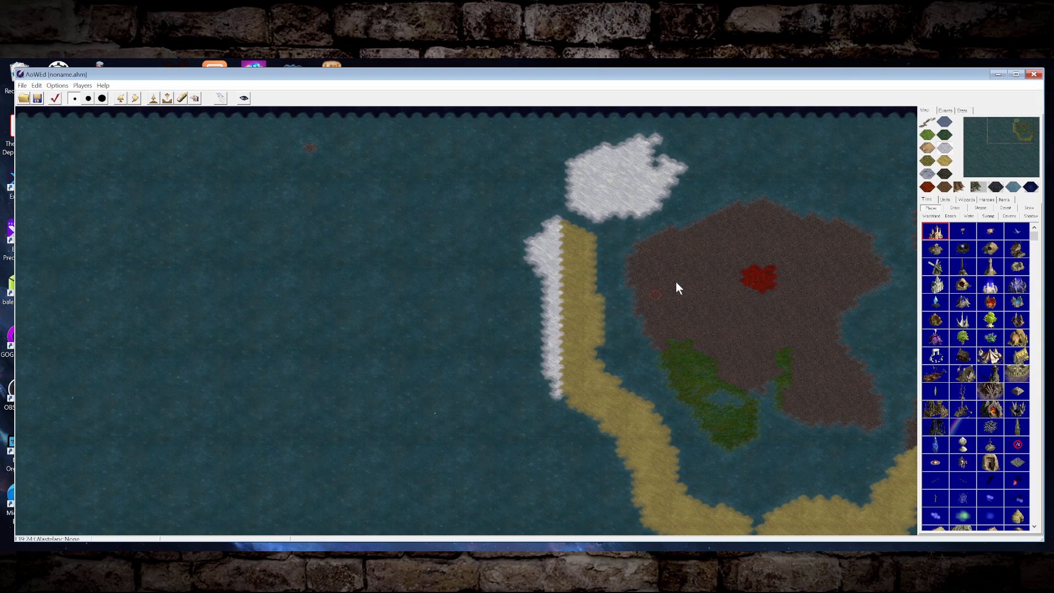
{"action": "left_click_drag", "start_coordinate": [1008, 159], "coordinate": [1008, 123]}
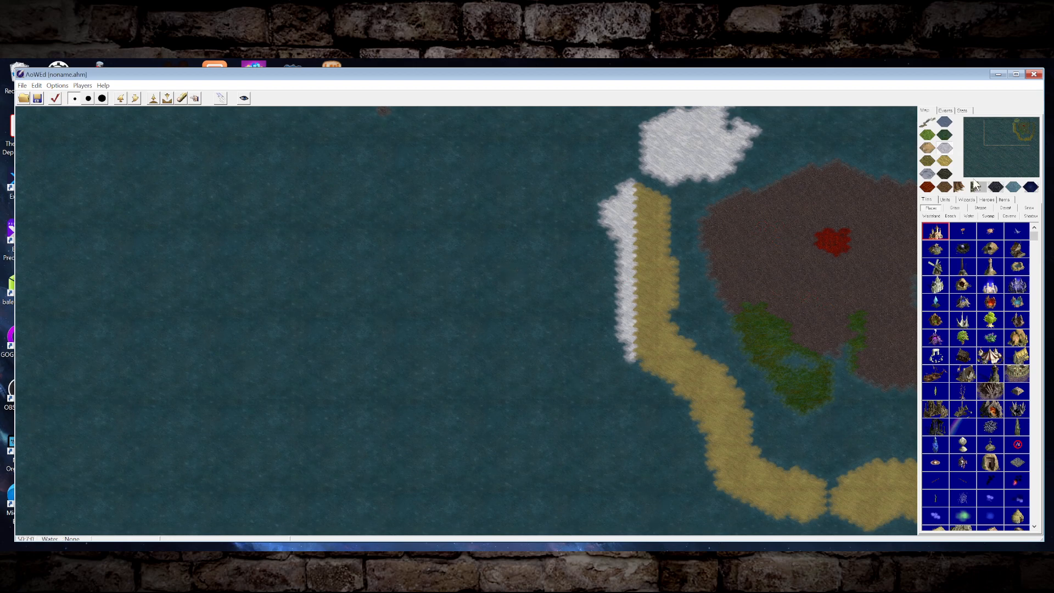
{"action": "left_click_drag", "start_coordinate": [987, 142], "coordinate": [1013, 121]}
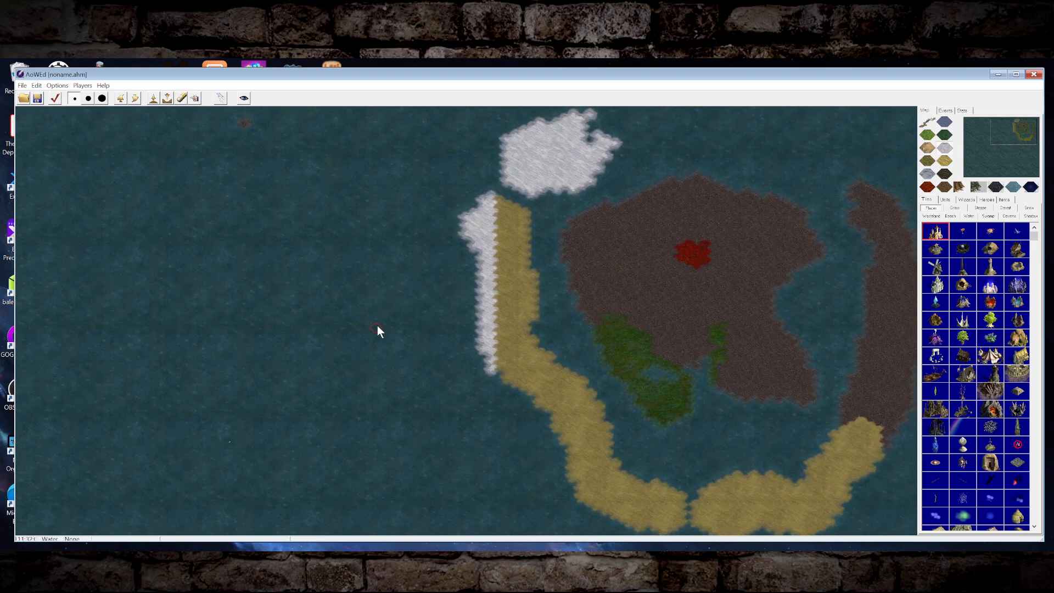
{"action": "left_click_drag", "start_coordinate": [1013, 135], "coordinate": [1009, 118]}
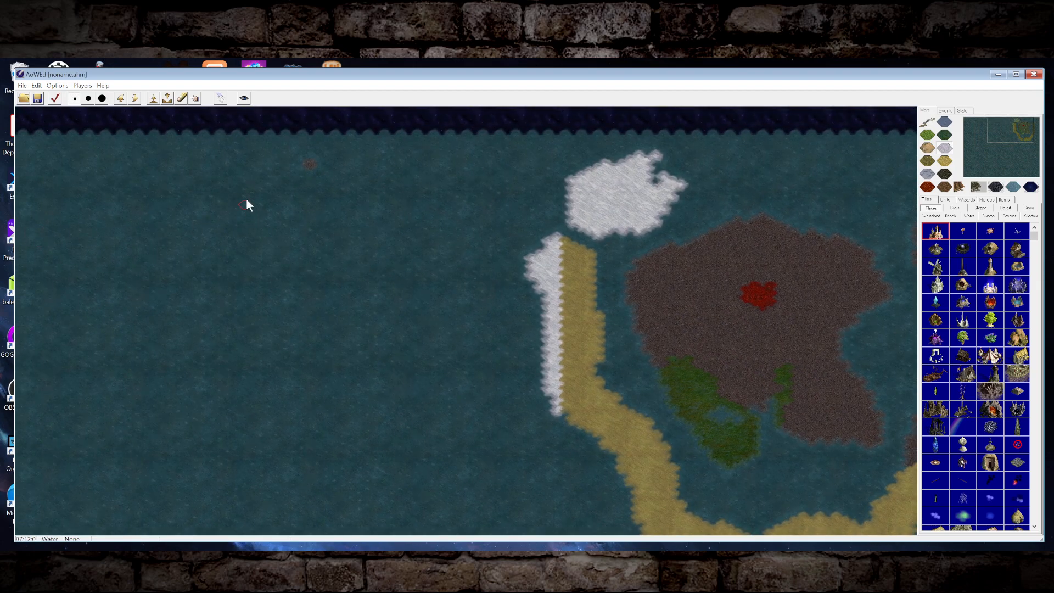
{"action": "left_click", "coordinate": [1010, 135]}
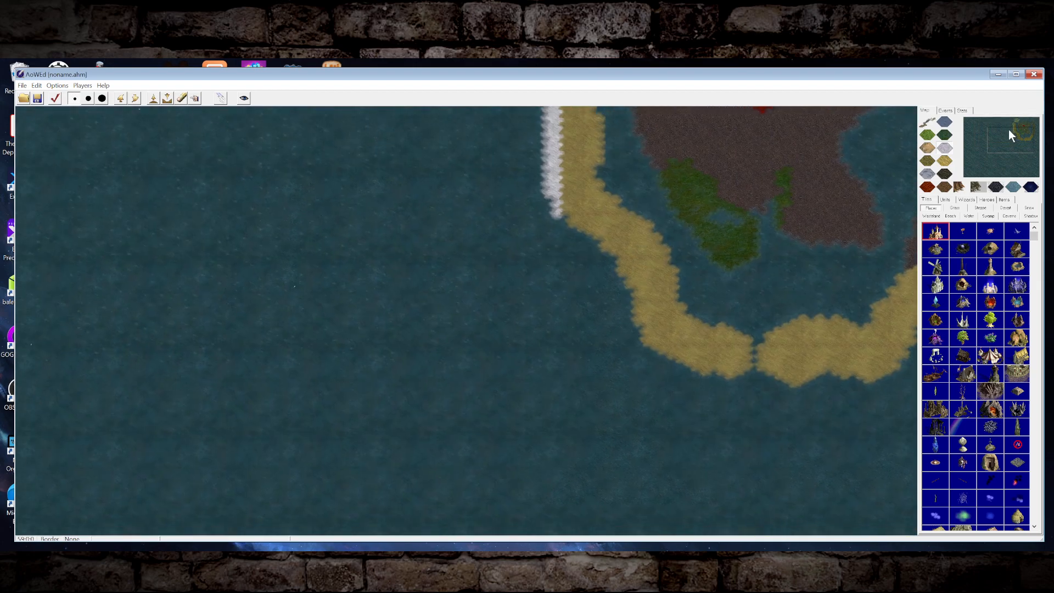
{"action": "left_click_drag", "start_coordinate": [1009, 130], "coordinate": [1009, 125]}
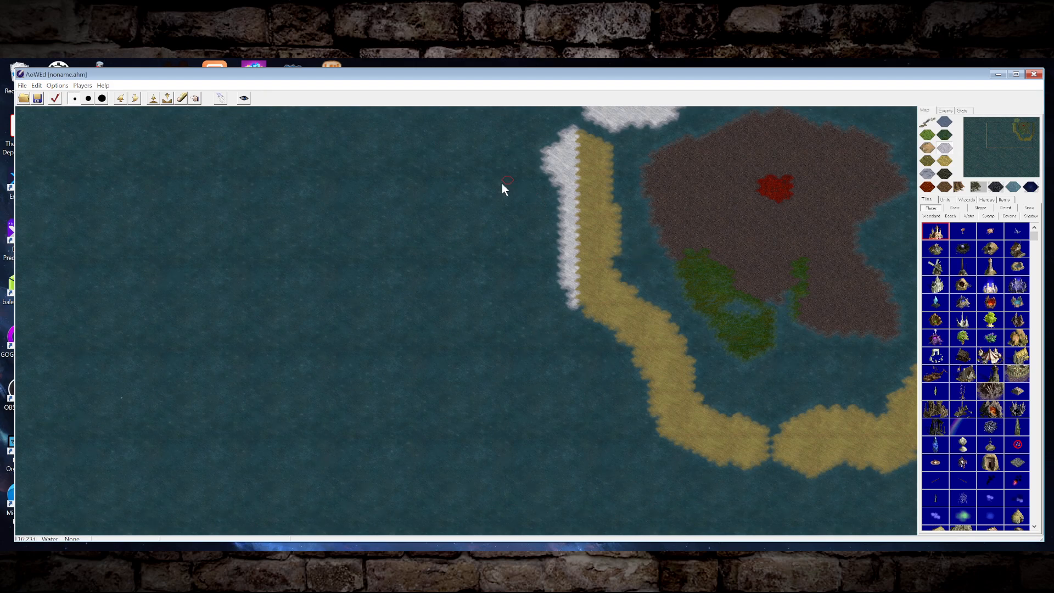
{"action": "left_click", "coordinate": [1009, 128]}
{"action": "left_click_drag", "start_coordinate": [1010, 129], "coordinate": [1006, 121]}
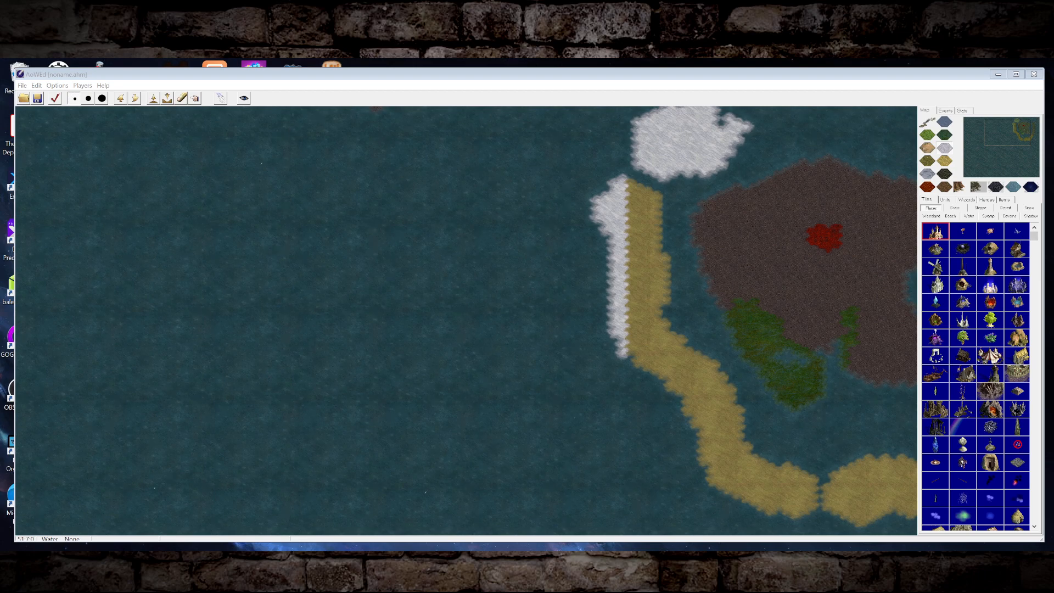
Extend the wasteland along the southeastern block's south coast and fill the small lake inside the island's swamp.
{"action": "left_click_drag", "start_coordinate": [1002, 134], "coordinate": [1012, 125]}
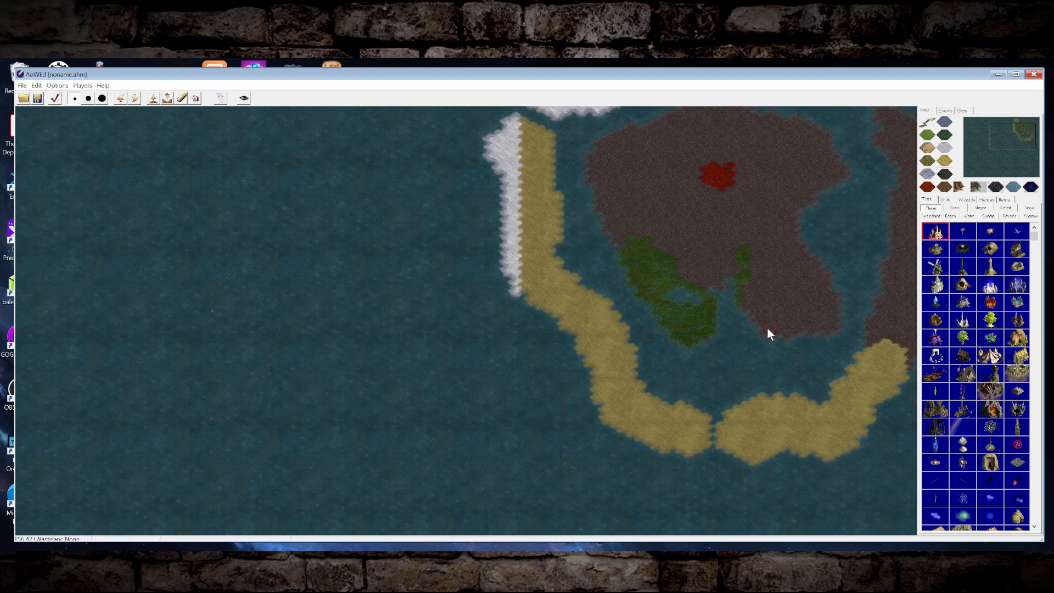
{"action": "left_click_drag", "start_coordinate": [766, 337], "coordinate": [815, 335]}
{"action": "left_click_drag", "start_coordinate": [675, 292], "coordinate": [707, 279]}
Paint a steppe region on the island's west side, from the swamp's northern edge up towards the northwest coast.
{"action": "left_click", "coordinate": [927, 161]}
{"action": "left_click", "coordinate": [638, 240]}
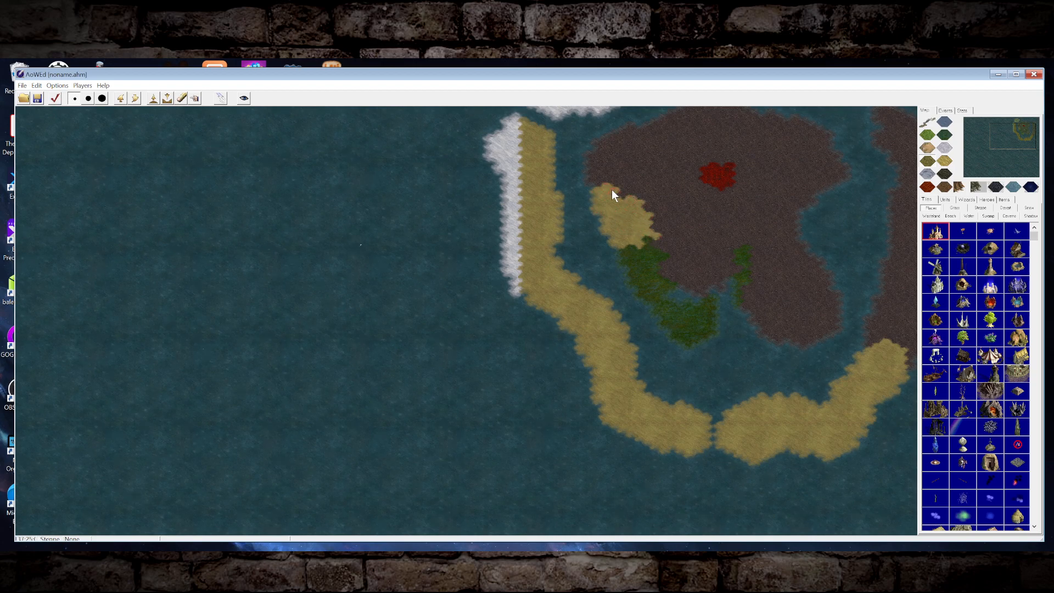
{"action": "mouse_move", "coordinate": [622, 186]}
{"action": "left_mouse_down"}
{"action": "mouse_move", "coordinate": [646, 185]}
{"action": "mouse_move", "coordinate": [650, 164]}
{"action": "mouse_move", "coordinate": [594, 179]}
{"action": "left_mouse_up"}
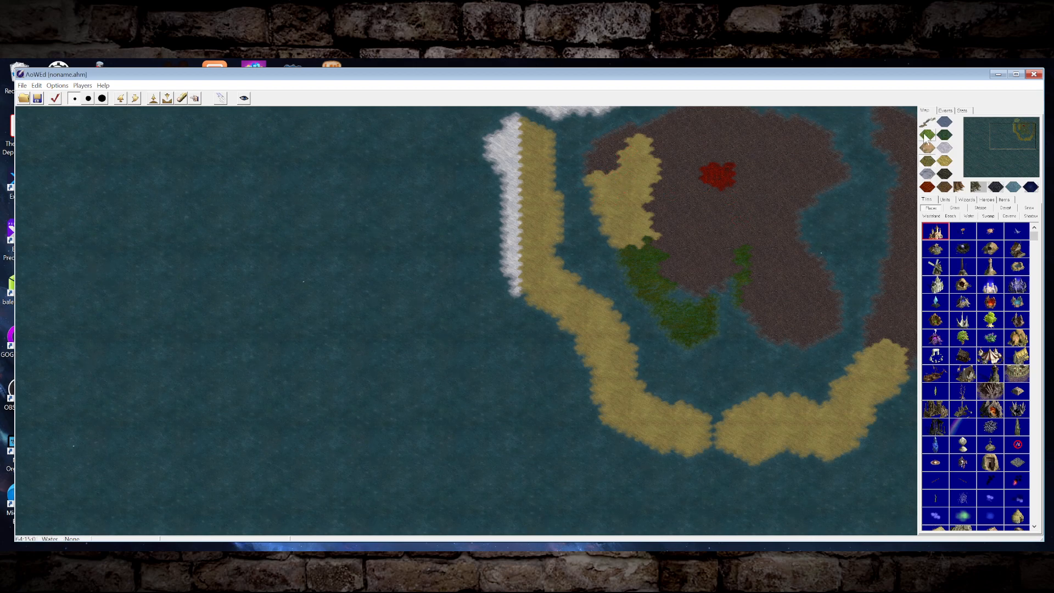
Paint swamp over the island's northwestern corner and enlarge the southern swamp around a small enclosed lake.
{"action": "left_click", "coordinate": [943, 136]}
{"action": "left_click", "coordinate": [594, 166]}
{"action": "left_click", "coordinate": [629, 133]}
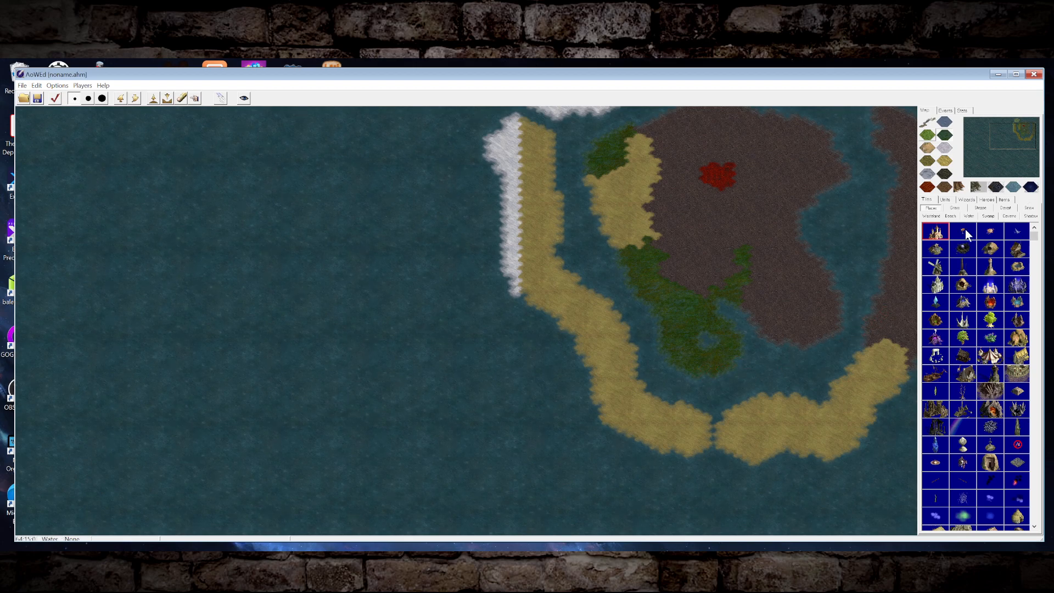
Place a city on the southern tip of the island's swamp and select it.
{"action": "left_click", "coordinate": [707, 371]}
{"action": "left_click", "coordinate": [706, 369]}
{"action": "right_click", "coordinate": [769, 364]}
{"action": "left_click", "coordinate": [700, 368]}
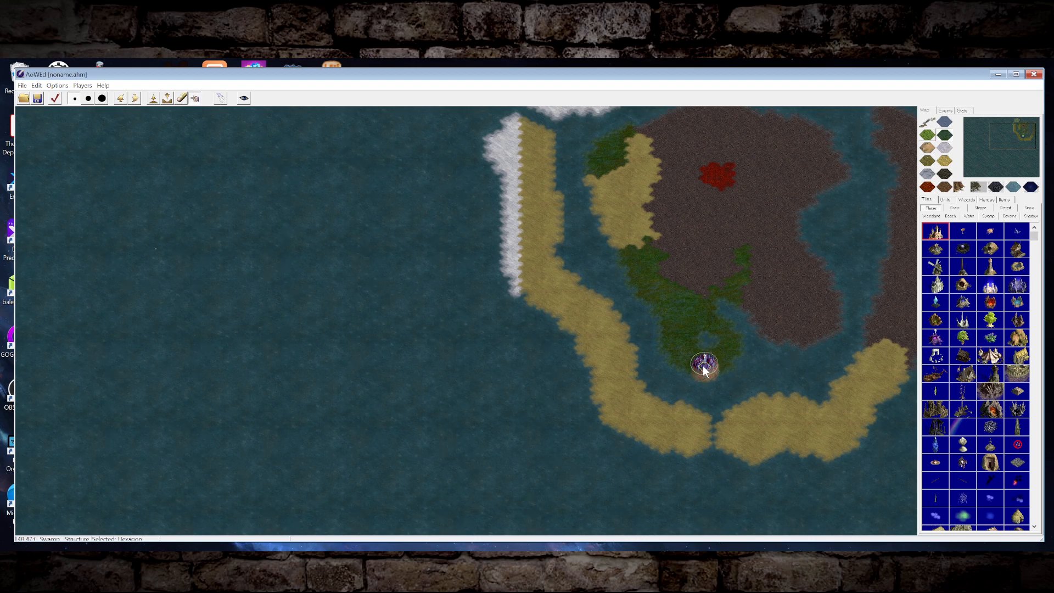
In the new city's properties, keep the owner as Independents and set the race to Dark Elves and the size to City.
{"action": "right_click", "coordinate": [703, 368]}
{"action": "left_click", "coordinate": [708, 371]}
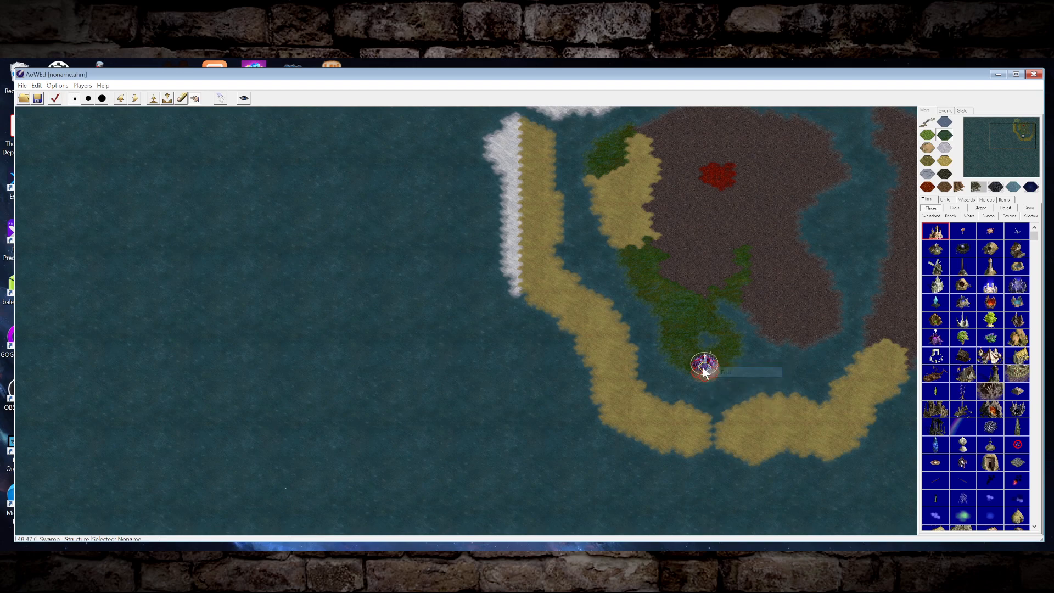
{"action": "left_click", "coordinate": [618, 247]}
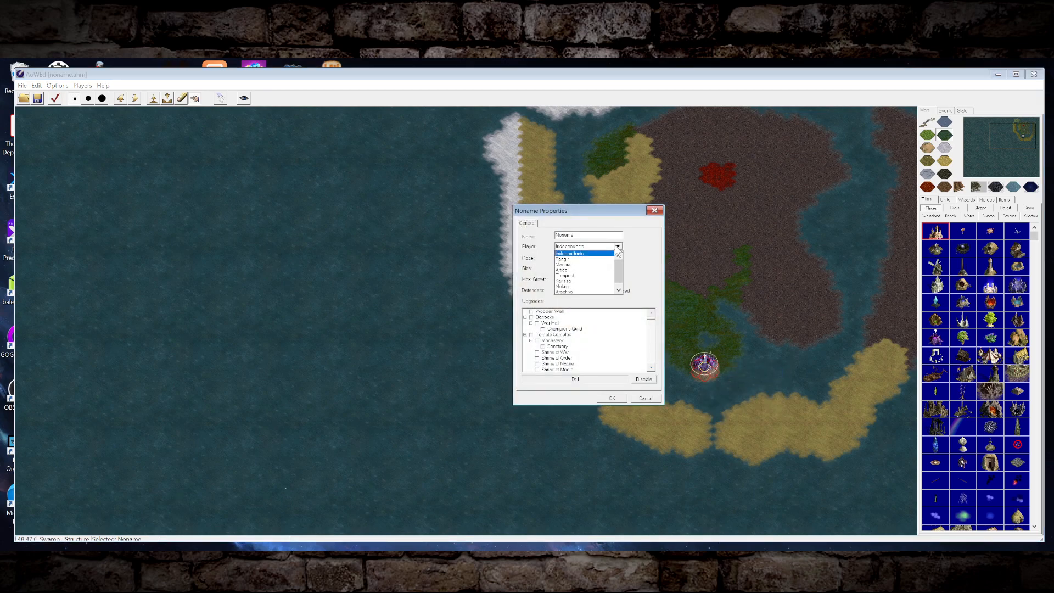
{"action": "left_click", "coordinate": [616, 247]}
{"action": "left_click", "coordinate": [616, 247]}
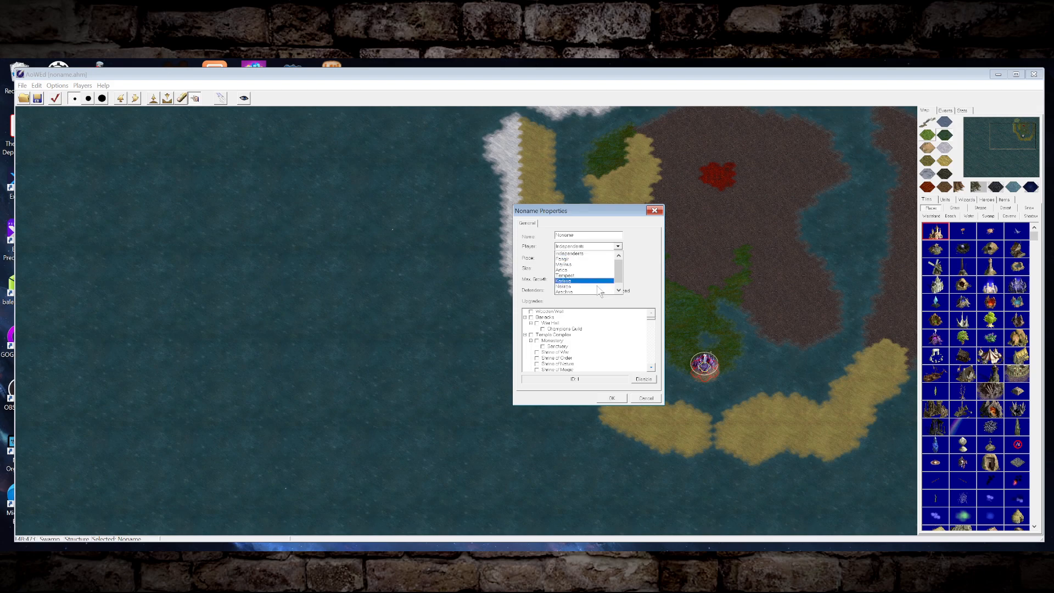
{"action": "left_click", "coordinate": [619, 248]}
{"action": "left_click", "coordinate": [596, 258]}
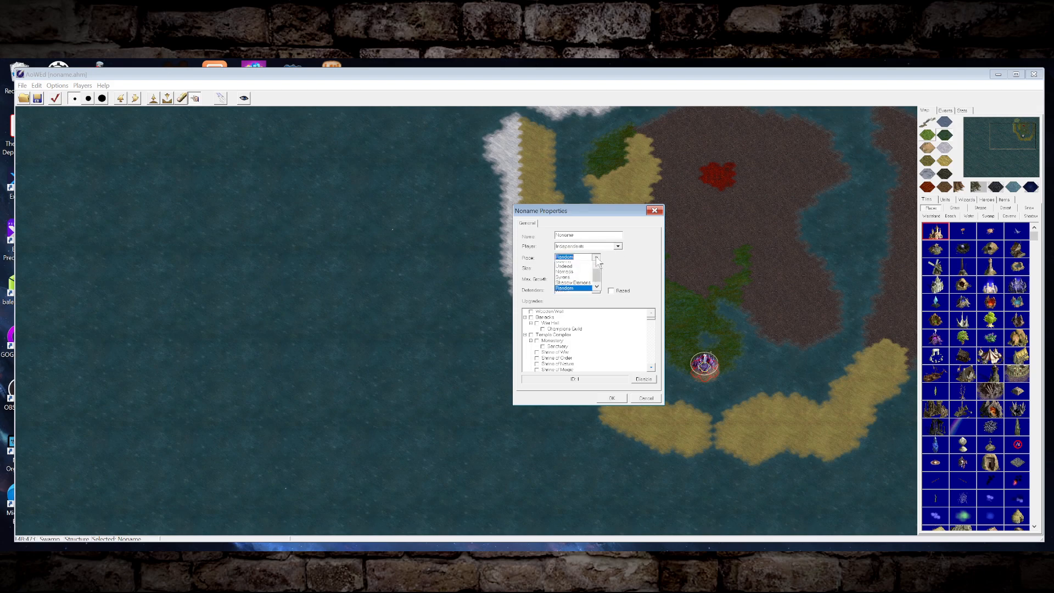
{"action": "left_click", "coordinate": [590, 273]}
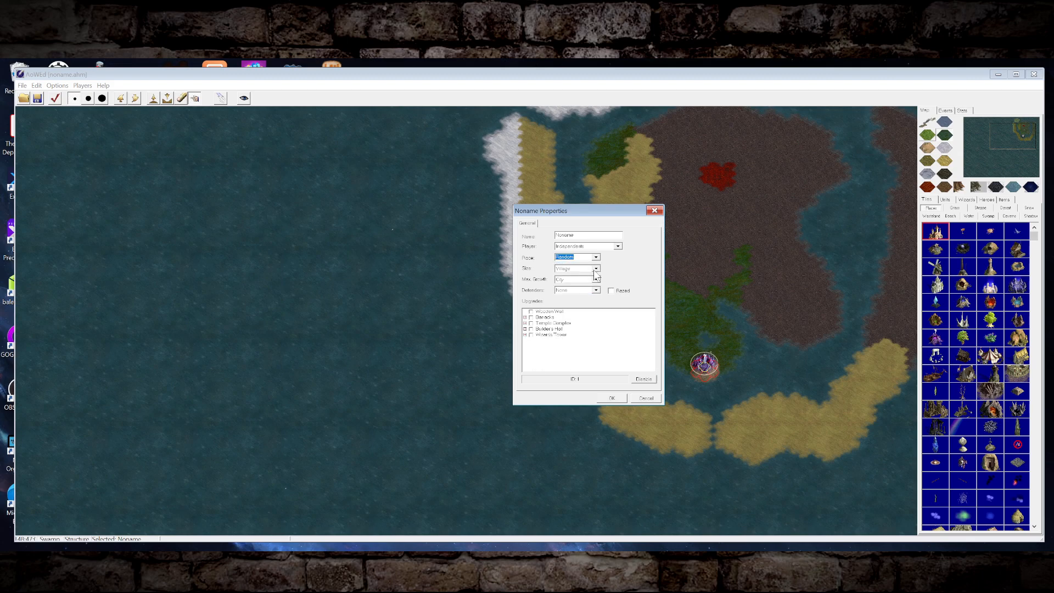
{"action": "key", "text": "d"}
{"action": "left_click", "coordinate": [596, 268]}
{"action": "left_click", "coordinate": [584, 292]}
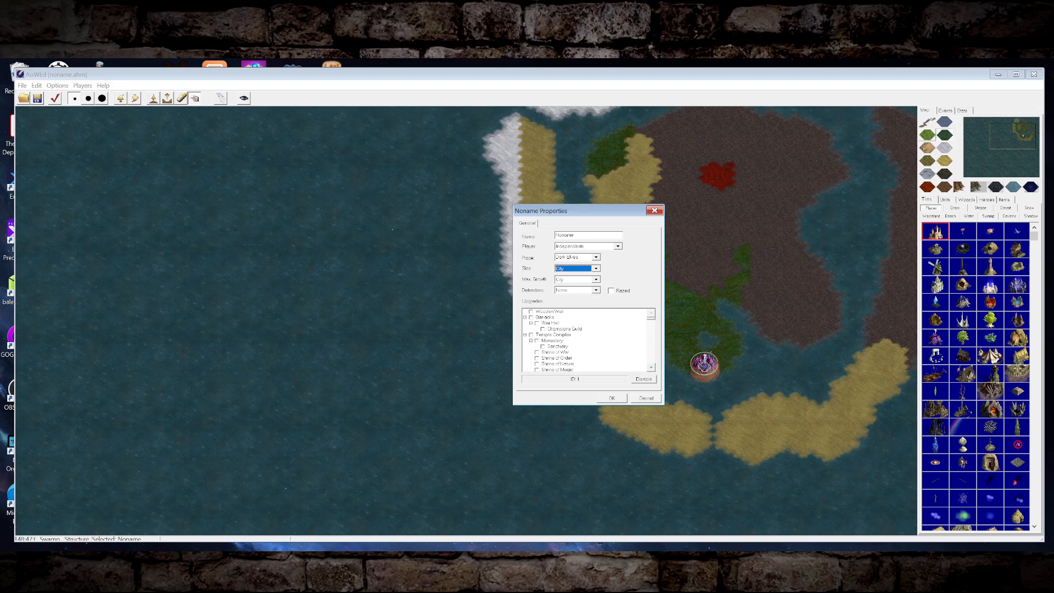
Name the city Vivec and apply its properties.
{"action": "key", "text": "shift+Tab"}
{"action": "key", "text": "shift+Tab"}
{"action": "key", "text": "shift+Tab"}
{"action": "type", "text": "M"}
{"action": "left_click", "coordinate": [612, 397]}
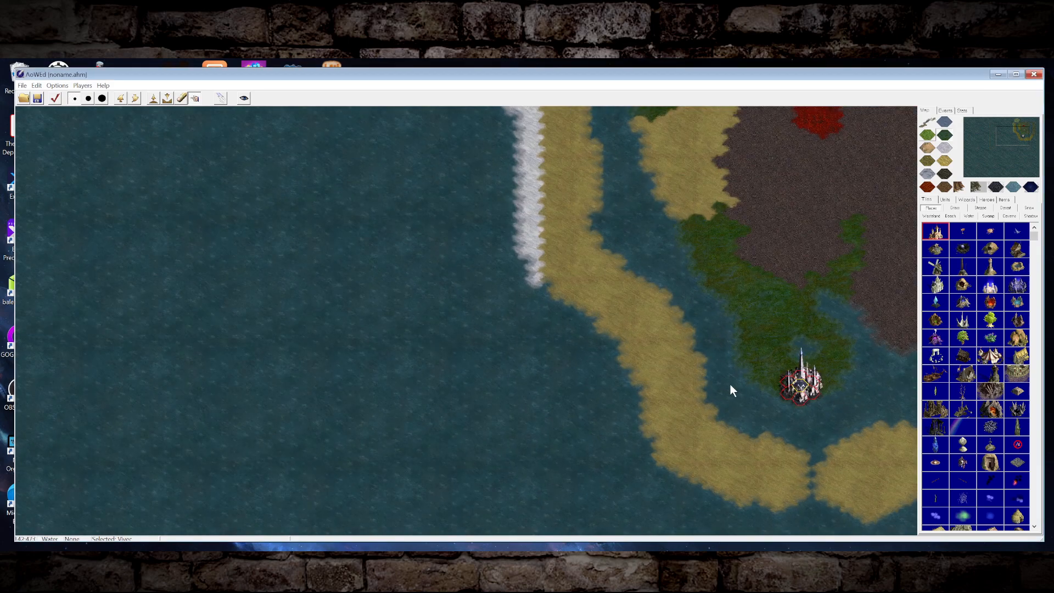
{"action": "left_click", "coordinate": [1029, 131]}
{"action": "left_click_drag", "start_coordinate": [1029, 131], "coordinate": [1022, 131]}
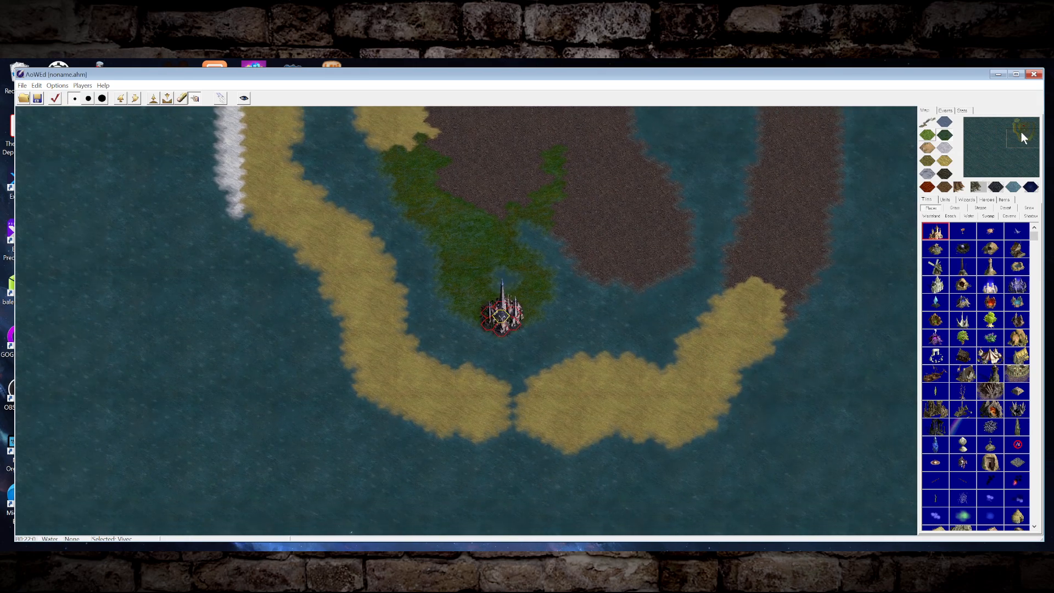
{"action": "left_click", "coordinate": [526, 319]}
{"action": "left_click_drag", "start_coordinate": [1014, 140], "coordinate": [1013, 126]}
{"action": "scroll", "coordinate": [631, 317], "scroll_direction": "down", "scroll_amount": 2}
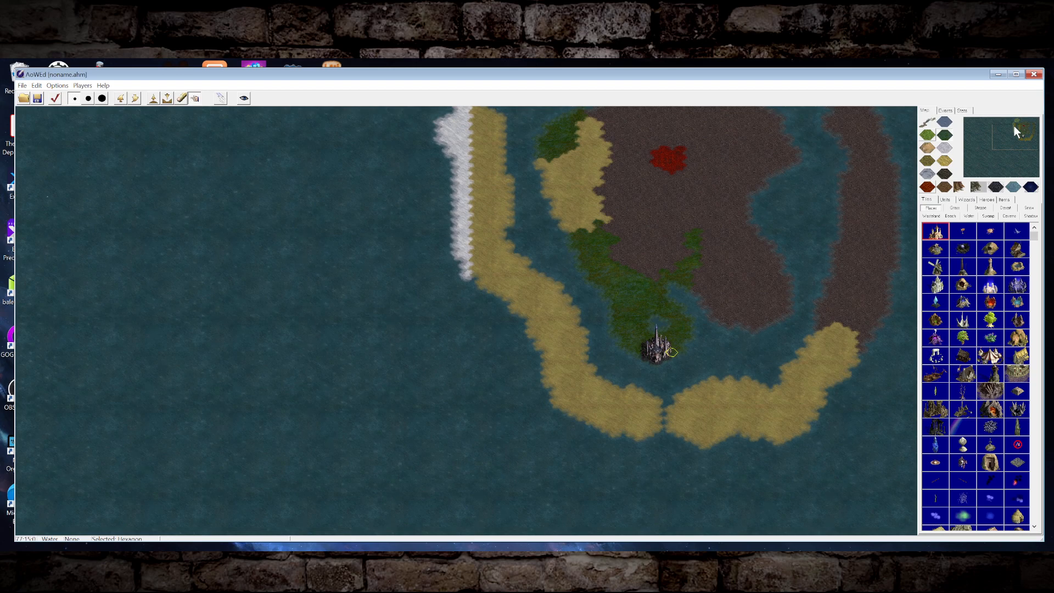
Raise the terrain around the central lava patch to form a volcano with a crater rim.
{"action": "left_click_drag", "start_coordinate": [1013, 126], "coordinate": [1024, 121]}
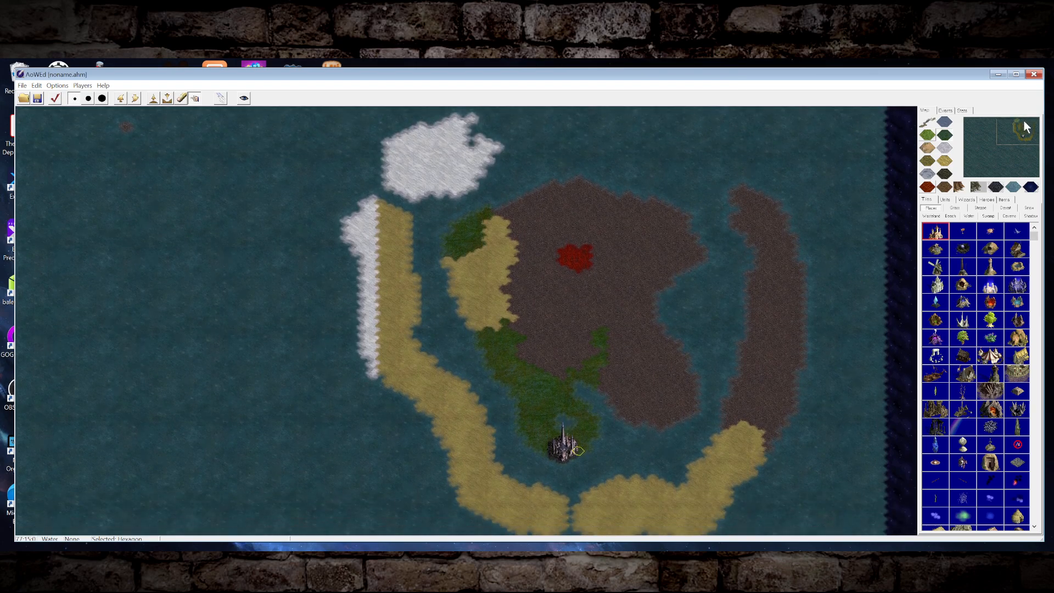
{"action": "left_click", "coordinate": [154, 98]}
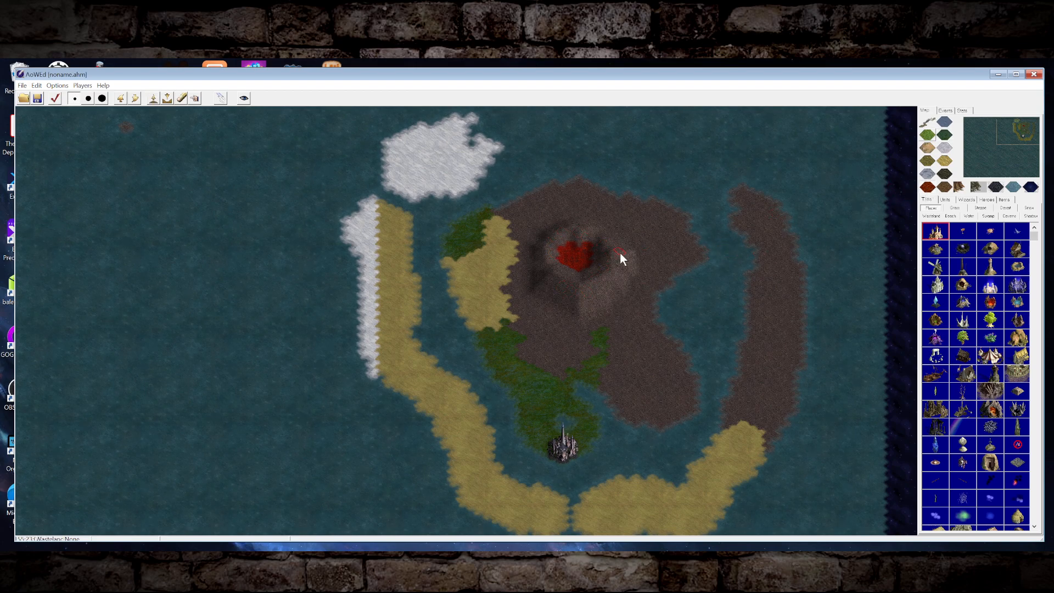
{"action": "left_click", "coordinate": [586, 271]}
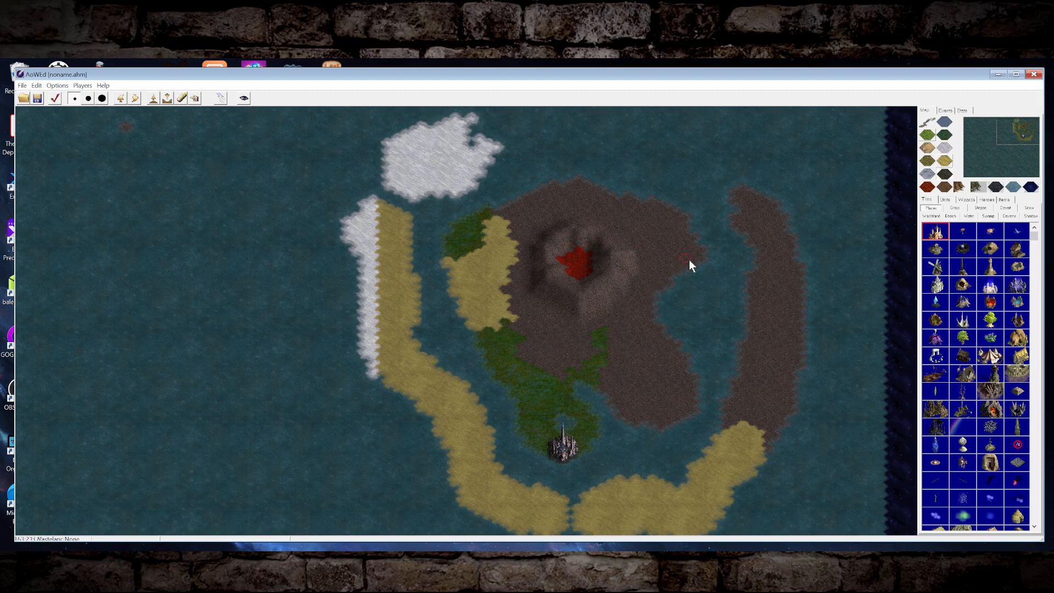
{"action": "right_click", "coordinate": [648, 278]}
Save the map in the Custom folder as "Battle for Tamriel v0.1".
{"action": "left_click", "coordinate": [37, 97]}
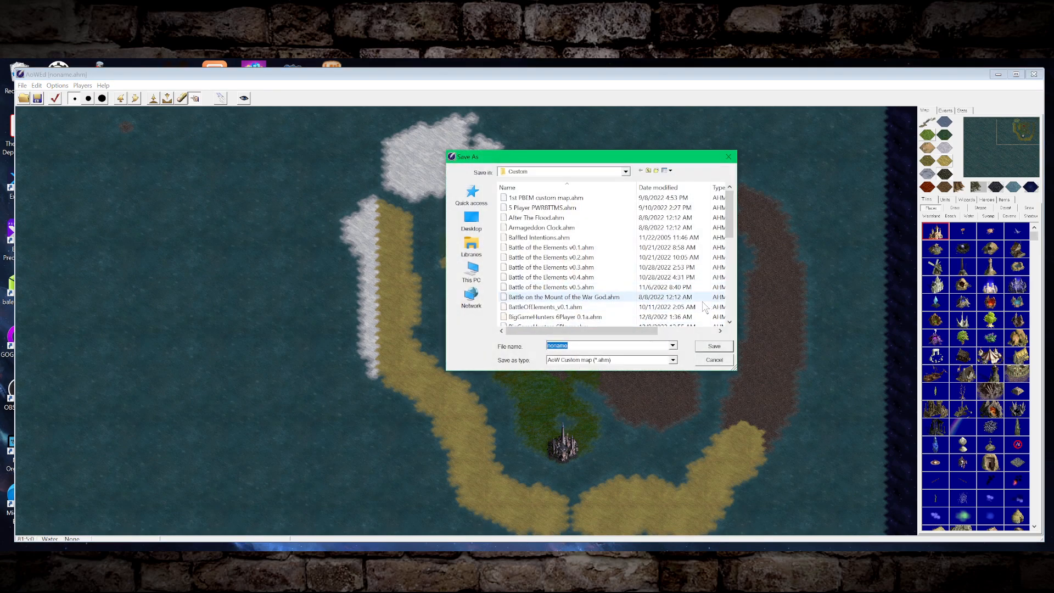
{"action": "key", "text": "BackSpace"}
{"action": "type", "text": "Tamriel v0.1"}
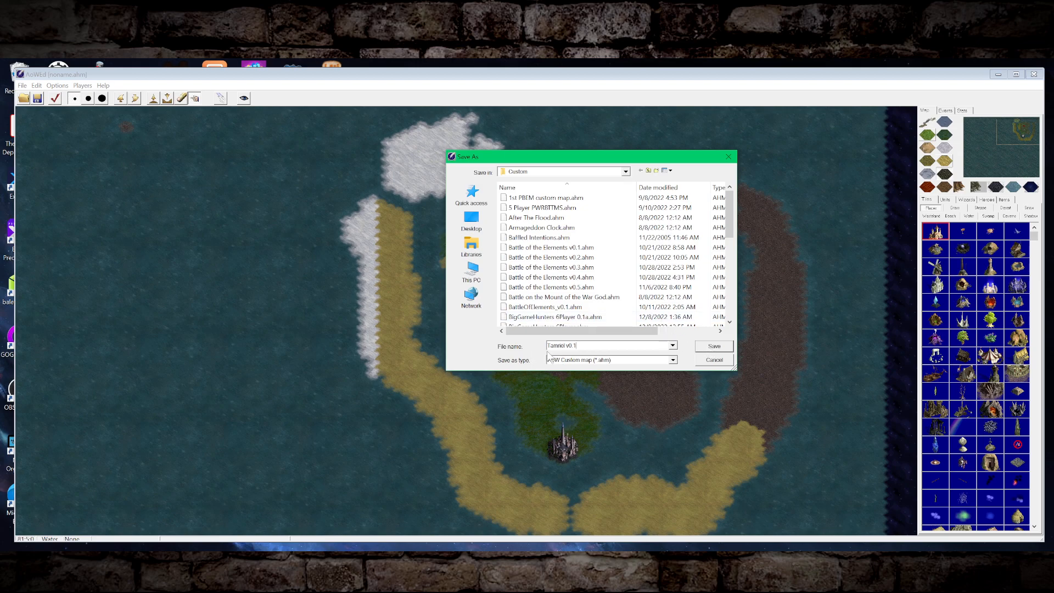
{"action": "type", "text": "Battle for"}
{"action": "left_click", "coordinate": [714, 346]}
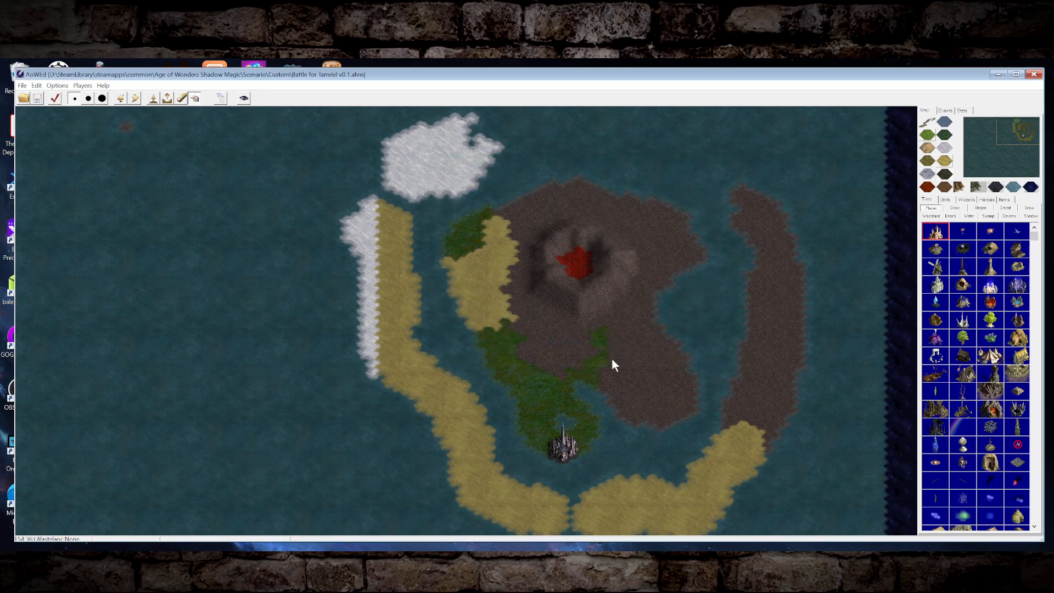
{"action": "left_click", "coordinate": [1012, 135]}
{"action": "mouse_move", "coordinate": [1012, 132]}
{"action": "left_mouse_down"}
{"action": "mouse_move", "coordinate": [1019, 123]}
{"action": "mouse_move", "coordinate": [1006, 120]}
{"action": "mouse_move", "coordinate": [1029, 125]}
{"action": "mouse_move", "coordinate": [1011, 124]}
{"action": "left_mouse_up"}
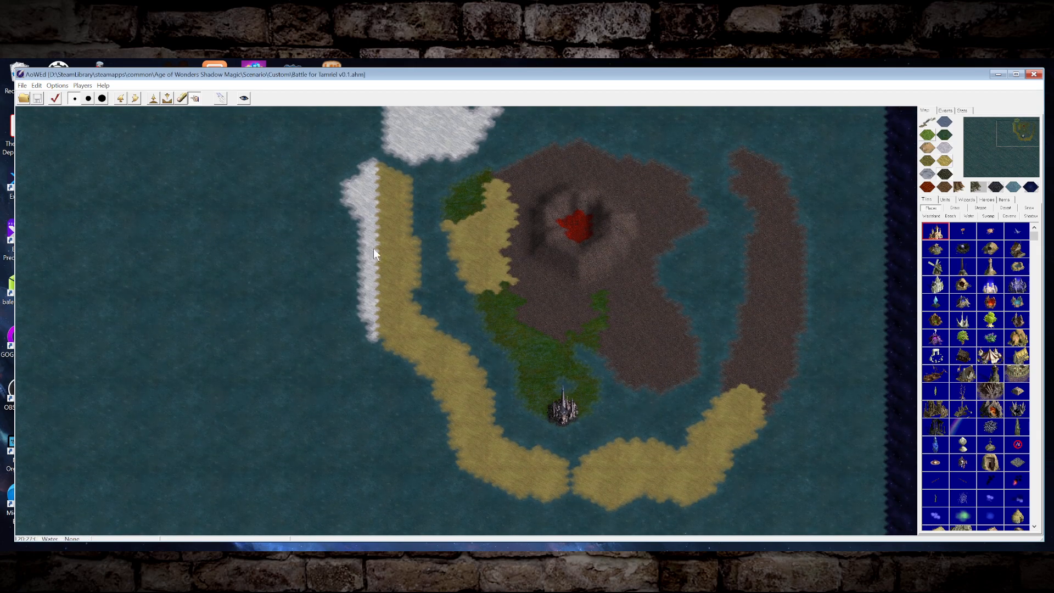
Paint a snow strip with the medium brush, running west from the northern end of the snowy coast beside Vvardenfell.
{"action": "left_click_drag", "start_coordinate": [1021, 135], "coordinate": [1013, 124]}
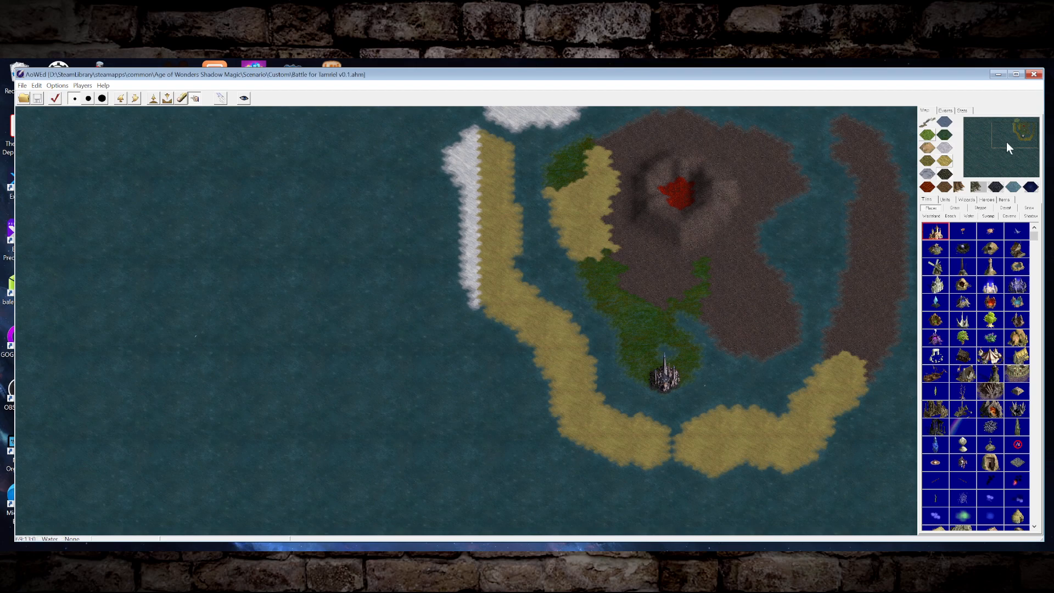
{"action": "mouse_move", "coordinate": [1012, 131]}
{"action": "left_mouse_down"}
{"action": "mouse_move", "coordinate": [1020, 127]}
{"action": "mouse_move", "coordinate": [1009, 123]}
{"action": "left_mouse_up"}
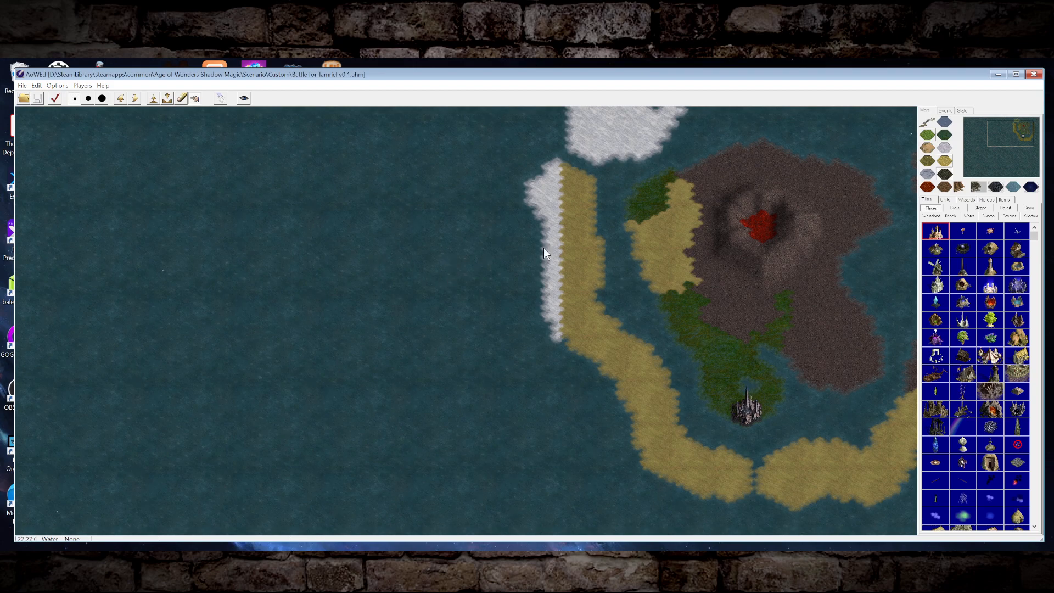
{"action": "left_click_drag", "start_coordinate": [1017, 132], "coordinate": [1007, 127]}
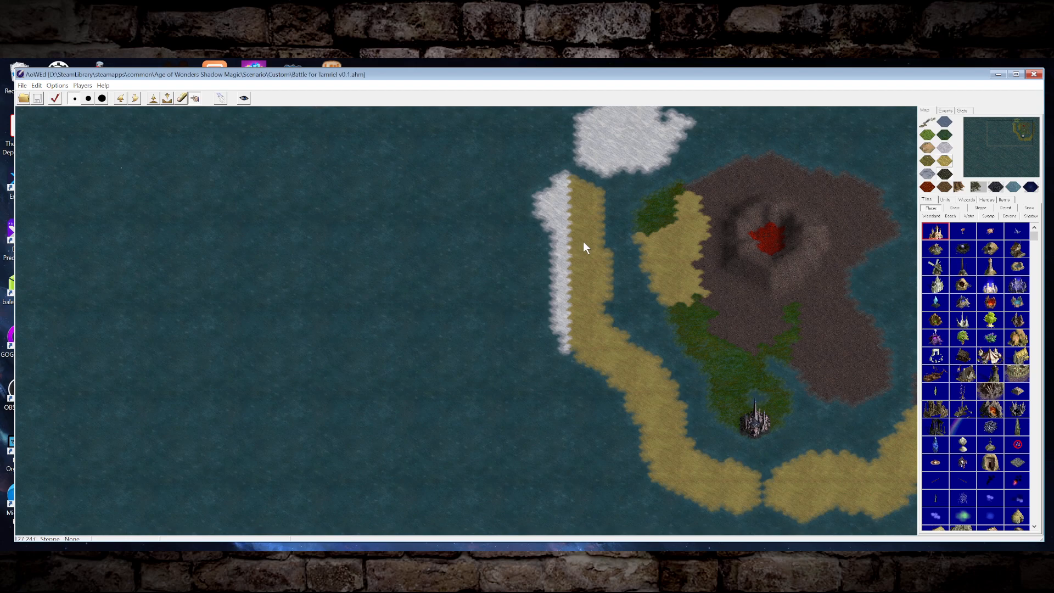
{"action": "mouse_move", "coordinate": [1007, 137]}
{"action": "left_mouse_down"}
{"action": "mouse_move", "coordinate": [1014, 126]}
{"action": "mouse_move", "coordinate": [993, 130]}
{"action": "mouse_move", "coordinate": [1002, 122]}
{"action": "left_mouse_up"}
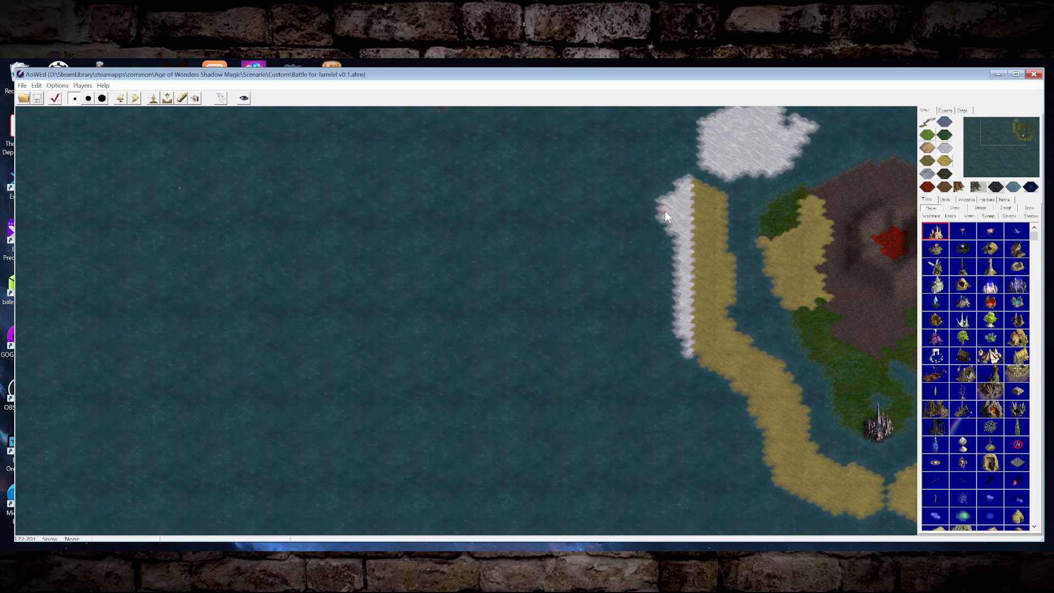
{"action": "left_click", "coordinate": [88, 99]}
{"action": "left_click", "coordinate": [660, 186]}
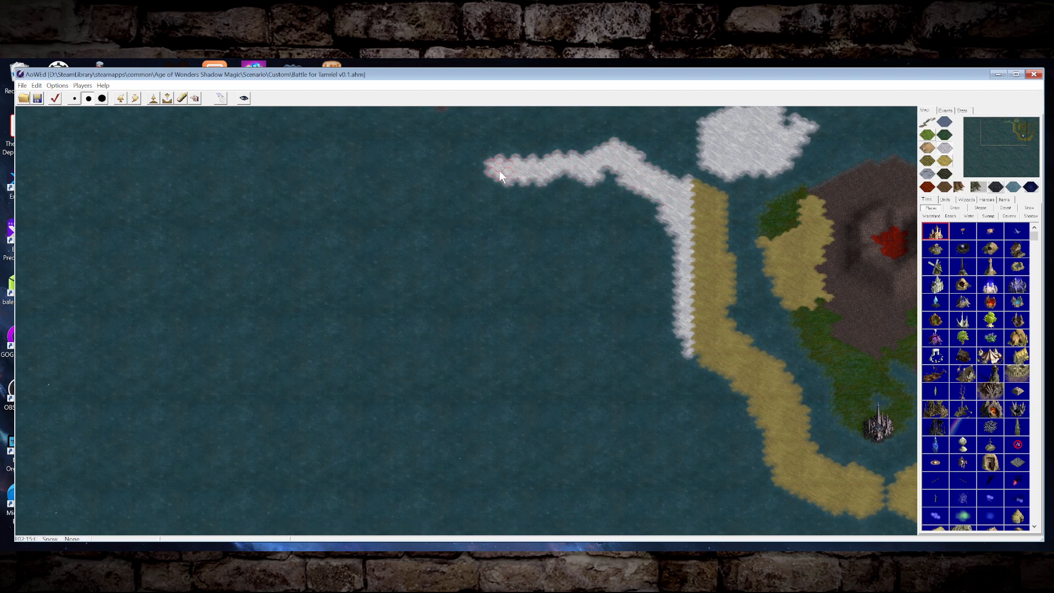
Continue the northern snow strip farther west and curve its far end southwest.
{"action": "left_click_drag", "start_coordinate": [998, 136], "coordinate": [991, 123]}
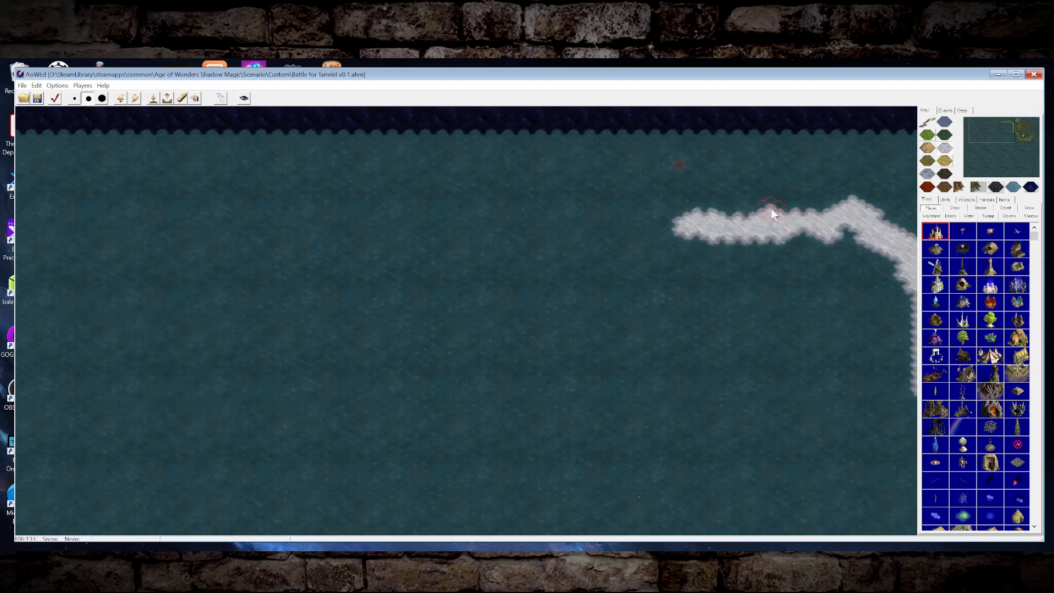
{"action": "left_click", "coordinate": [1003, 131]}
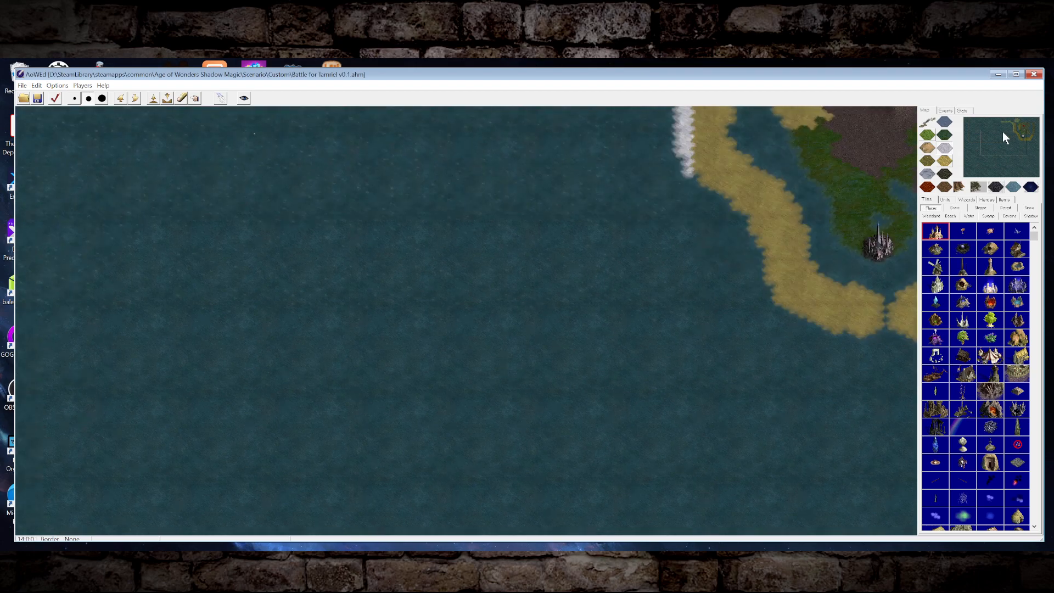
{"action": "left_click_drag", "start_coordinate": [1003, 130], "coordinate": [996, 122]}
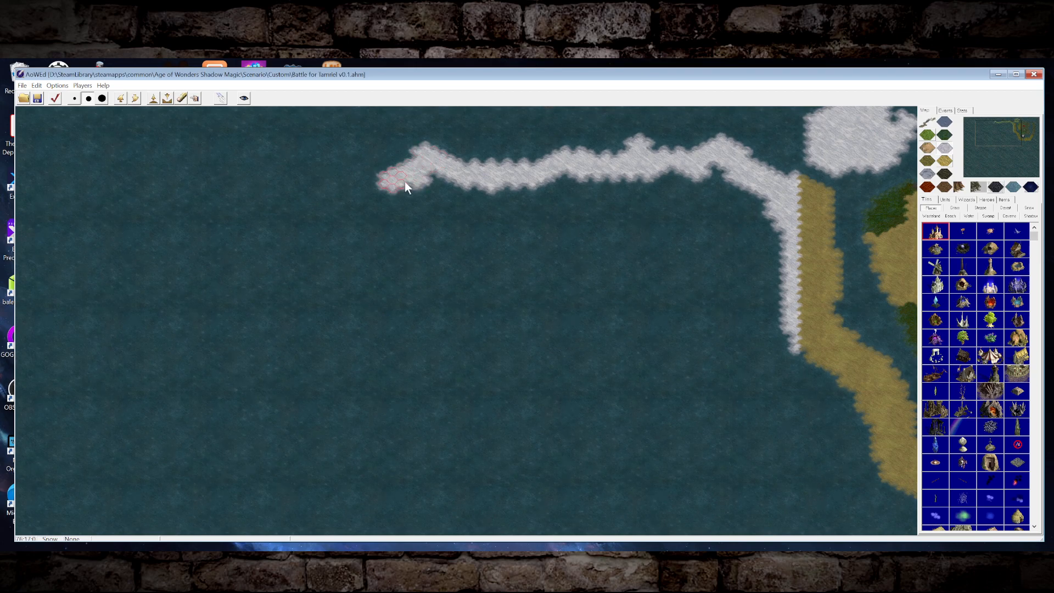
{"action": "left_click_drag", "start_coordinate": [989, 136], "coordinate": [989, 123]}
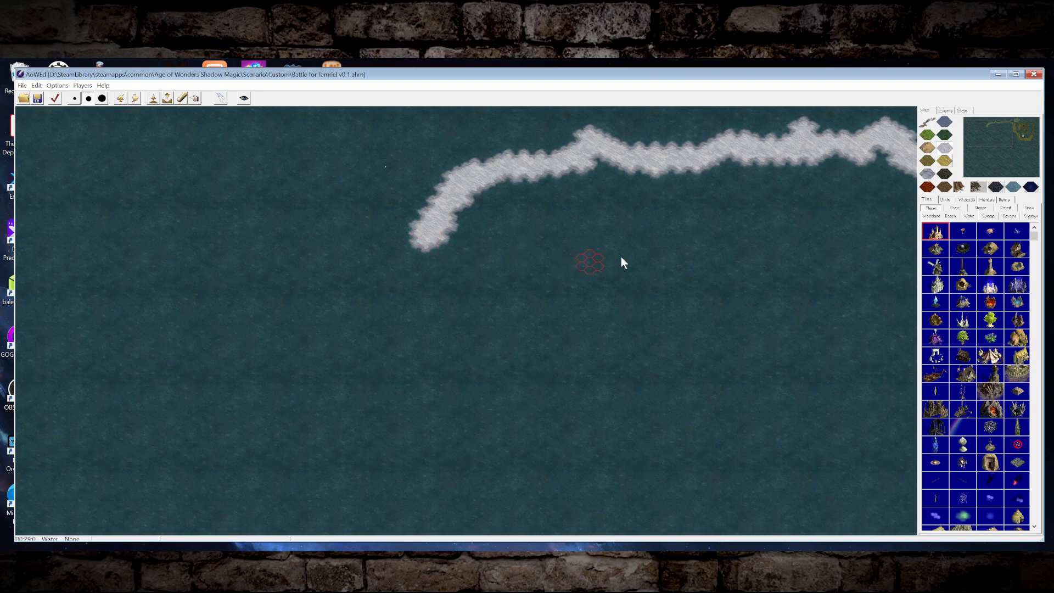
Paint a second snow strip running west from the southern end of the snowy coast.
{"action": "left_click", "coordinate": [1001, 133]}
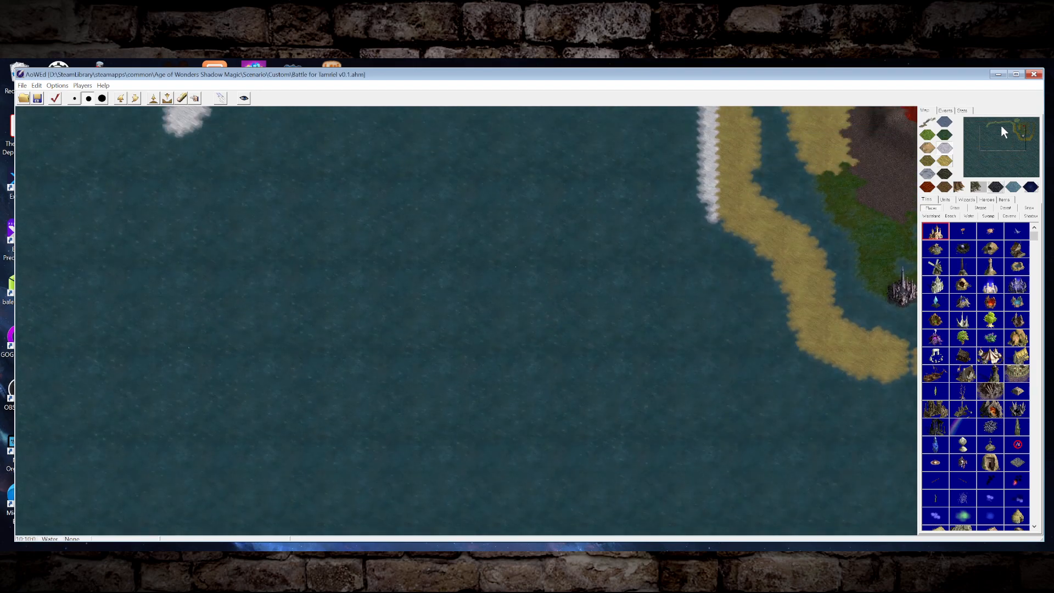
{"action": "left_click_drag", "start_coordinate": [1001, 127], "coordinate": [1025, 130]}
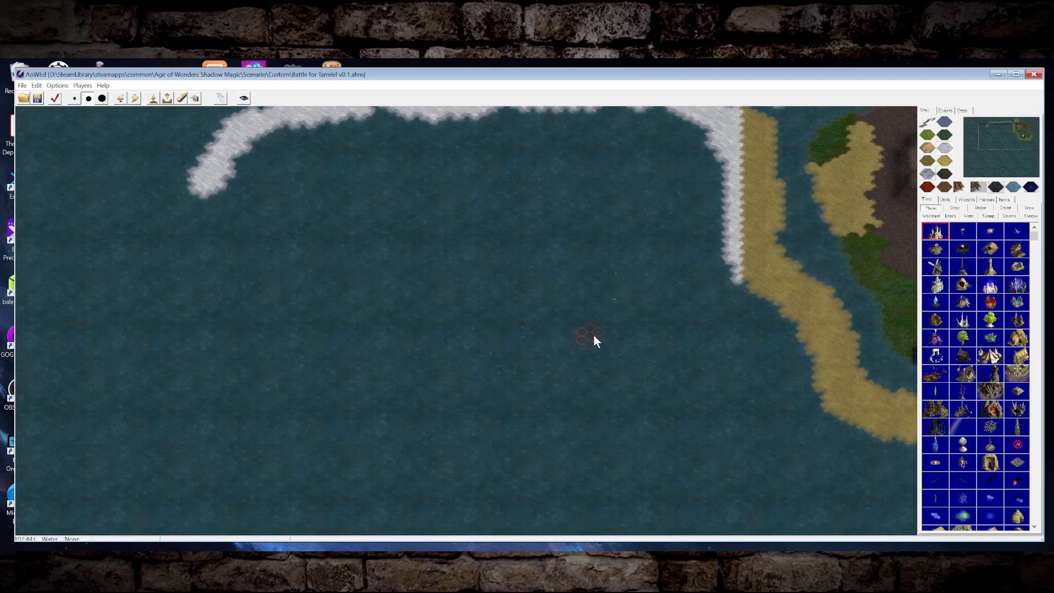
{"action": "left_click", "coordinate": [1013, 134]}
{"action": "left_click_drag", "start_coordinate": [1013, 133], "coordinate": [999, 134]}
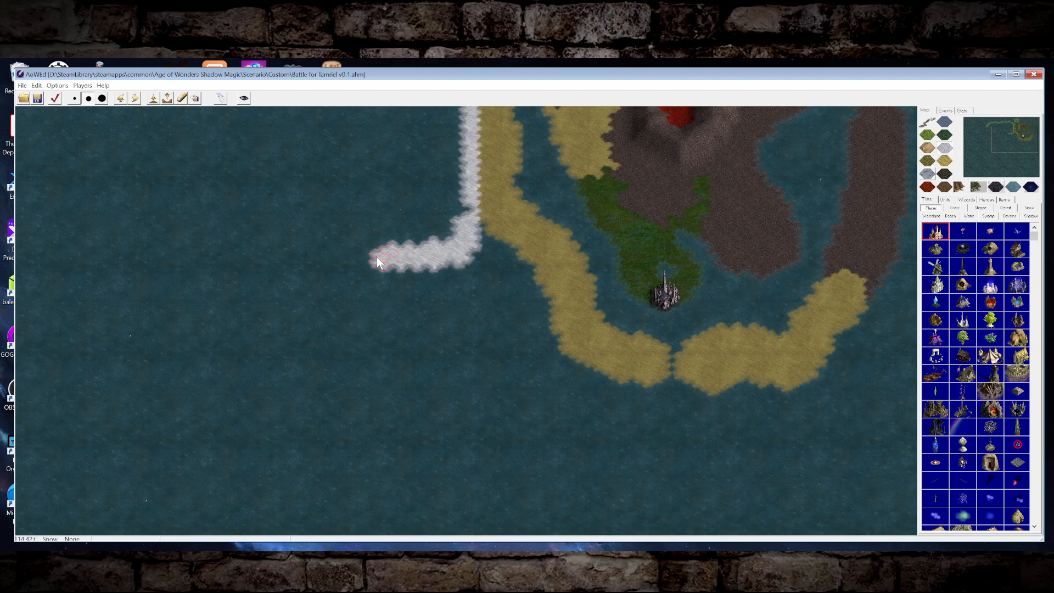
{"action": "left_click_drag", "start_coordinate": [324, 254], "coordinate": [254, 252]}
{"action": "left_click_drag", "start_coordinate": [1001, 161], "coordinate": [982, 136]}
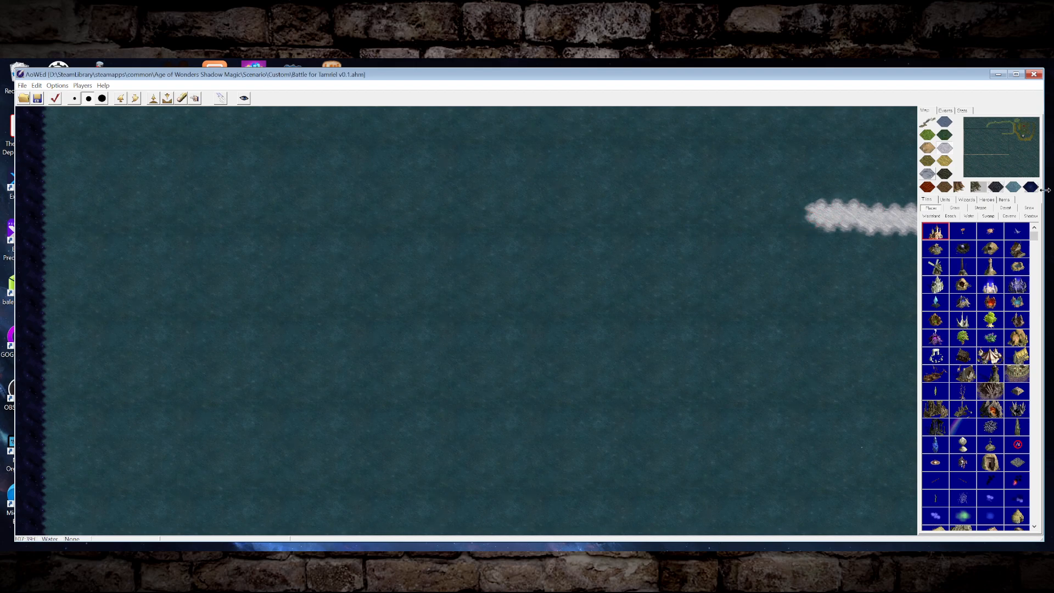
Paint a small grass island in the open water southwest of Vvardenfell and add narrow arms with the small brush.
{"action": "left_click_drag", "start_coordinate": [1000, 144], "coordinate": [999, 146]}
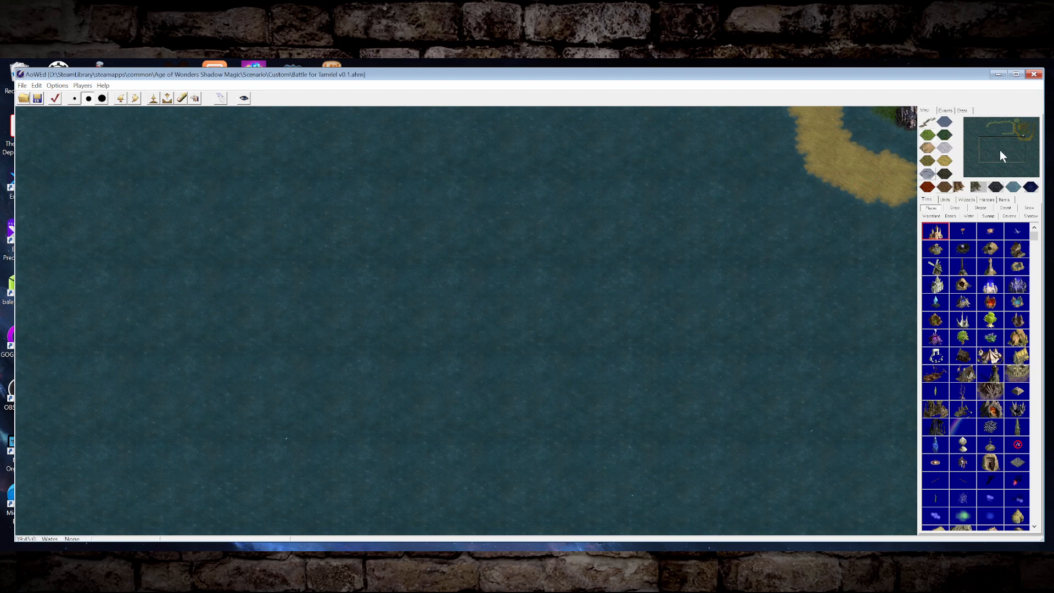
{"action": "left_click", "coordinate": [489, 335]}
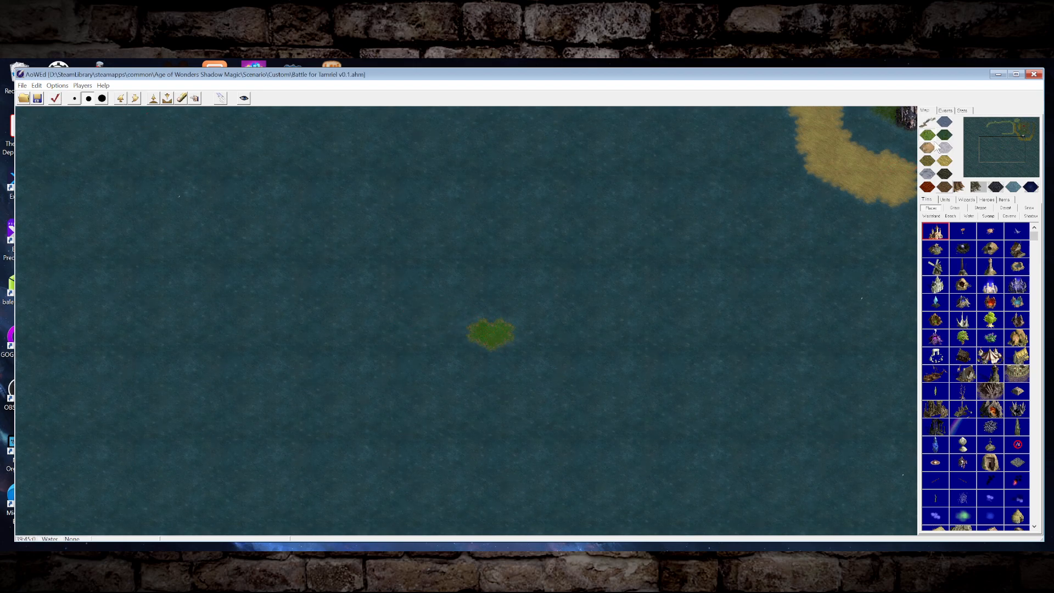
{"action": "left_click", "coordinate": [74, 99]}
{"action": "mouse_move", "coordinate": [450, 314]}
{"action": "left_mouse_down"}
{"action": "mouse_move", "coordinate": [461, 311]}
{"action": "mouse_move", "coordinate": [468, 328]}
{"action": "left_mouse_up"}
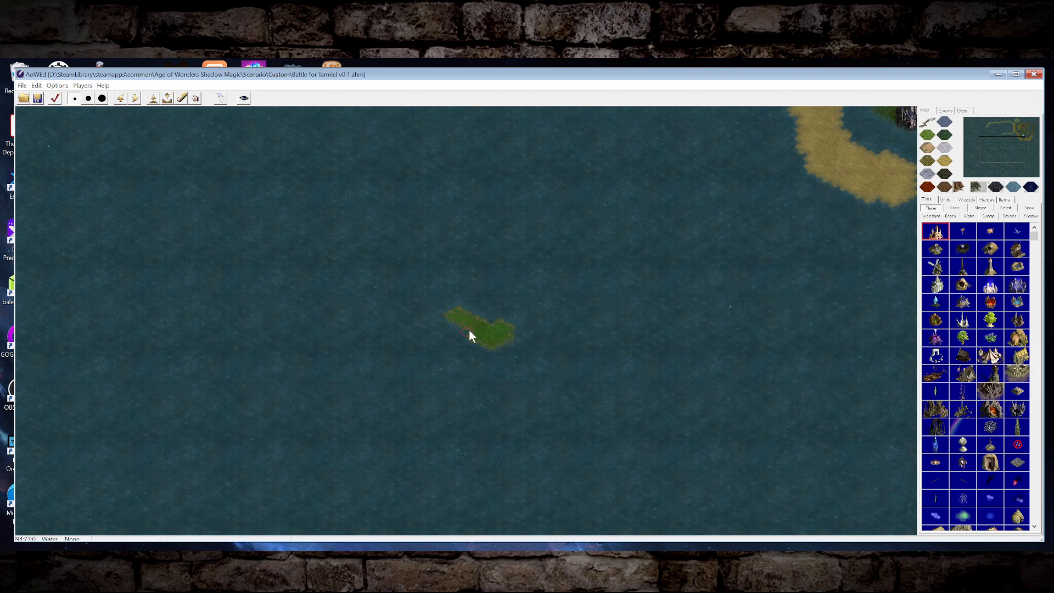
{"action": "left_click", "coordinate": [442, 320]}
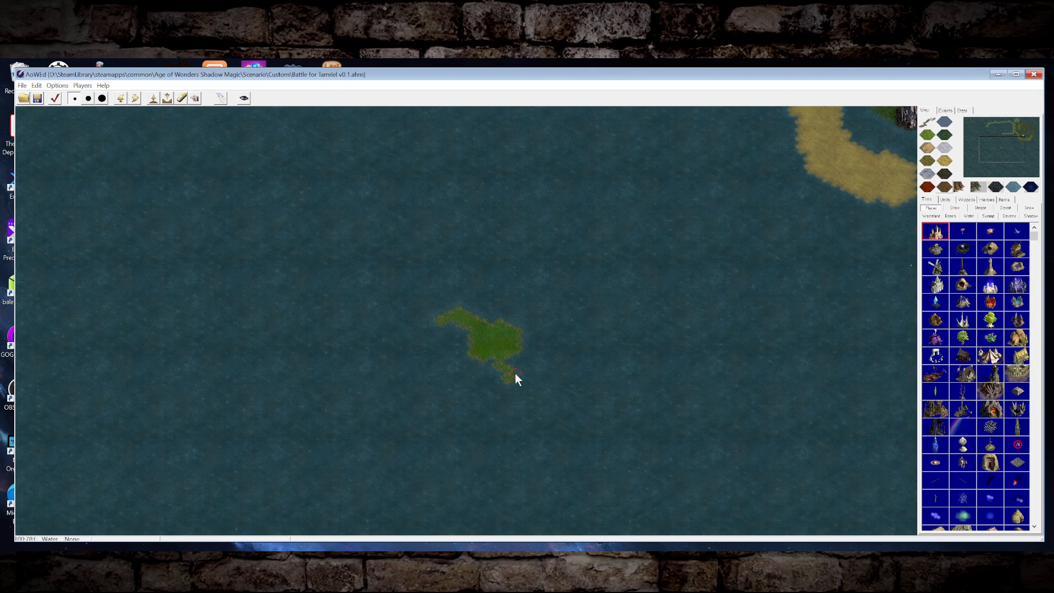
{"action": "left_click", "coordinate": [516, 366]}
{"action": "left_click", "coordinate": [527, 378]}
{"action": "left_click", "coordinate": [530, 316]}
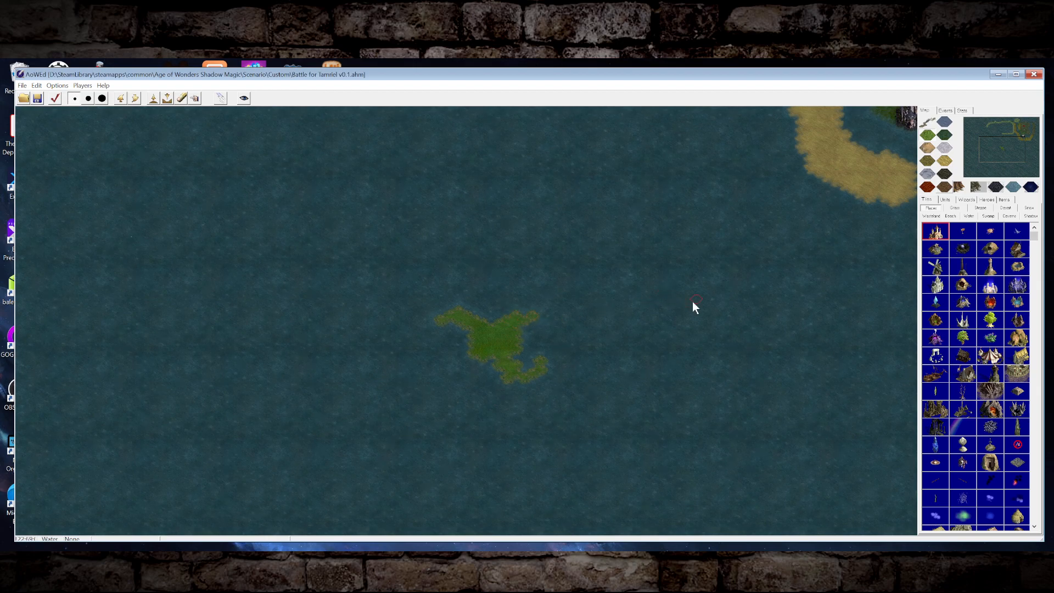
Place a city in the middle of the small grass island and name it Imperial City.
{"action": "left_click", "coordinate": [493, 343]}
{"action": "left_click", "coordinate": [500, 348]}
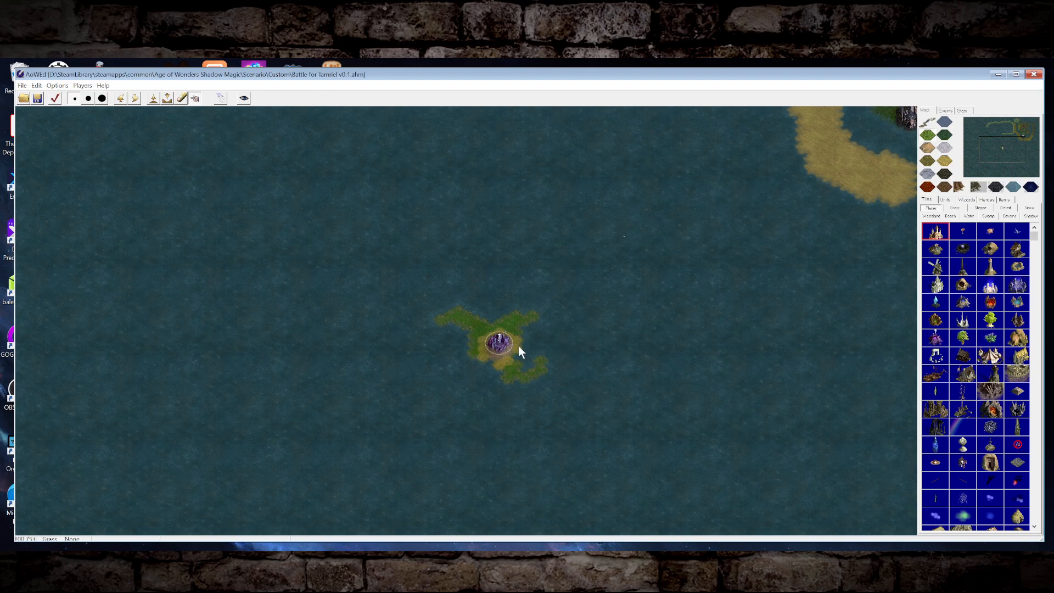
{"action": "right_click", "coordinate": [500, 347]}
{"action": "left_click", "coordinate": [569, 349]}
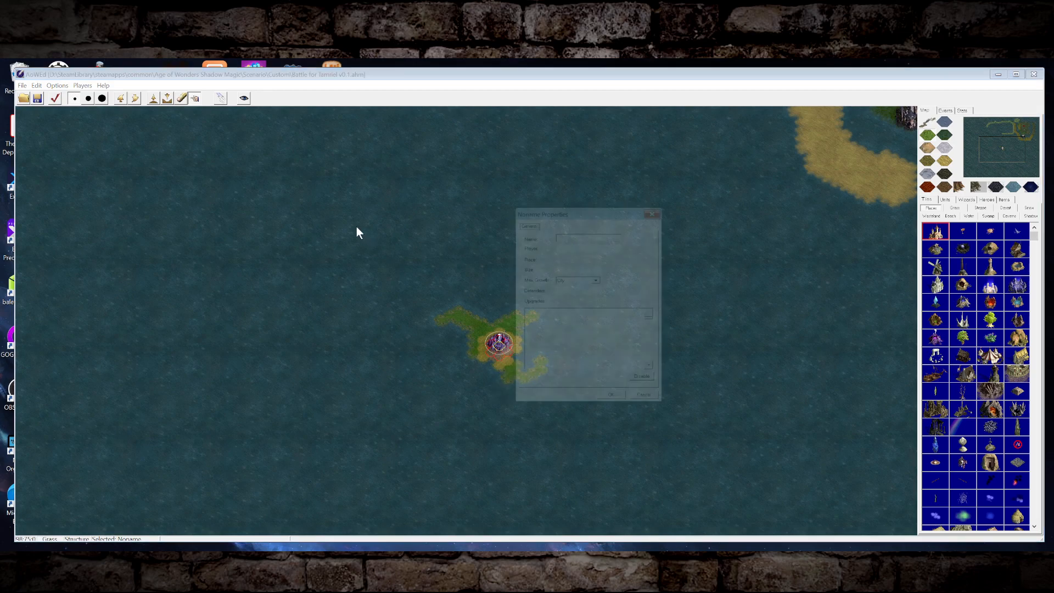
{"action": "key", "text": "Tab"}
{"action": "type", "text": "ml"}
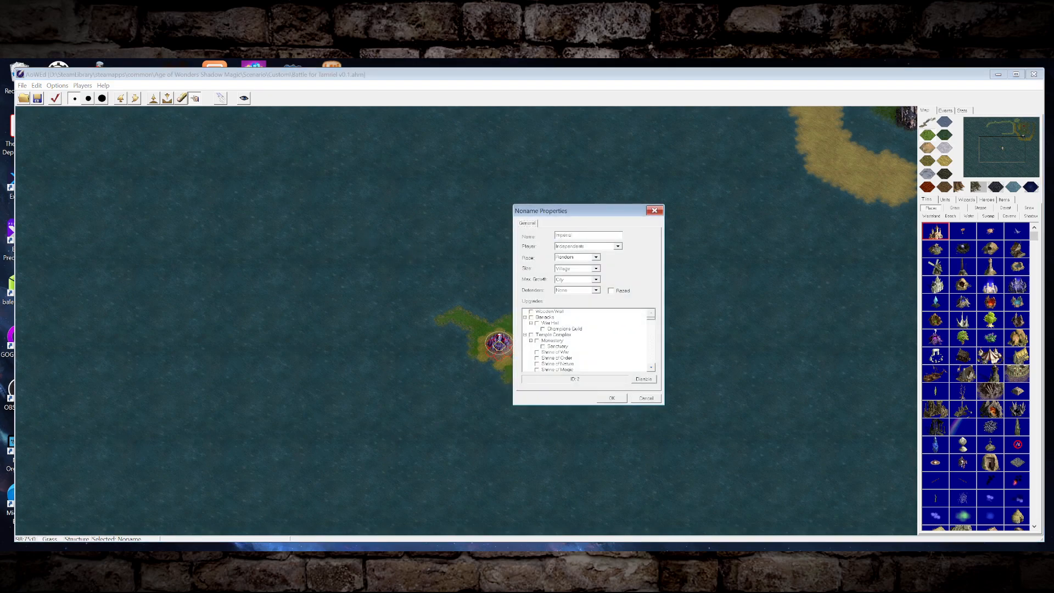
{"action": "type", "text": "perial City"}
{"action": "key", "text": "Tab"}
Choose the race and size for Imperial City and apply its properties.
{"action": "left_click", "coordinate": [596, 257]}
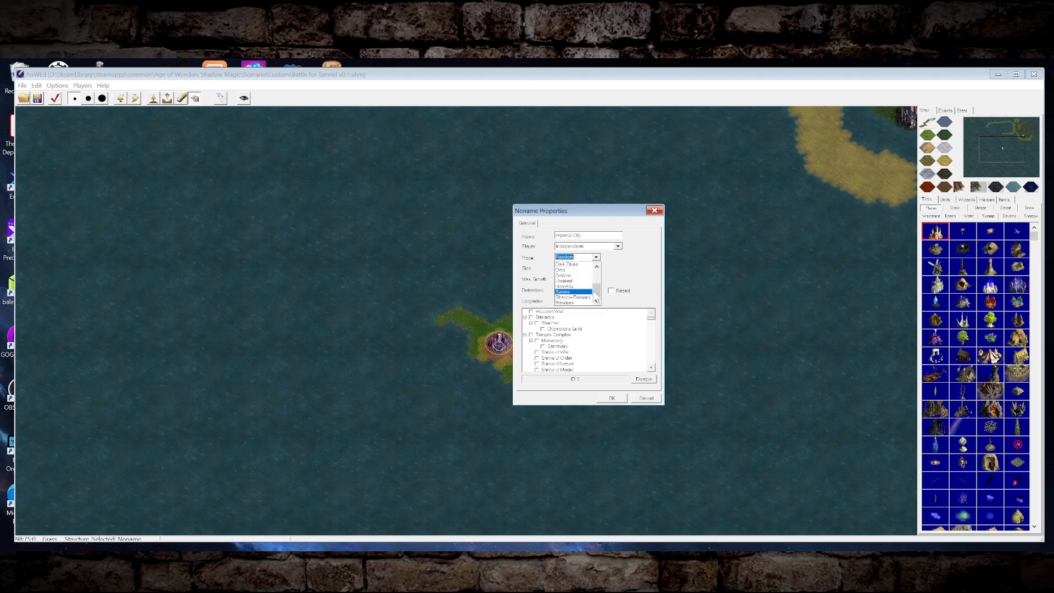
{"action": "scroll", "coordinate": [601, 282], "scroll_direction": "up", "scroll_amount": 2}
{"action": "left_click_drag", "start_coordinate": [602, 276], "coordinate": [601, 265]}
{"action": "left_click", "coordinate": [582, 265]}
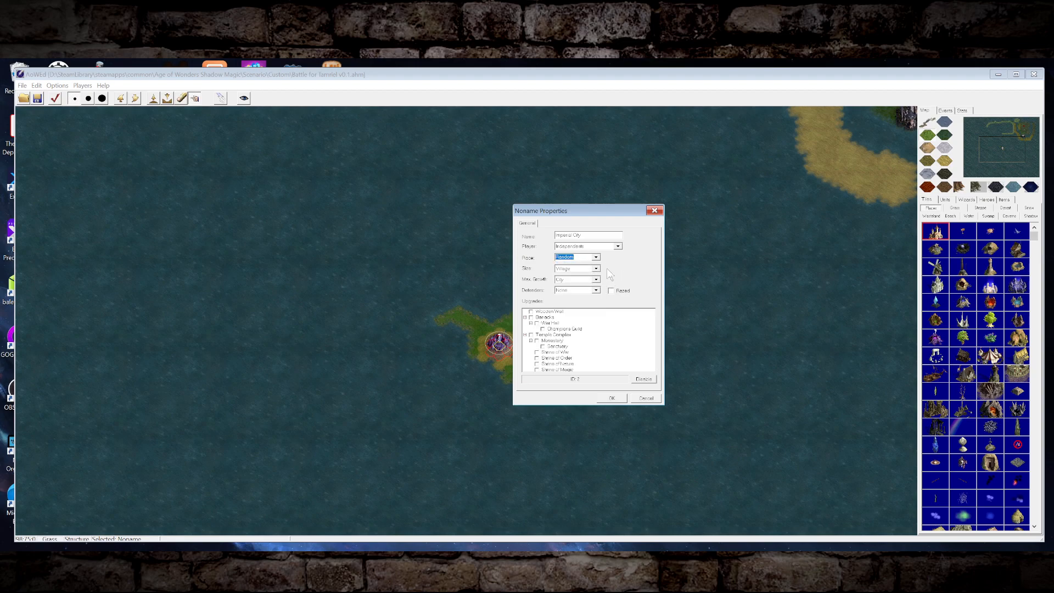
{"action": "left_click", "coordinate": [596, 268]}
{"action": "left_click", "coordinate": [581, 292]}
{"action": "left_click", "coordinate": [611, 398]}
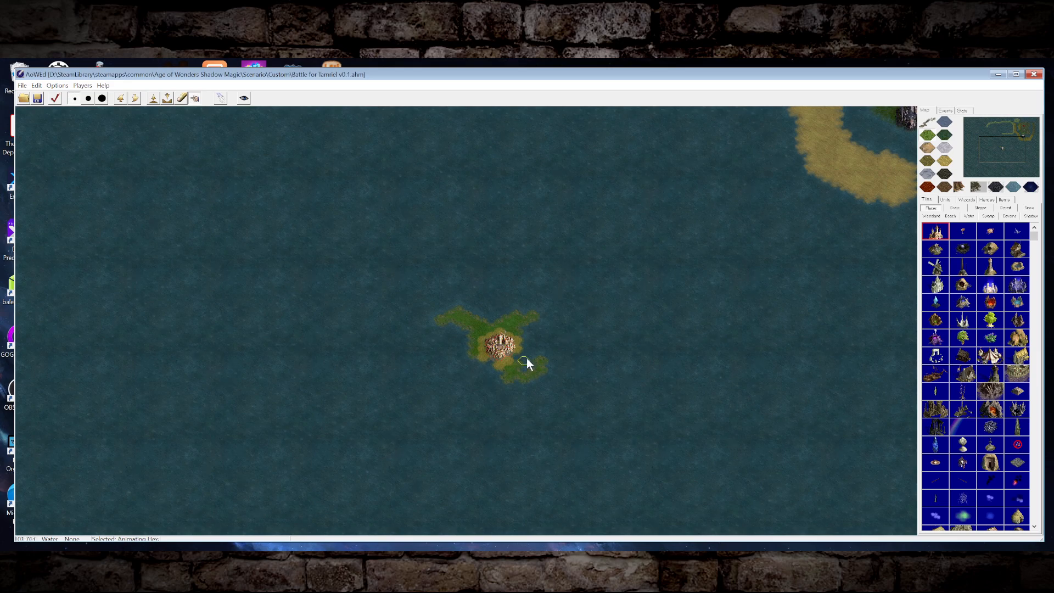
Paint narrow grass strips around the eastern and northern sides of Imperial City, leaving water between them and the island.
{"action": "left_click_drag", "start_coordinate": [1001, 153], "coordinate": [1004, 138]}
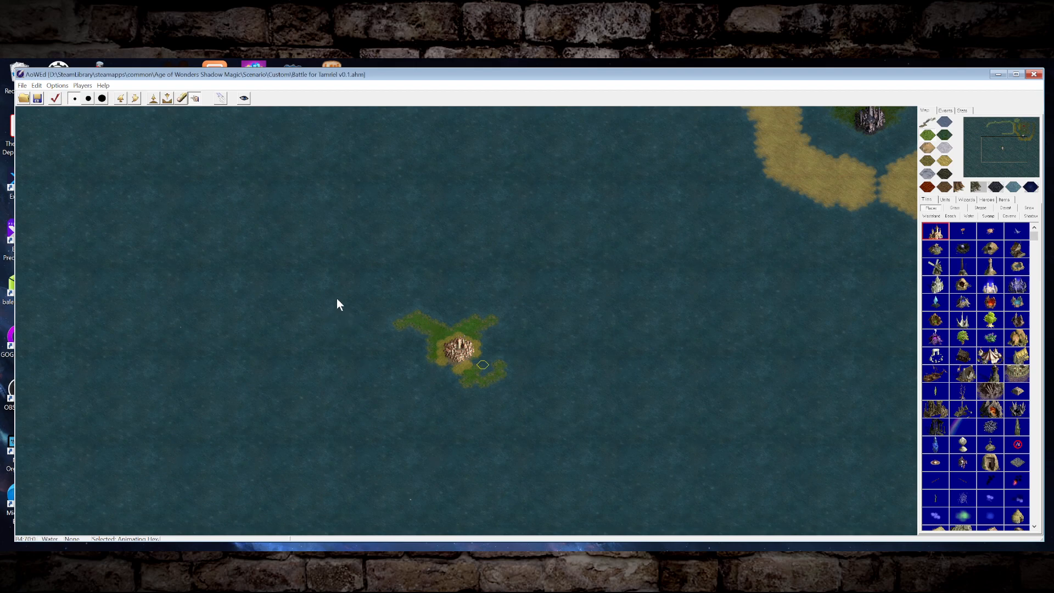
{"action": "left_click", "coordinate": [930, 135]}
{"action": "left_click", "coordinate": [509, 314]}
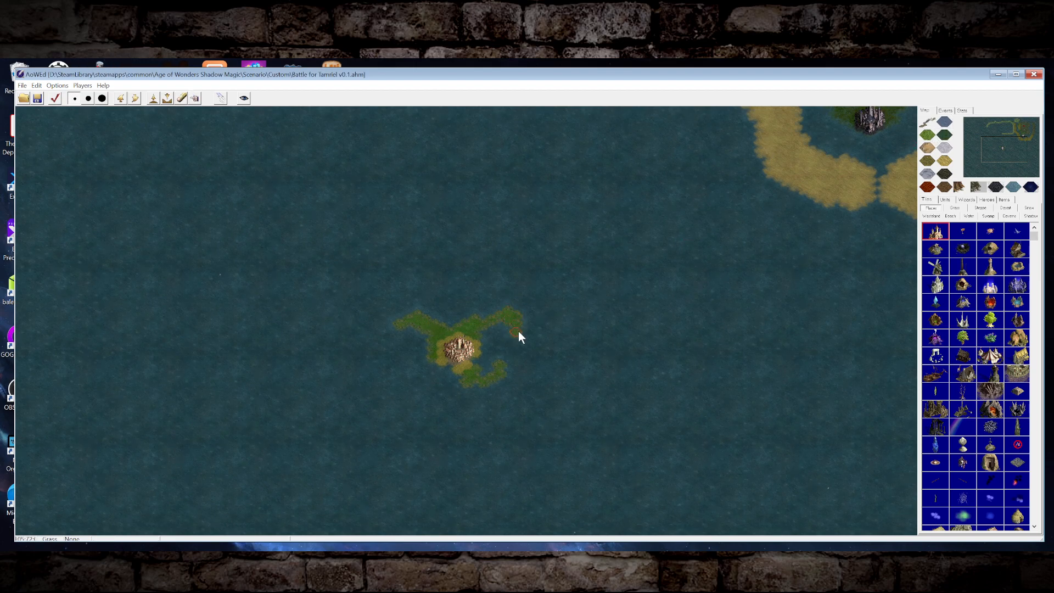
{"action": "left_click_drag", "start_coordinate": [525, 350], "coordinate": [512, 407]}
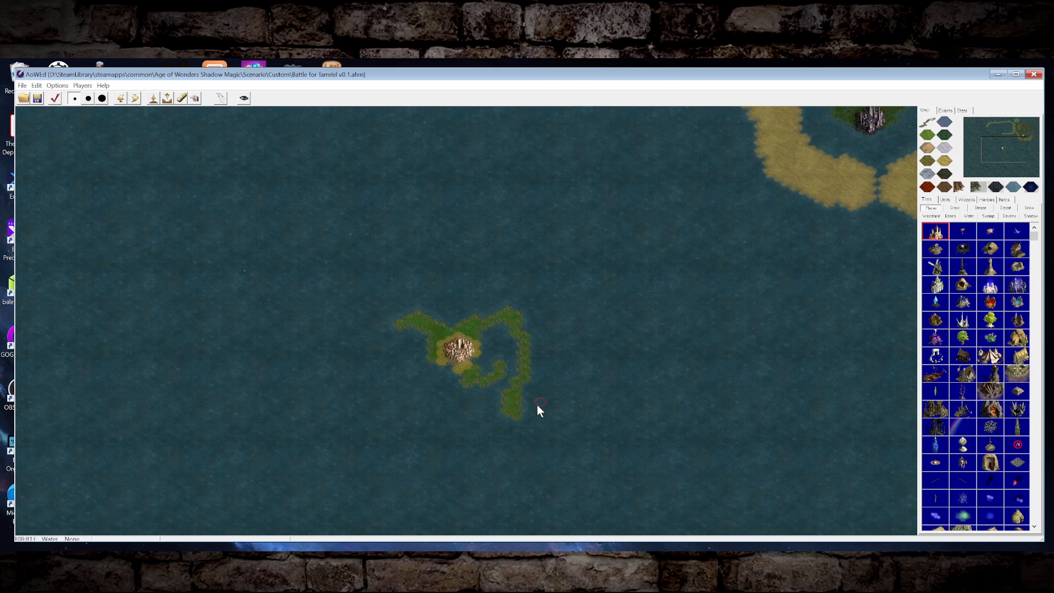
{"action": "left_click", "coordinate": [382, 311]}
{"action": "left_click", "coordinate": [377, 315]}
{"action": "left_click_drag", "start_coordinate": [413, 303], "coordinate": [477, 300]}
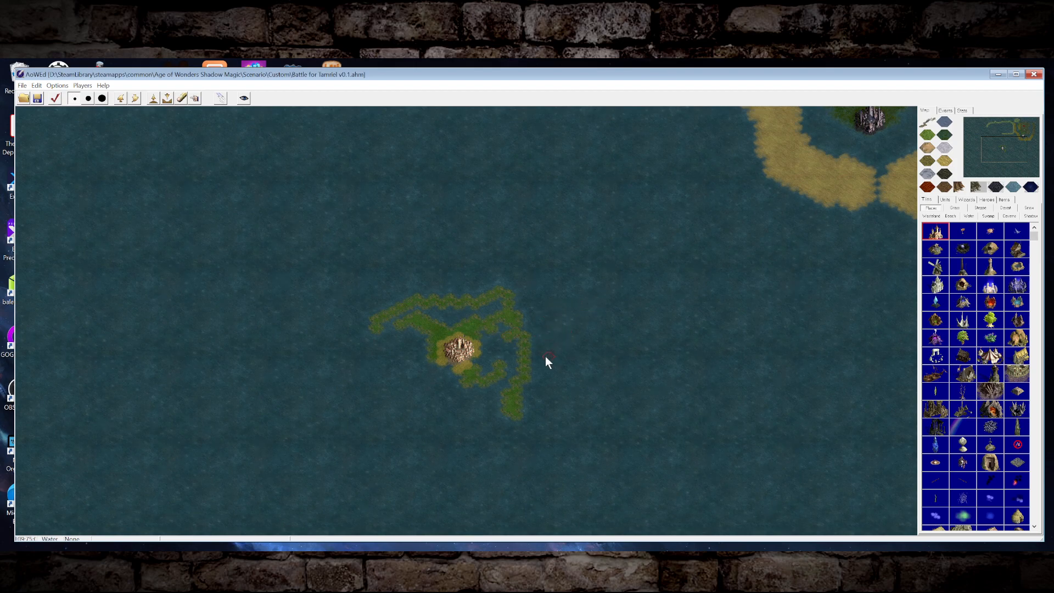
With the medium brush, thicken the grass north of Imperial City and paint a broad grass landmass to its east.
{"action": "left_click", "coordinate": [89, 99]}
{"action": "left_click_drag", "start_coordinate": [483, 286], "coordinate": [471, 284]}
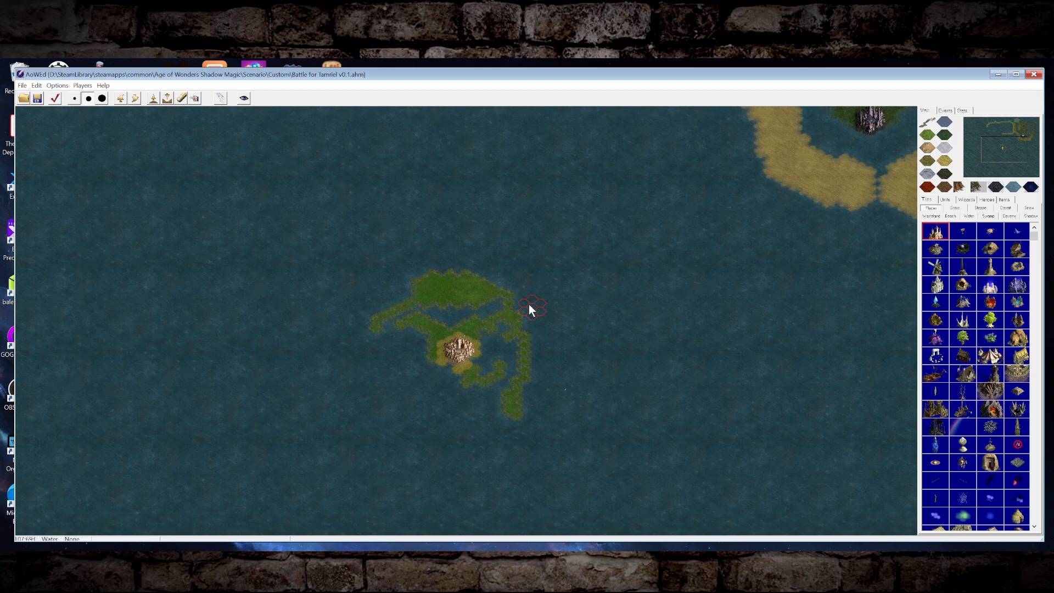
{"action": "left_click_drag", "start_coordinate": [529, 303], "coordinate": [539, 305]}
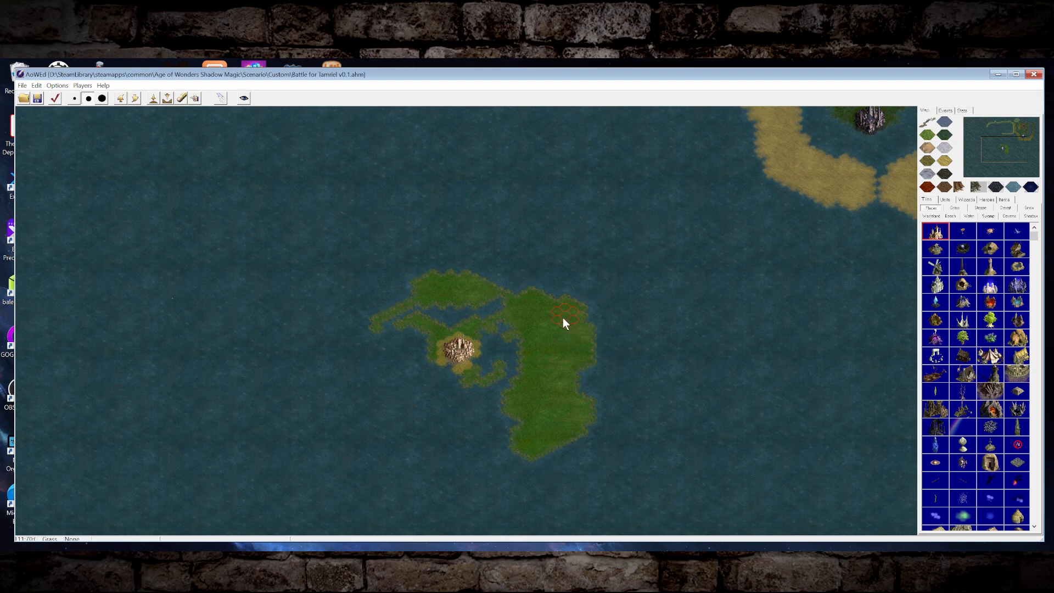
Extend the grass landmass east of Imperial City northeast to the steppe coast and fill out its southeastern side.
{"action": "mouse_move", "coordinate": [645, 256]}
{"action": "left_mouse_down"}
{"action": "mouse_move", "coordinate": [744, 199]}
{"action": "mouse_move", "coordinate": [702, 256]}
{"action": "left_mouse_up"}
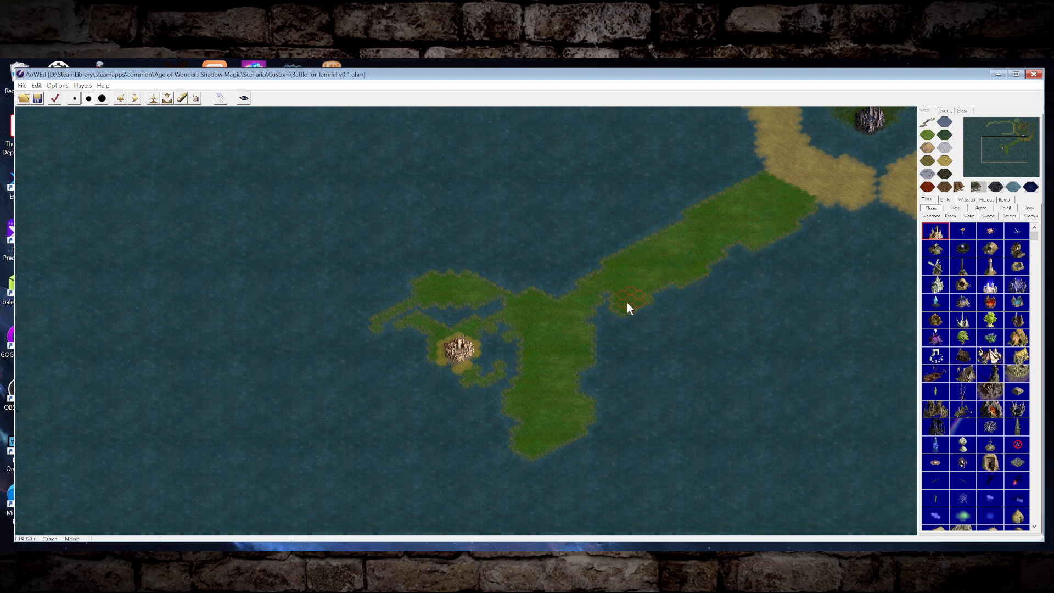
{"action": "mouse_move", "coordinate": [597, 416]}
{"action": "left_mouse_down"}
{"action": "mouse_move", "coordinate": [631, 388]}
{"action": "mouse_move", "coordinate": [600, 372]}
{"action": "mouse_move", "coordinate": [643, 336]}
{"action": "left_mouse_up"}
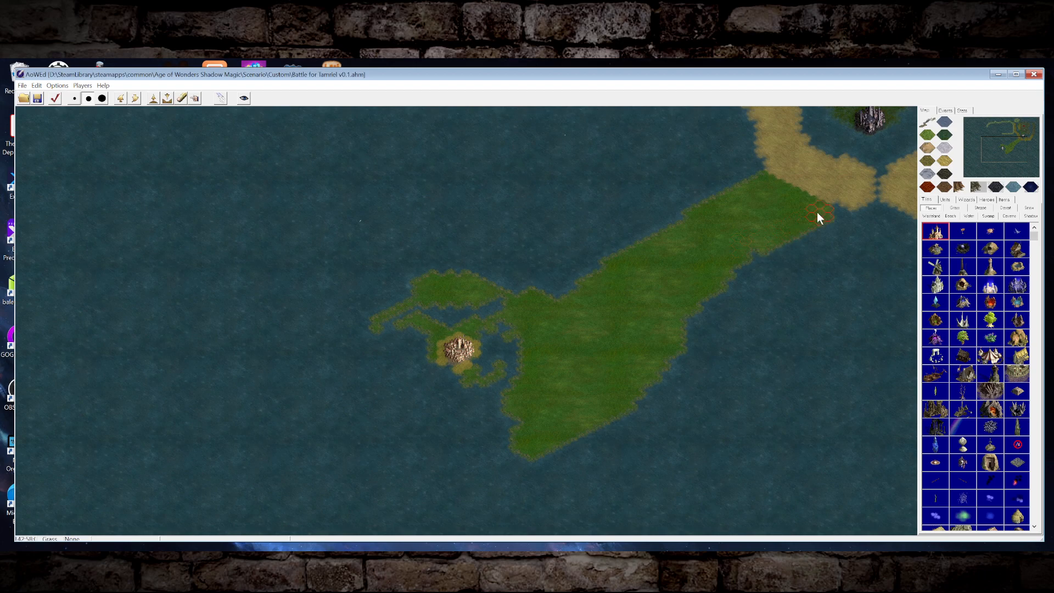
{"action": "left_click_drag", "start_coordinate": [831, 219], "coordinate": [761, 264]}
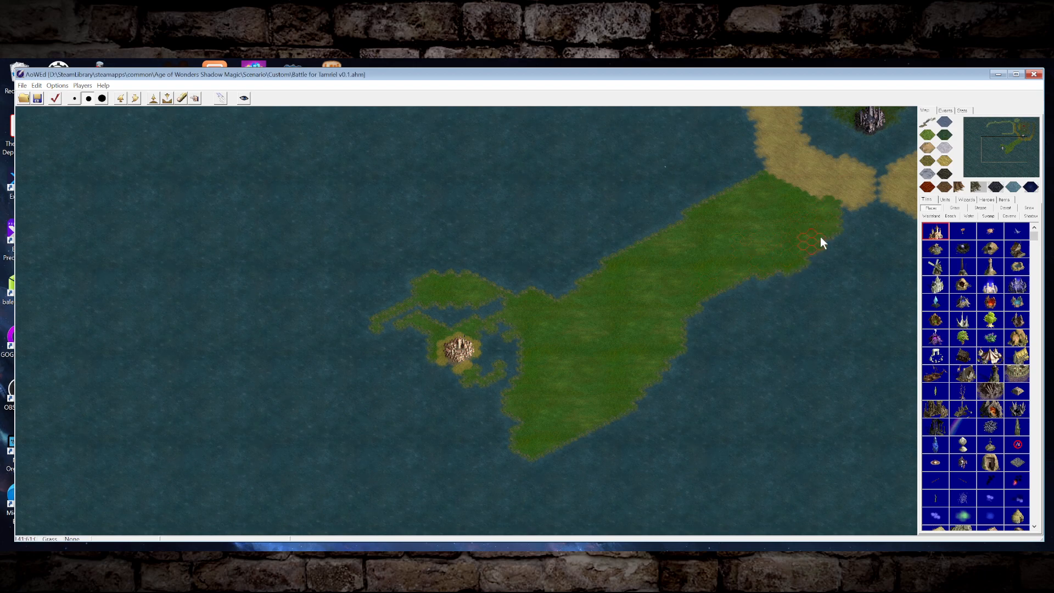
{"action": "left_click_drag", "start_coordinate": [838, 218], "coordinate": [718, 310]}
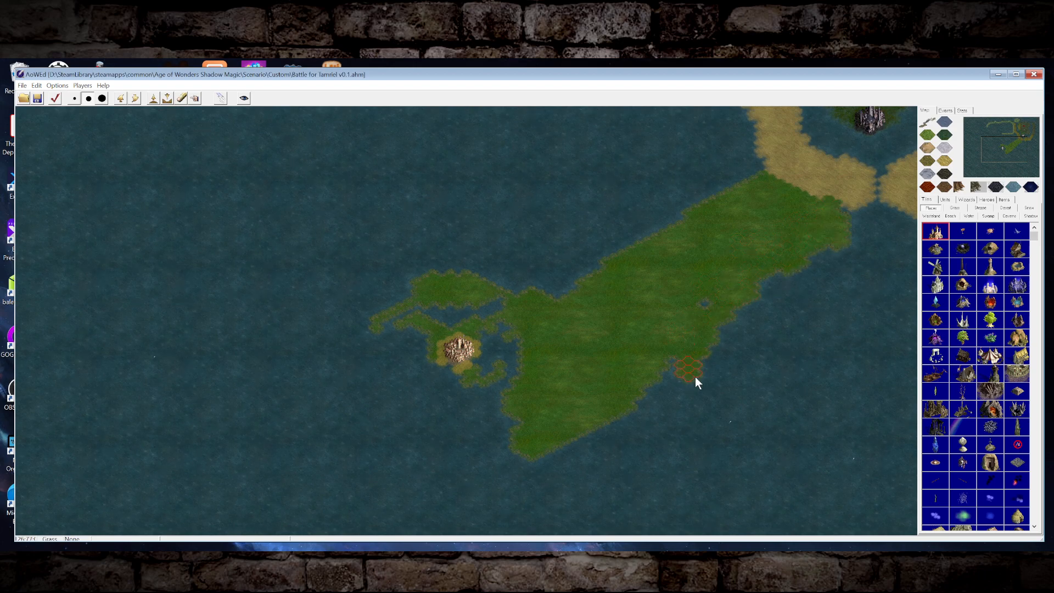
{"action": "left_click_drag", "start_coordinate": [694, 373], "coordinate": [641, 401]}
{"action": "left_click_drag", "start_coordinate": [552, 452], "coordinate": [648, 414]}
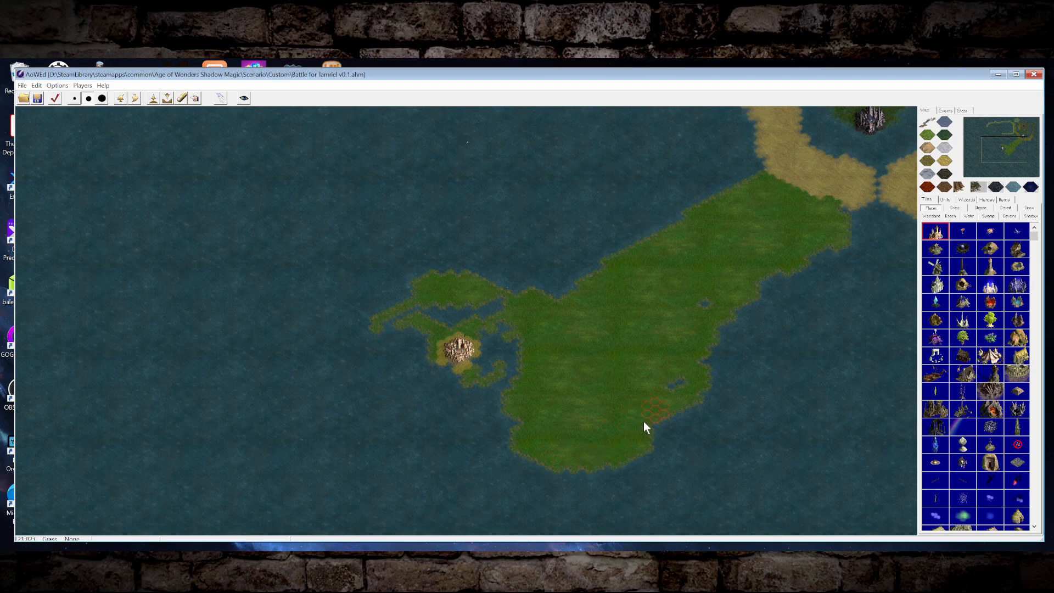
Thicken the grass north of Imperial City and round off its western end.
{"action": "mouse_move", "coordinate": [1011, 147]}
{"action": "left_mouse_down"}
{"action": "mouse_move", "coordinate": [1019, 118]}
{"action": "mouse_move", "coordinate": [1002, 142]}
{"action": "left_mouse_up"}
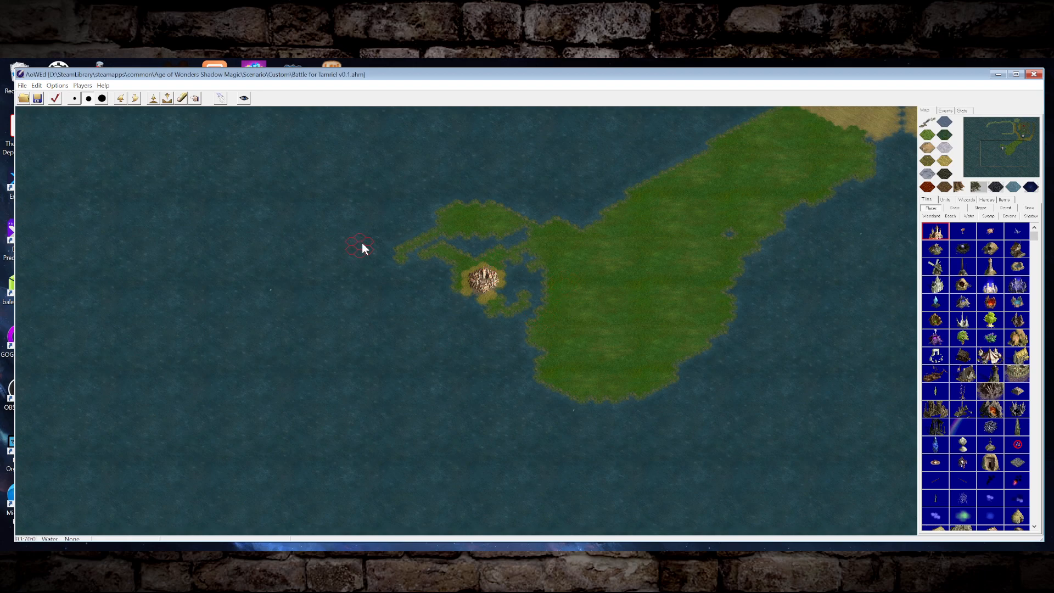
{"action": "left_click", "coordinate": [421, 225]}
{"action": "left_click_drag", "start_coordinate": [460, 202], "coordinate": [499, 203]}
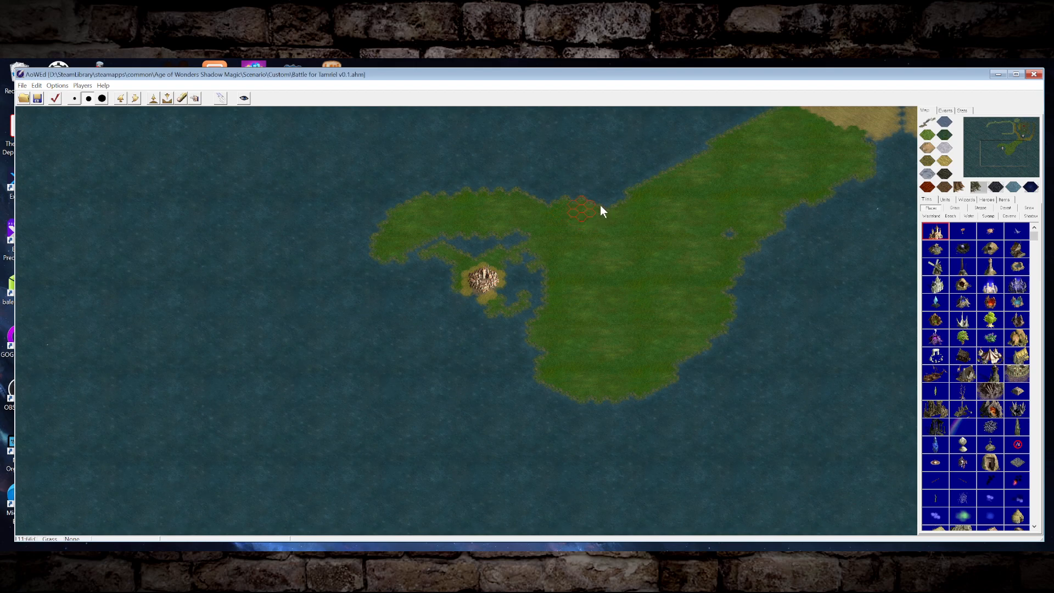
Fill the water between the grassland, the steppe coast and the snow strip with grass, switching to the large brush.
{"action": "mouse_move", "coordinate": [1004, 154]}
{"action": "left_mouse_down"}
{"action": "mouse_move", "coordinate": [995, 130]}
{"action": "mouse_move", "coordinate": [1001, 142]}
{"action": "left_mouse_up"}
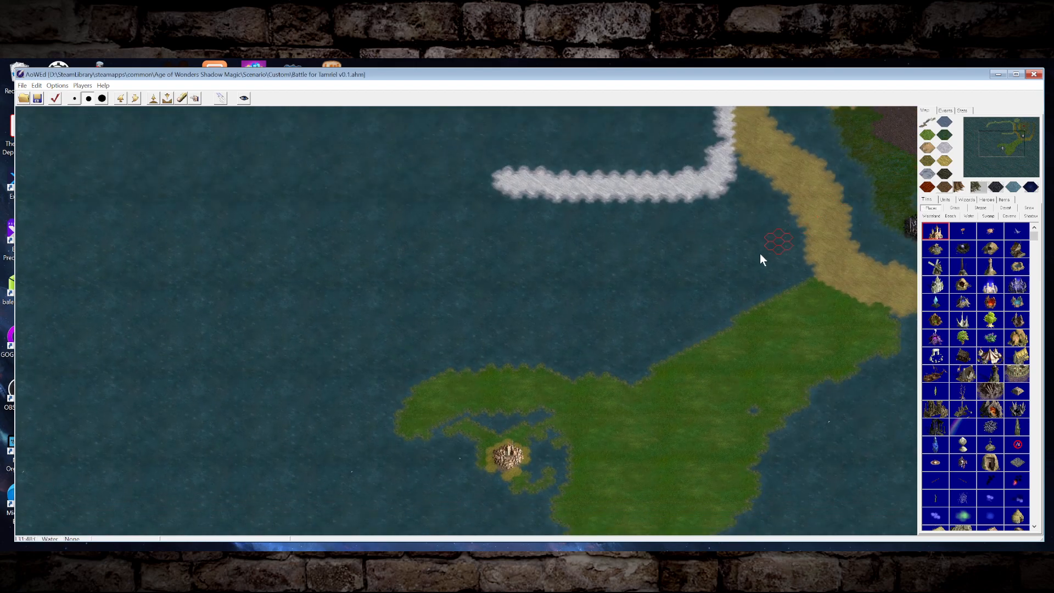
{"action": "left_click_drag", "start_coordinate": [771, 245], "coordinate": [763, 293]}
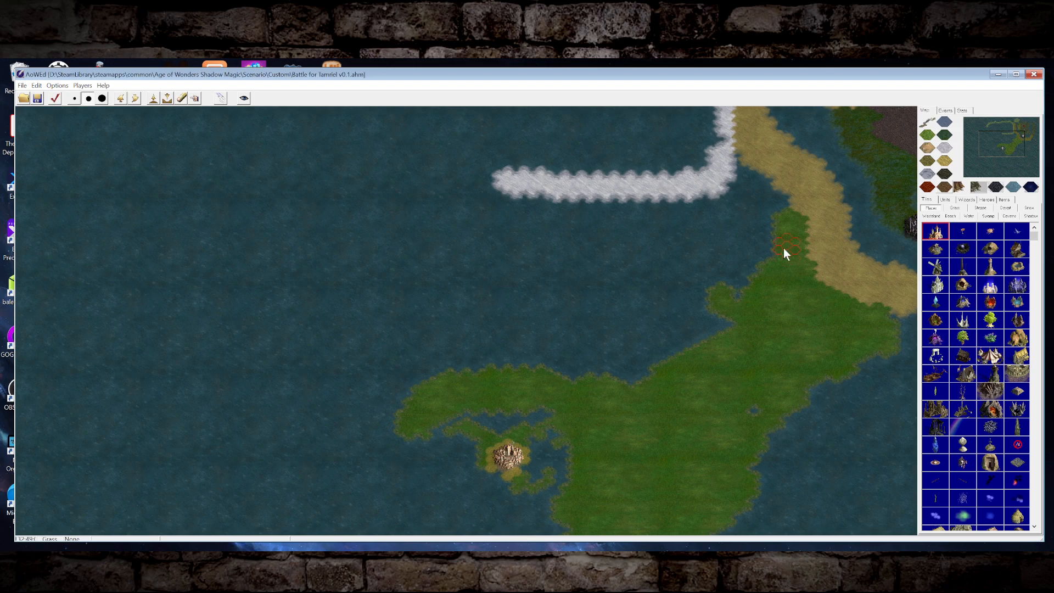
{"action": "left_click", "coordinate": [102, 99]}
{"action": "mouse_move", "coordinate": [710, 314]}
{"action": "left_mouse_down"}
{"action": "mouse_move", "coordinate": [640, 356]}
{"action": "mouse_move", "coordinate": [484, 371]}
{"action": "mouse_move", "coordinate": [735, 284]}
{"action": "left_mouse_up"}
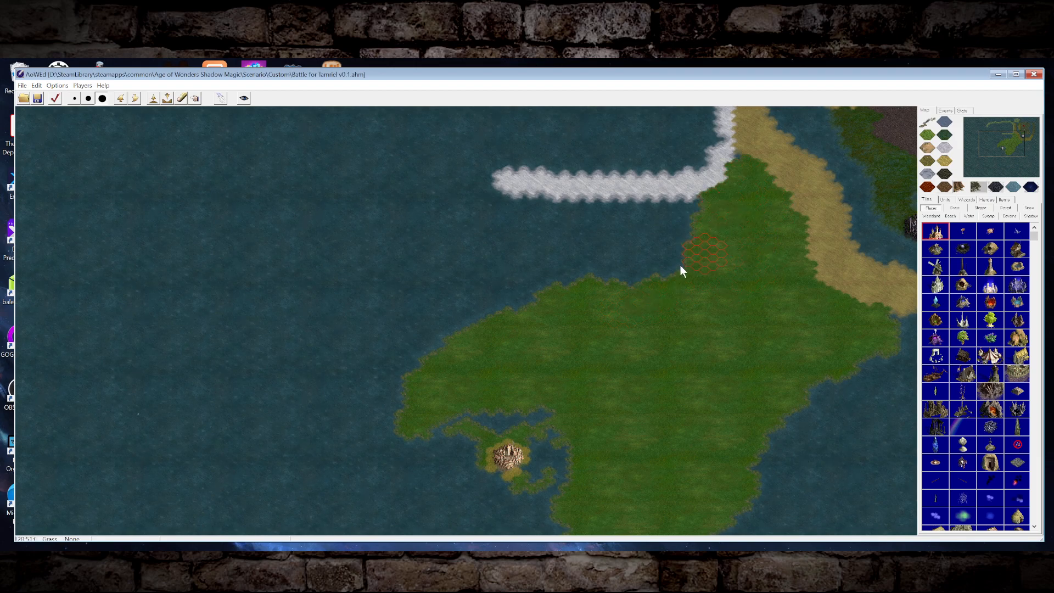
{"action": "left_click_drag", "start_coordinate": [668, 224], "coordinate": [649, 229]}
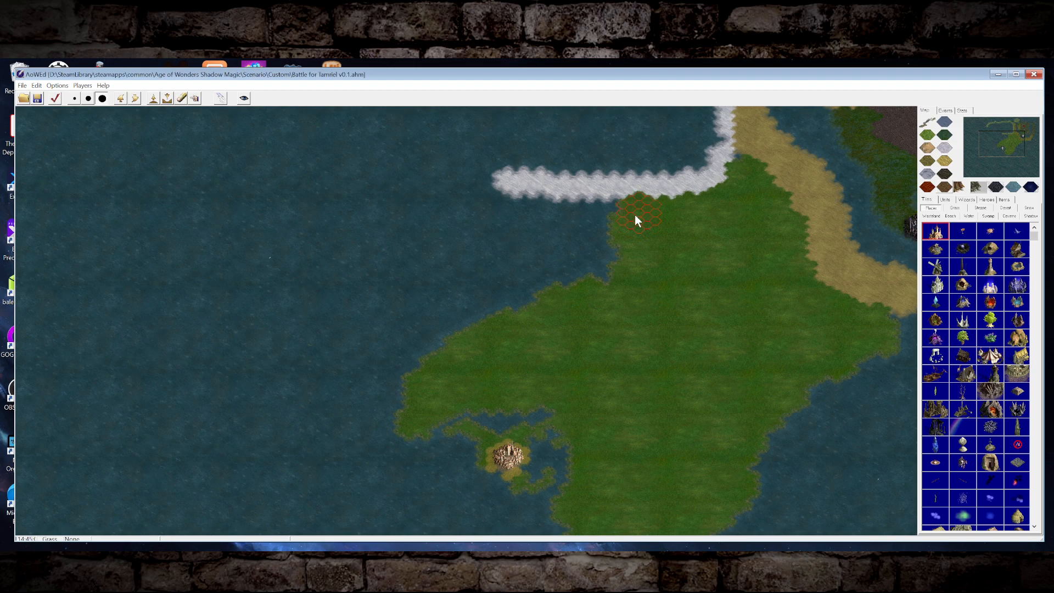
Extend the grassland west below the snow strip and down to the coast northwest of Imperial City.
{"action": "mouse_move", "coordinate": [538, 221]}
{"action": "left_mouse_down"}
{"action": "mouse_move", "coordinate": [530, 252]}
{"action": "mouse_move", "coordinate": [539, 273]}
{"action": "left_mouse_up"}
{"action": "mouse_move", "coordinate": [419, 368]}
{"action": "left_mouse_down"}
{"action": "mouse_move", "coordinate": [398, 390]}
{"action": "mouse_move", "coordinate": [479, 259]}
{"action": "left_mouse_up"}
{"action": "mouse_move", "coordinate": [484, 204]}
{"action": "left_mouse_down"}
{"action": "mouse_move", "coordinate": [404, 322]}
{"action": "mouse_move", "coordinate": [447, 233]}
{"action": "mouse_move", "coordinate": [363, 319]}
{"action": "left_mouse_up"}
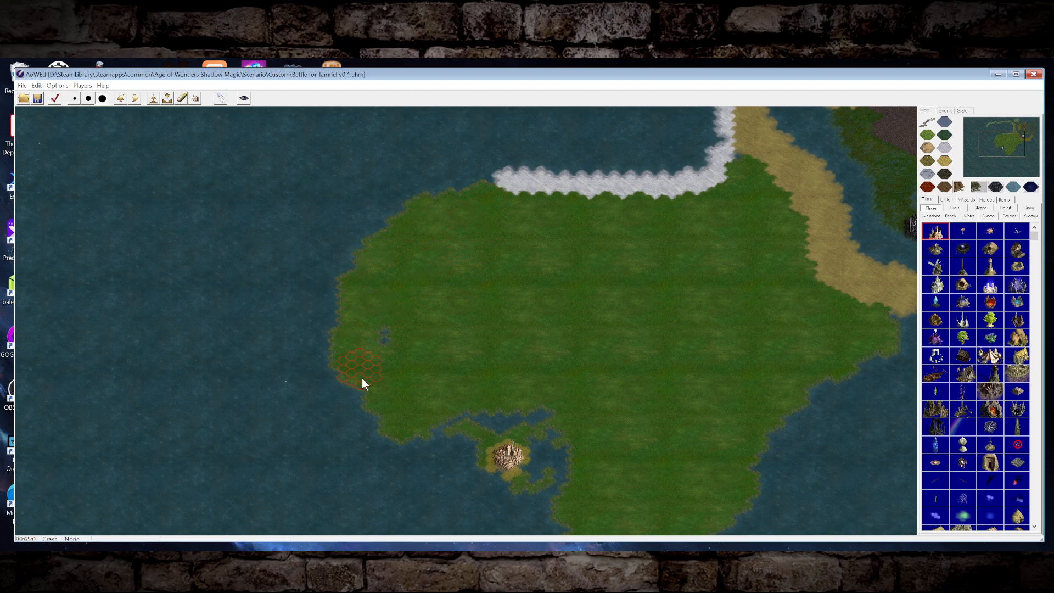
{"action": "left_click_drag", "start_coordinate": [336, 382], "coordinate": [337, 291]}
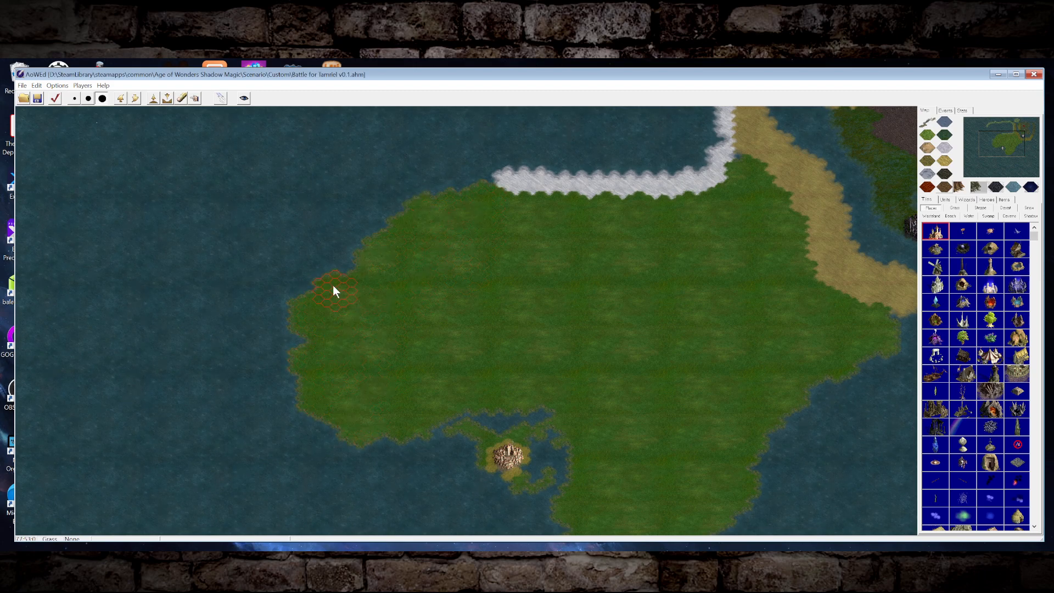
{"action": "mouse_move", "coordinate": [370, 245]}
{"action": "left_mouse_down"}
{"action": "mouse_move", "coordinate": [453, 205]}
{"action": "mouse_move", "coordinate": [280, 264]}
{"action": "mouse_move", "coordinate": [286, 359]}
{"action": "left_mouse_up"}
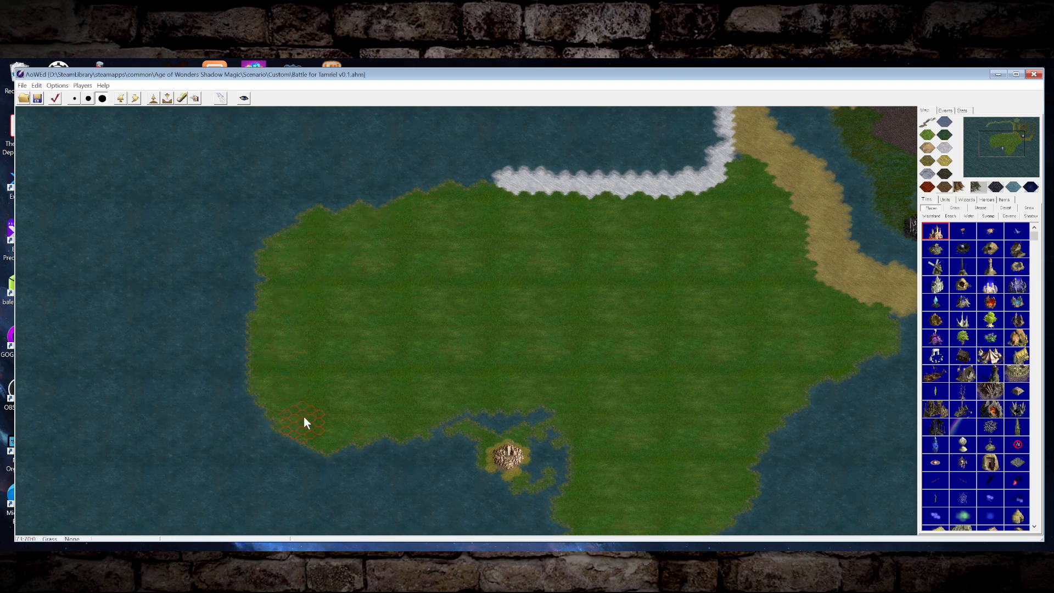
With the medium brush, widen the steppe along the grassland's eastern edge and extend it south as a broad peninsula.
{"action": "left_click_drag", "start_coordinate": [1012, 176], "coordinate": [1006, 134]}
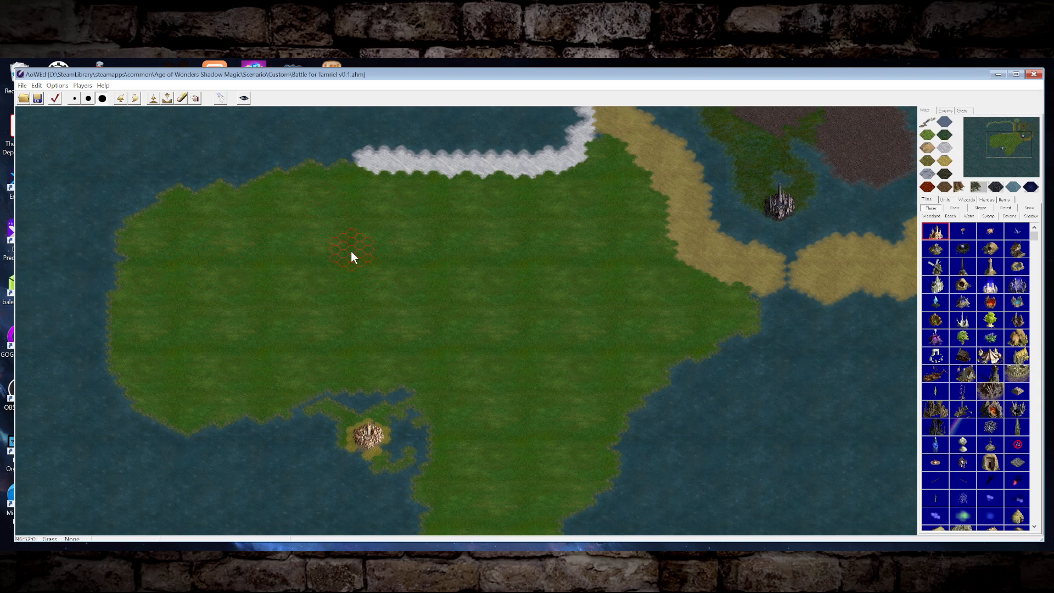
{"action": "mouse_move", "coordinate": [1010, 140]}
{"action": "left_mouse_down"}
{"action": "mouse_move", "coordinate": [1001, 122]}
{"action": "mouse_move", "coordinate": [1019, 130]}
{"action": "mouse_move", "coordinate": [997, 134]}
{"action": "mouse_move", "coordinate": [1015, 121]}
{"action": "mouse_move", "coordinate": [976, 123]}
{"action": "mouse_move", "coordinate": [1007, 123]}
{"action": "mouse_move", "coordinate": [1004, 135]}
{"action": "left_mouse_up"}
{"action": "left_click_drag", "start_coordinate": [996, 147], "coordinate": [1015, 130]}
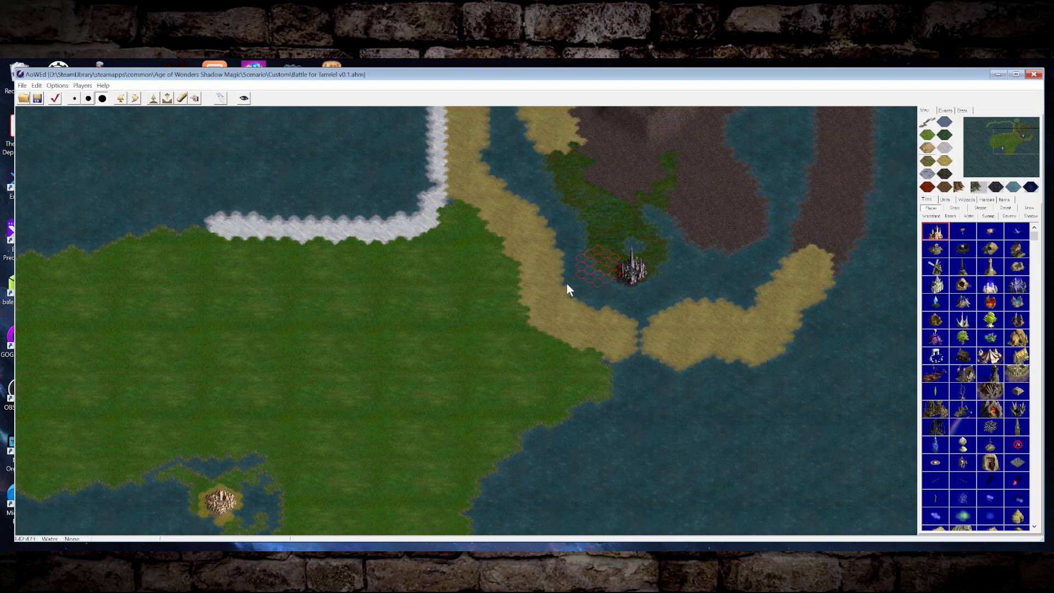
{"action": "left_click", "coordinate": [88, 98]}
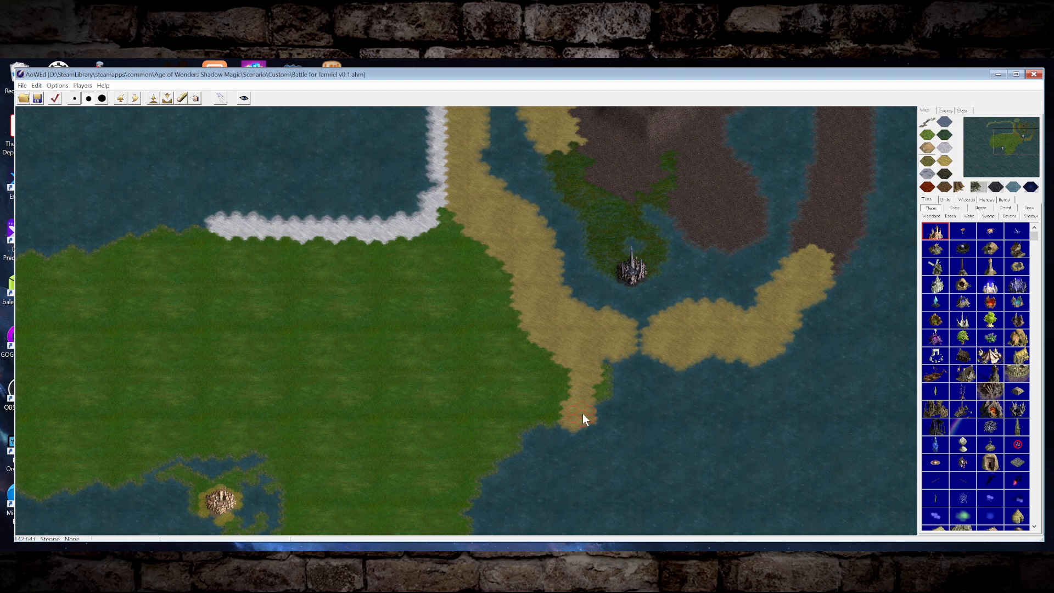
{"action": "mouse_move", "coordinate": [583, 436]}
{"action": "left_mouse_down"}
{"action": "mouse_move", "coordinate": [585, 475]}
{"action": "mouse_move", "coordinate": [595, 450]}
{"action": "left_mouse_up"}
{"action": "left_click_drag", "start_coordinate": [607, 373], "coordinate": [597, 498]}
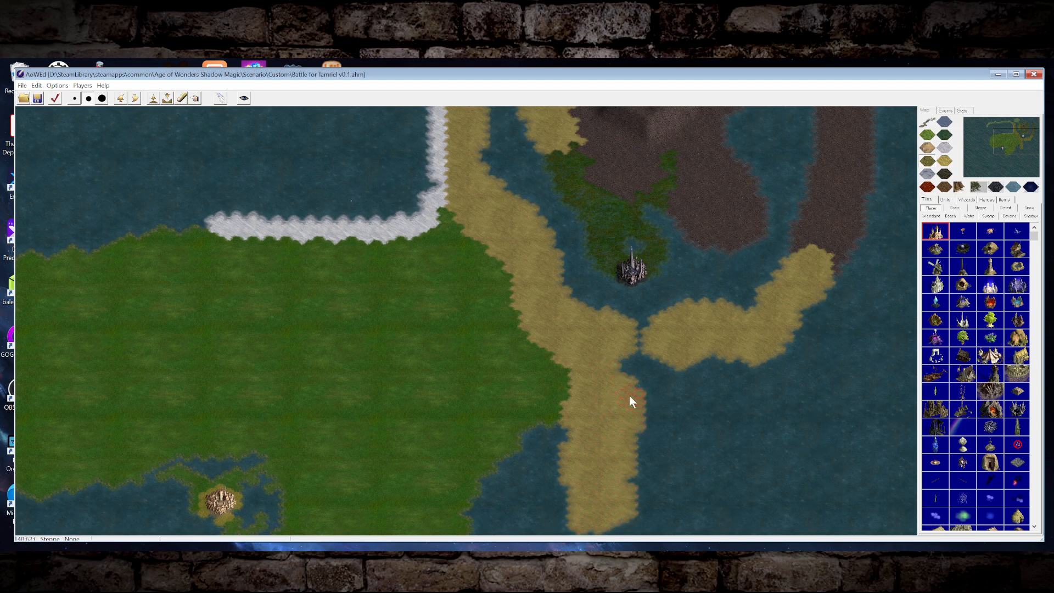
{"action": "left_click", "coordinate": [634, 418]}
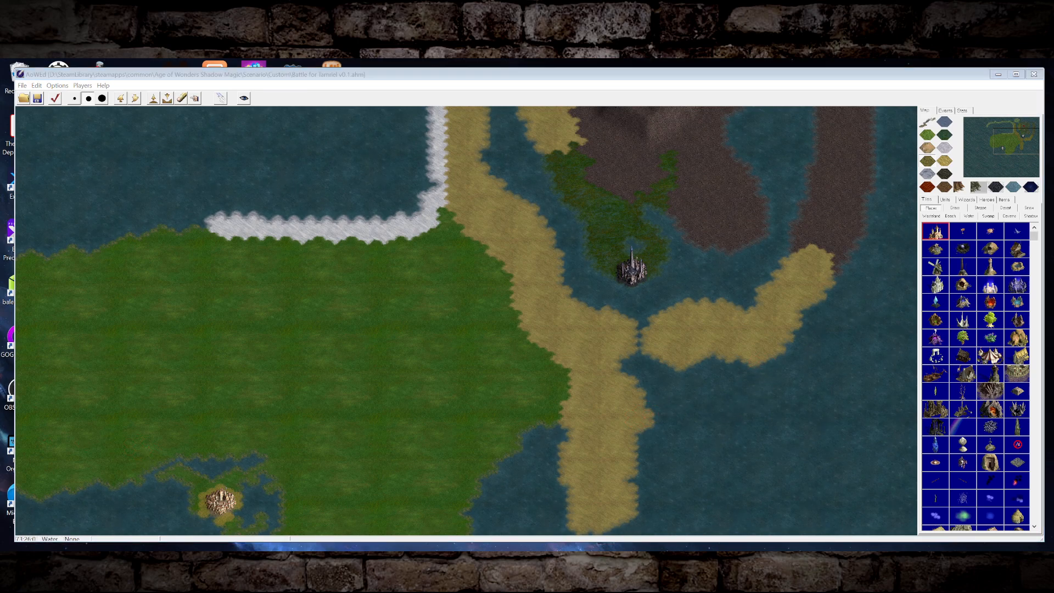
Enlarge the eastern steppe landmass southward with two points reaching south and southeast.
{"action": "left_click", "coordinate": [1012, 151]}
{"action": "left_click_drag", "start_coordinate": [1012, 152], "coordinate": [1016, 135]}
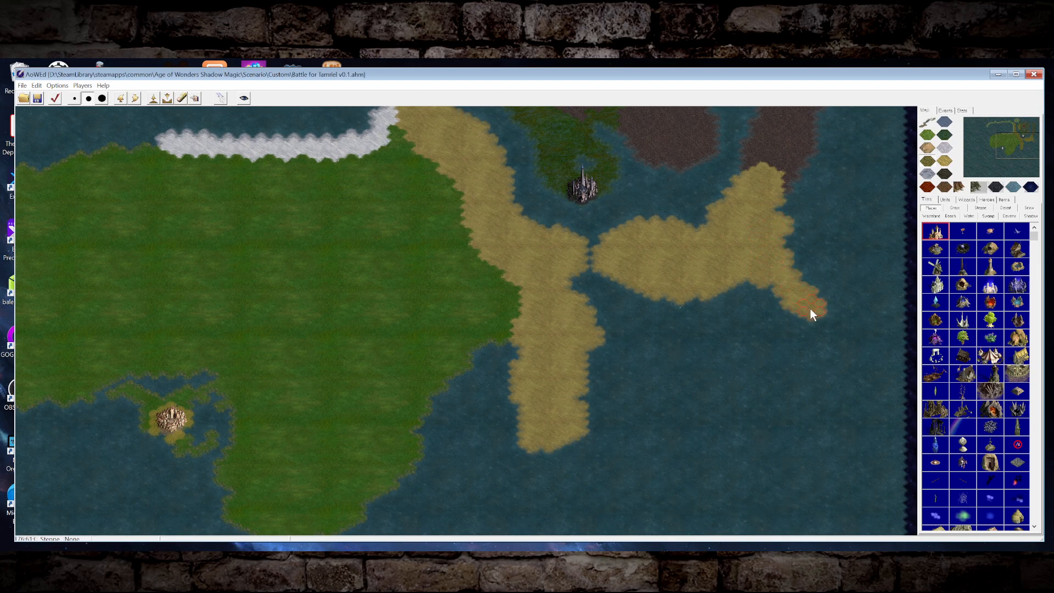
{"action": "left_click", "coordinate": [788, 314]}
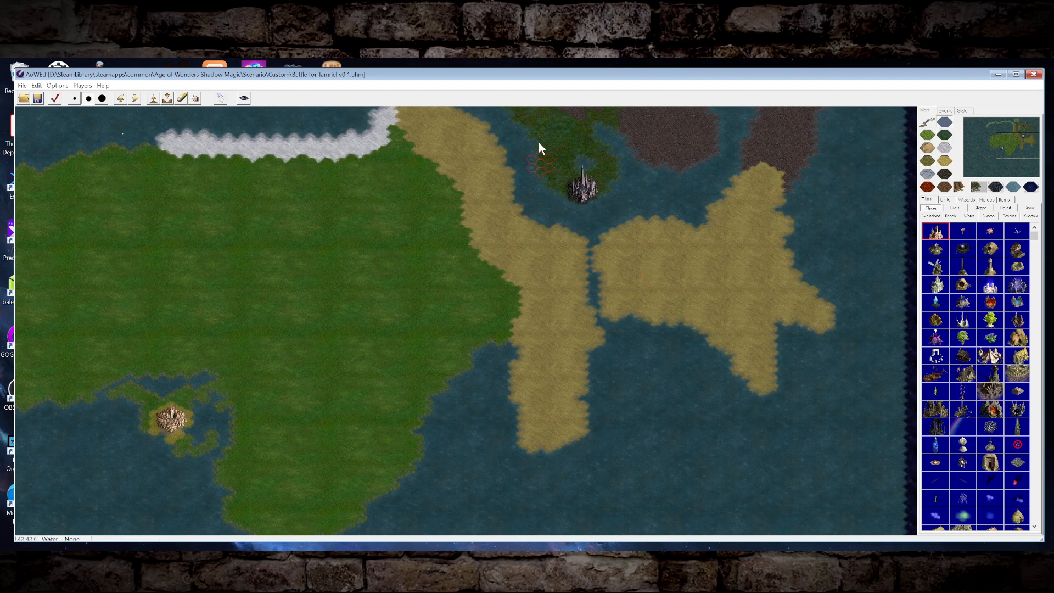
With the small brush, shape a narrow water channel between the two steppe landmasses and a thin steppe strip joining them in the south.
{"action": "left_click", "coordinate": [74, 99]}
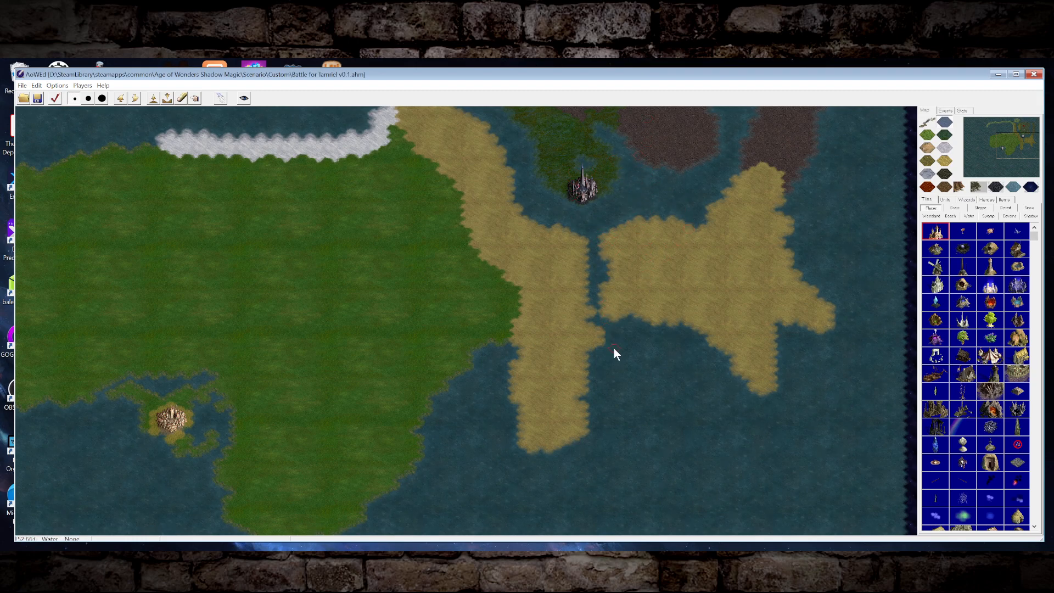
{"action": "left_click", "coordinate": [575, 322]}
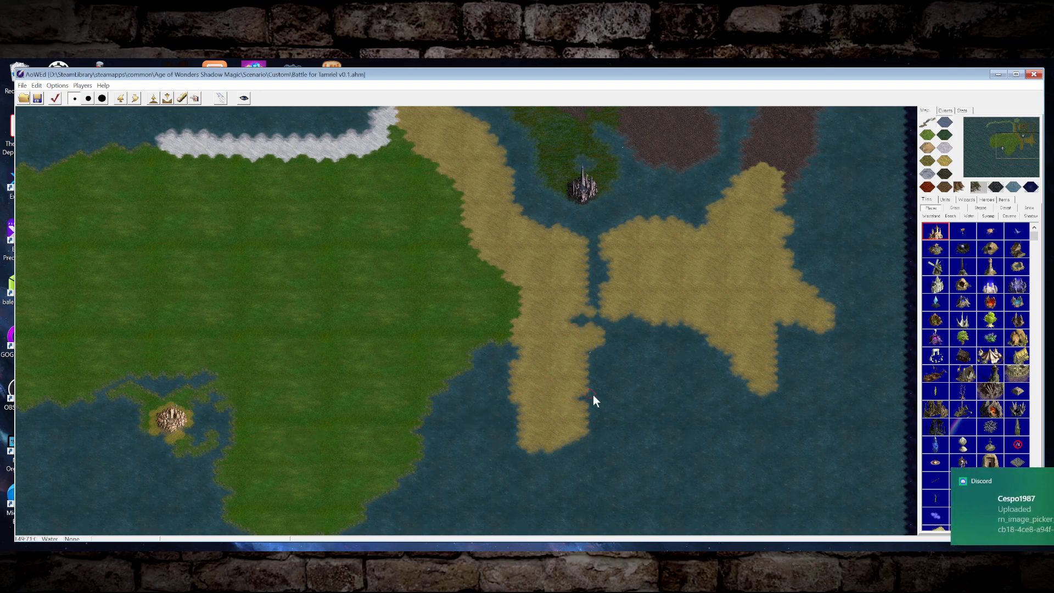
{"action": "left_click", "coordinate": [582, 369]}
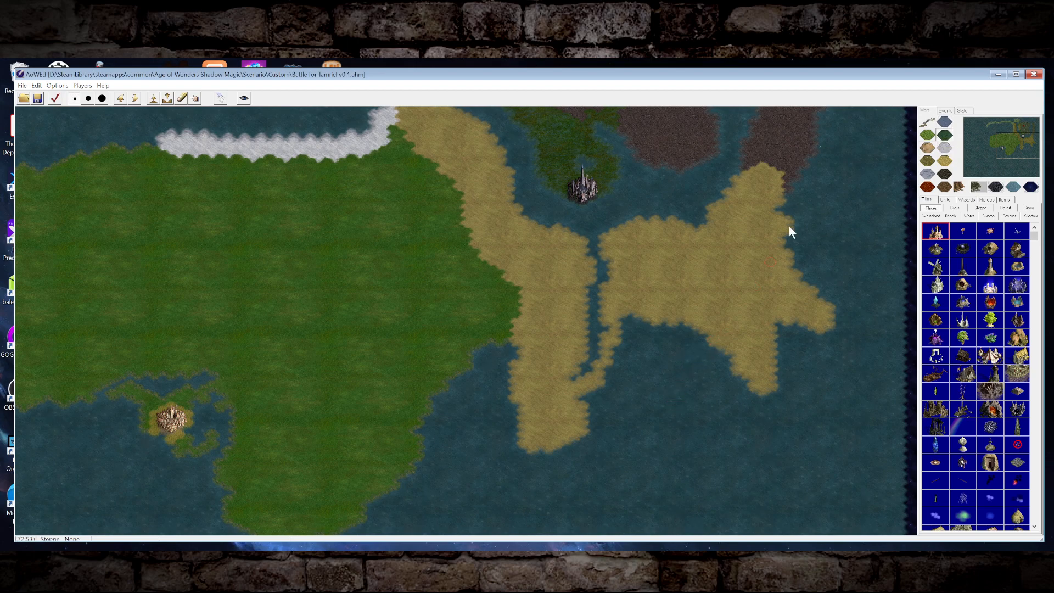
With the medium brush, paint a broad swamp area along the southern side of the eastern steppe landmass.
{"action": "left_click", "coordinate": [88, 98]}
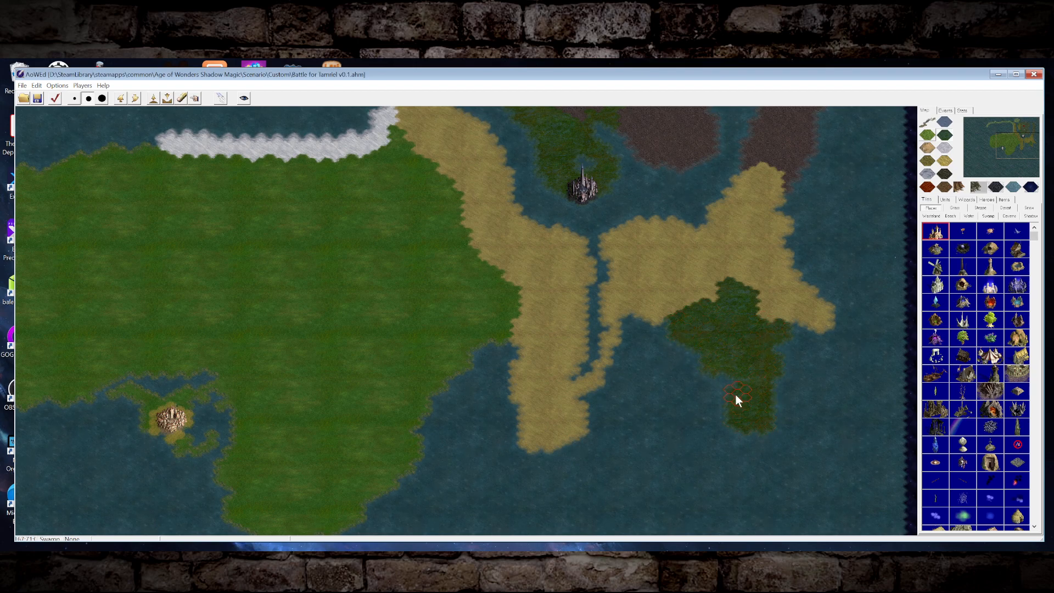
{"action": "left_click_drag", "start_coordinate": [710, 401], "coordinate": [684, 362]}
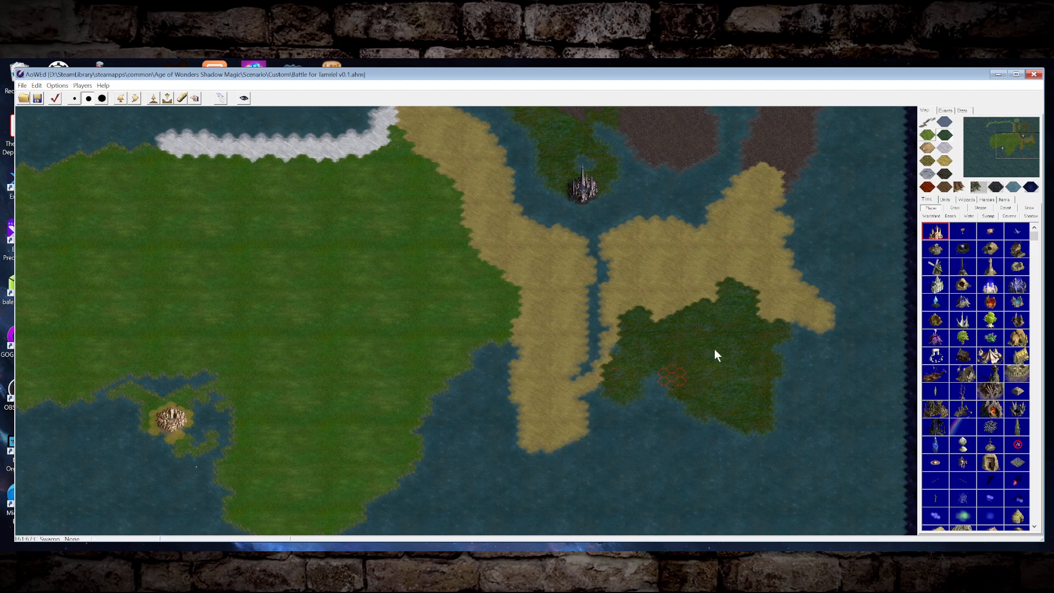
Paint a long winding swamp strip through the southeastern sea, running north up to the swamp below the eastern steppe.
{"action": "mouse_move", "coordinate": [1017, 150]}
{"action": "left_mouse_down"}
{"action": "mouse_move", "coordinate": [1023, 139]}
{"action": "mouse_move", "coordinate": [1021, 190]}
{"action": "mouse_move", "coordinate": [1019, 122]}
{"action": "mouse_move", "coordinate": [1022, 146]}
{"action": "left_mouse_up"}
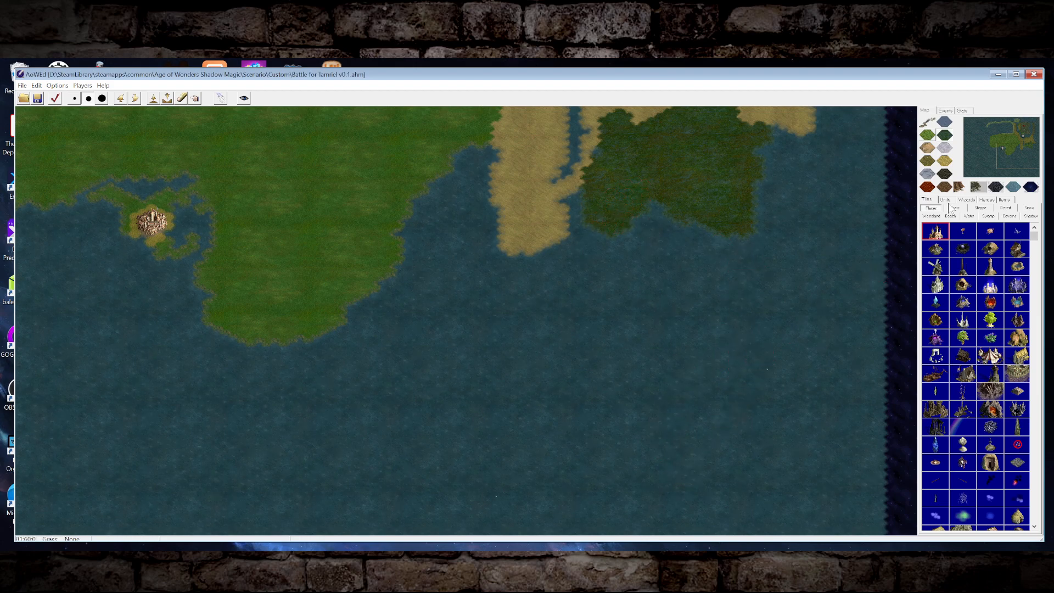
{"action": "left_click", "coordinate": [1023, 159]}
{"action": "left_click_drag", "start_coordinate": [1023, 159], "coordinate": [1023, 158]}
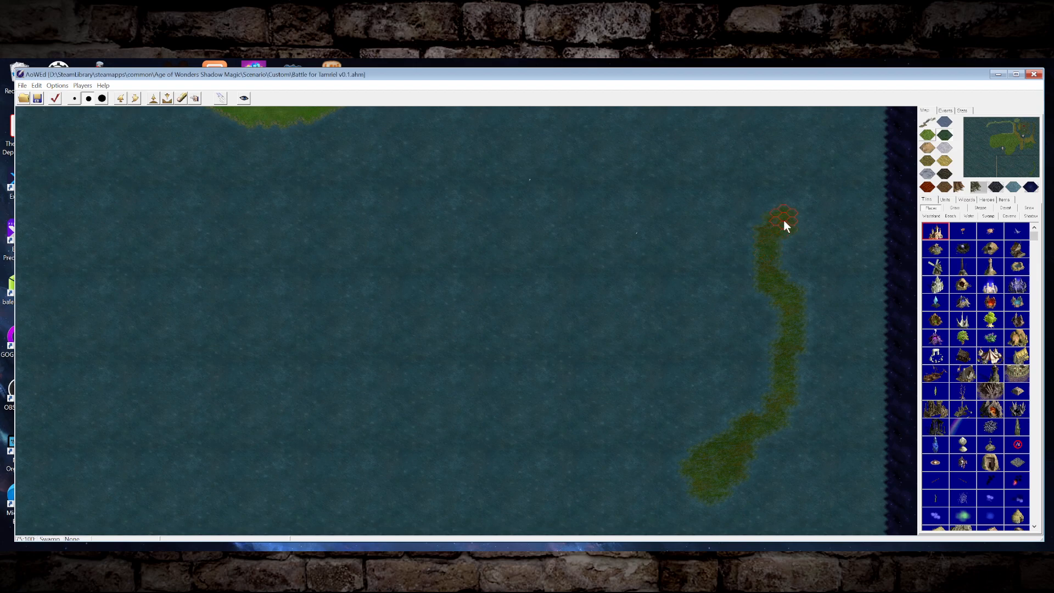
{"action": "left_click_drag", "start_coordinate": [1021, 132], "coordinate": [1022, 147]}
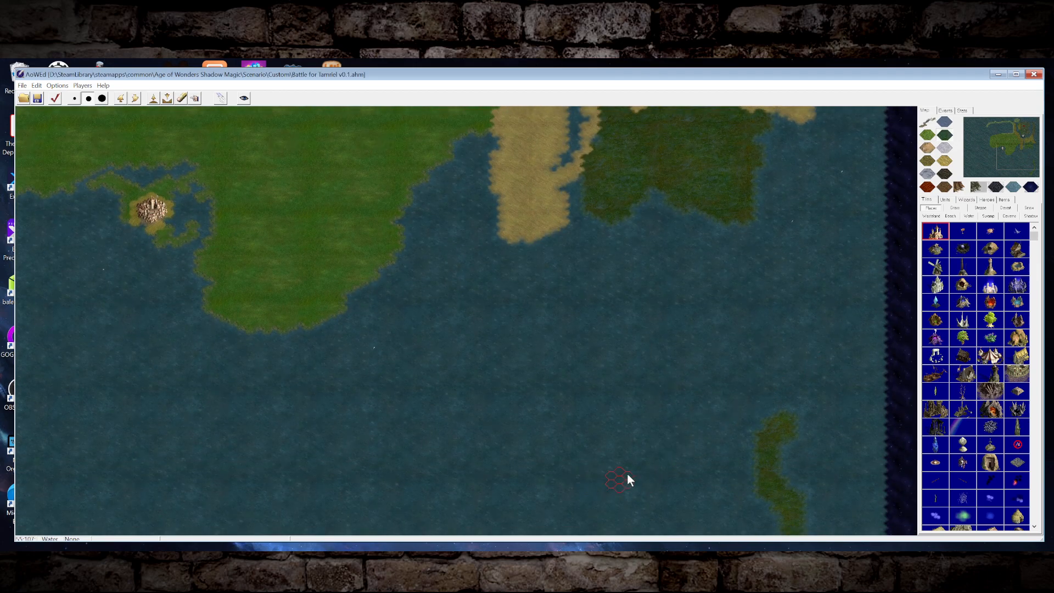
{"action": "left_click_drag", "start_coordinate": [782, 418], "coordinate": [765, 394]}
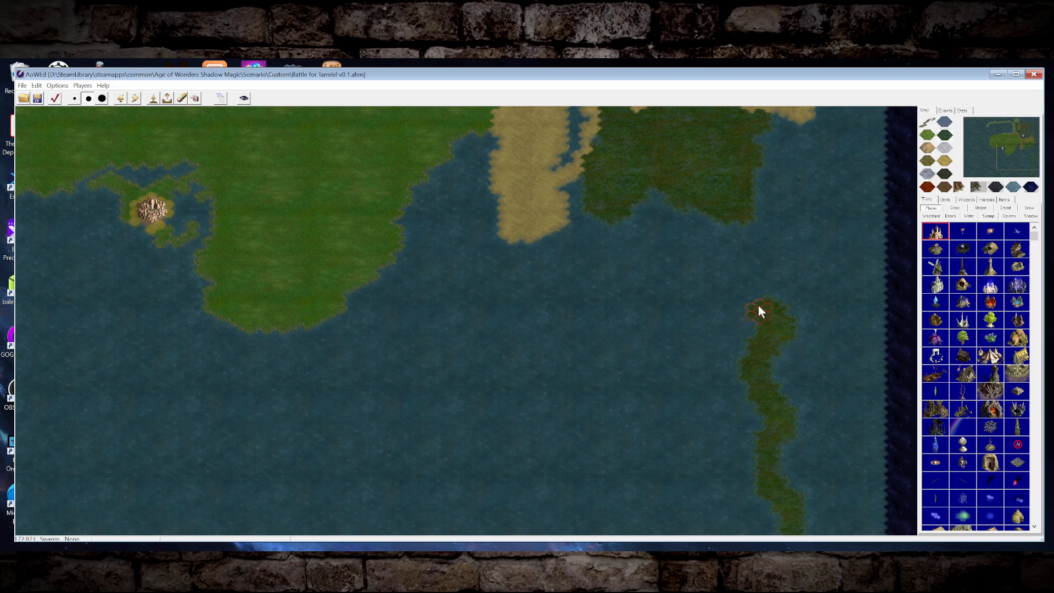
{"action": "left_click_drag", "start_coordinate": [736, 282], "coordinate": [745, 232]}
Extend the swamp south of the dark city below the volcano, and cut and paste the city onto its southern tip.
{"action": "left_click_drag", "start_coordinate": [1029, 157], "coordinate": [1033, 135]}
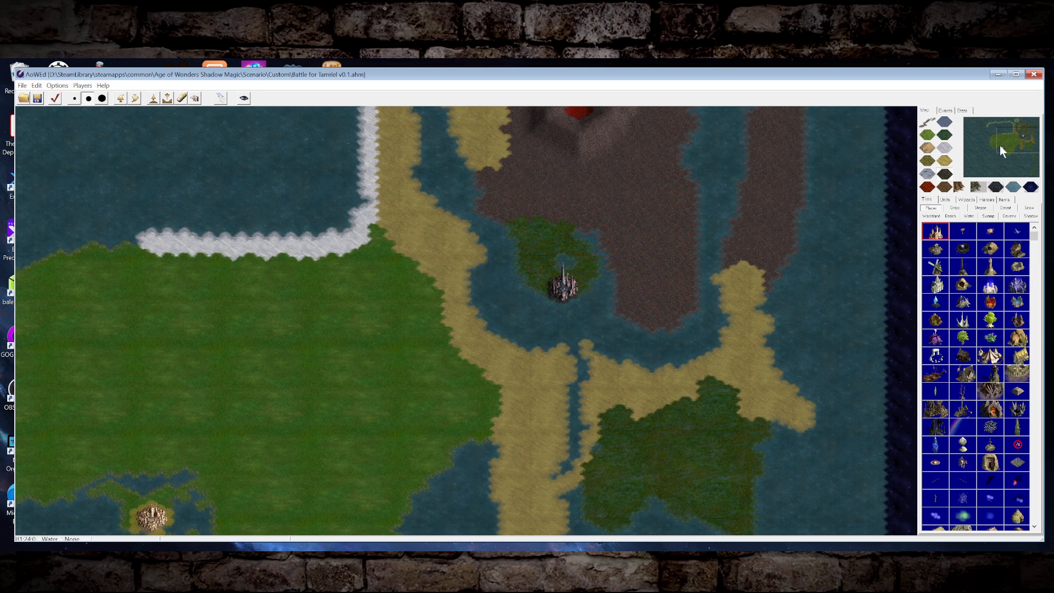
{"action": "left_click", "coordinate": [1029, 126]}
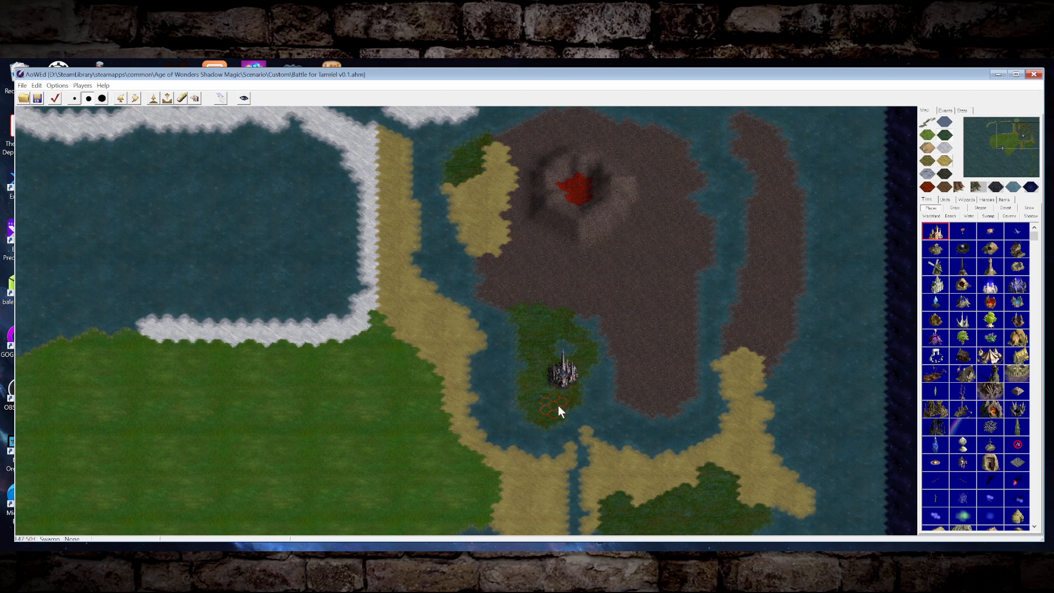
{"action": "left_click", "coordinate": [195, 98]}
{"action": "right_click", "coordinate": [564, 379]}
{"action": "left_click", "coordinate": [593, 397]}
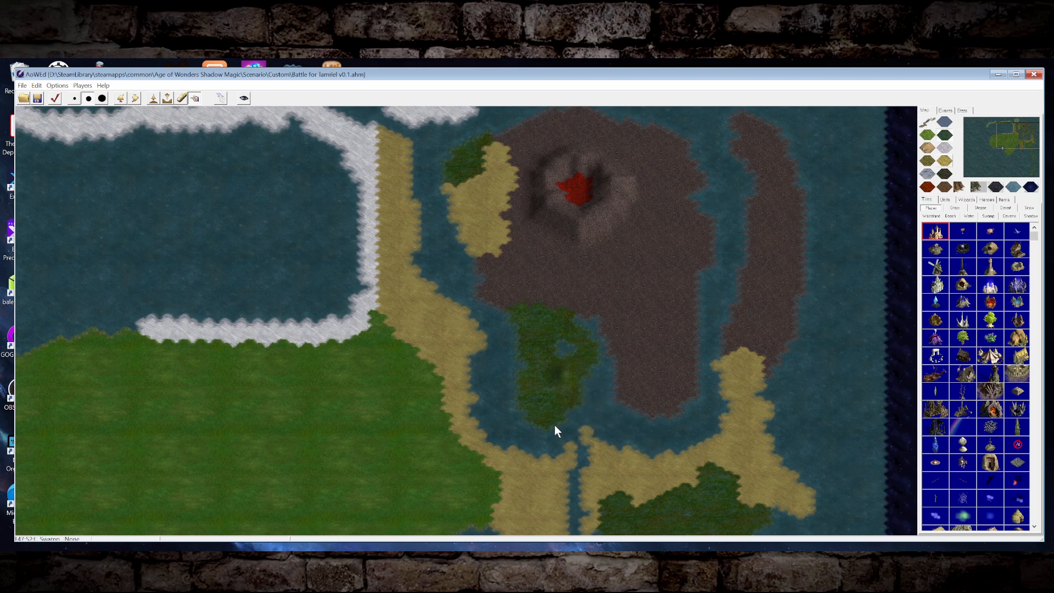
{"action": "left_click", "coordinate": [551, 424]}
{"action": "right_click", "coordinate": [555, 424]}
{"action": "left_click", "coordinate": [597, 448]}
{"action": "left_click", "coordinate": [646, 416]}
Extend the swamp northwest along the wasteland shore, and extend the steppe west of the volcano south to meet it.
{"action": "mouse_move", "coordinate": [1017, 137]}
{"action": "left_mouse_down"}
{"action": "mouse_move", "coordinate": [1018, 124]}
{"action": "mouse_move", "coordinate": [1031, 127]}
{"action": "left_mouse_up"}
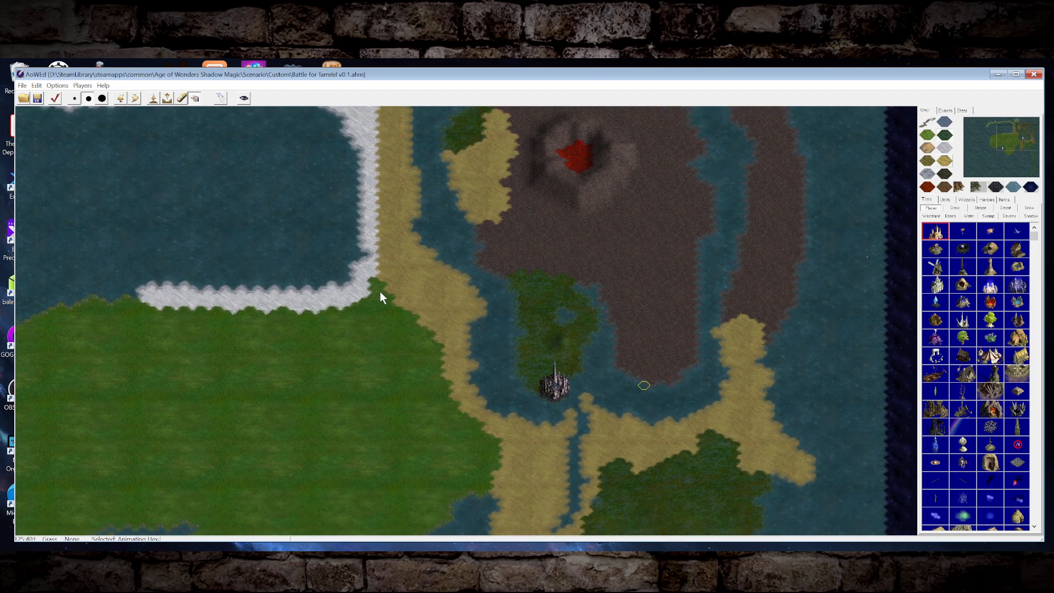
{"action": "left_click", "coordinate": [939, 177]}
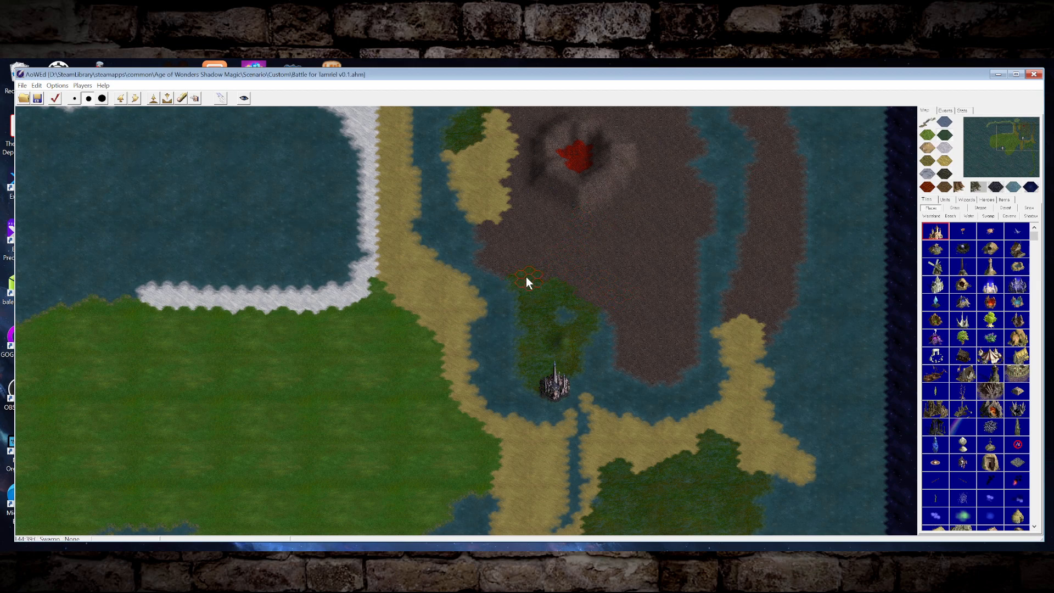
{"action": "left_click_drag", "start_coordinate": [495, 259], "coordinate": [523, 263]}
{"action": "left_click", "coordinate": [493, 255]}
{"action": "left_click", "coordinate": [943, 163]}
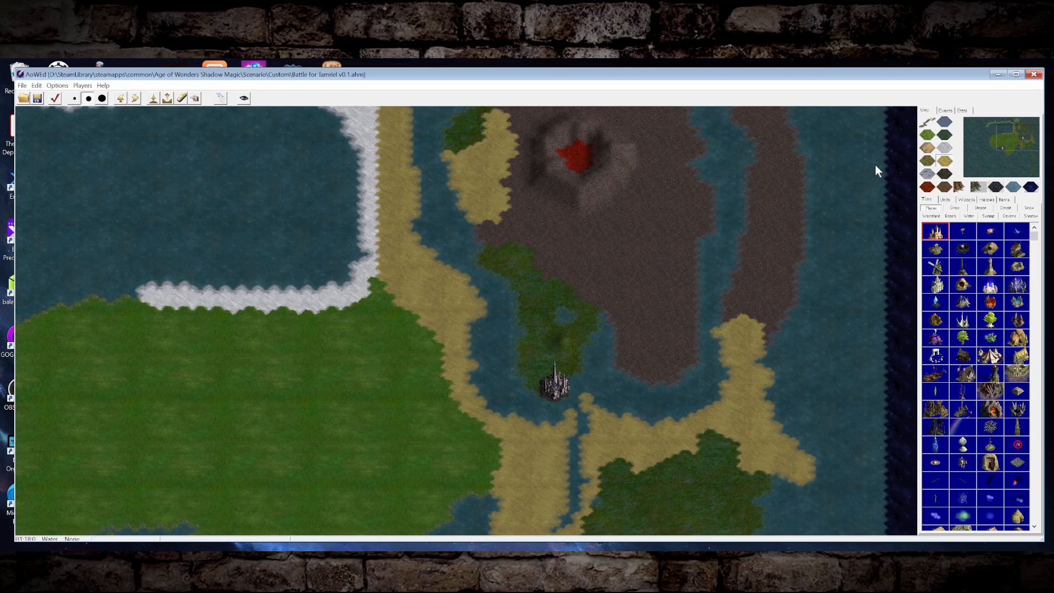
{"action": "left_click", "coordinate": [498, 224]}
{"action": "left_click", "coordinate": [524, 239]}
Add wasteland bulges along the eastern and northeastern coast of the volcano landmass and save the map.
{"action": "mouse_move", "coordinate": [1016, 140]}
{"action": "left_mouse_down"}
{"action": "mouse_move", "coordinate": [1030, 120]}
{"action": "mouse_move", "coordinate": [1029, 129]}
{"action": "left_mouse_up"}
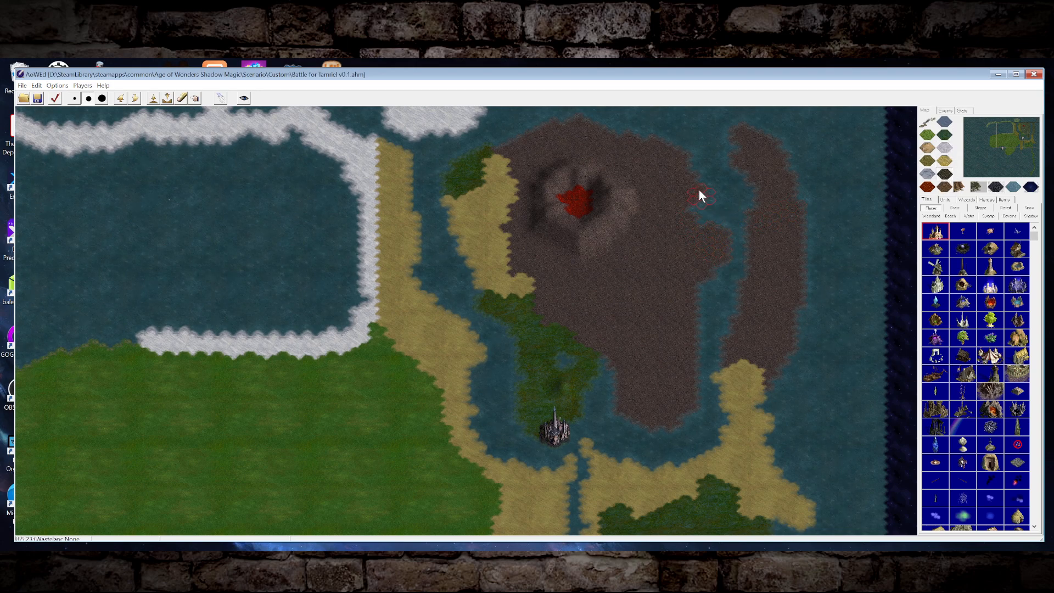
{"action": "mouse_move", "coordinate": [692, 155]}
{"action": "left_mouse_down"}
{"action": "mouse_move", "coordinate": [670, 131]}
{"action": "mouse_move", "coordinate": [647, 135]}
{"action": "left_mouse_up"}
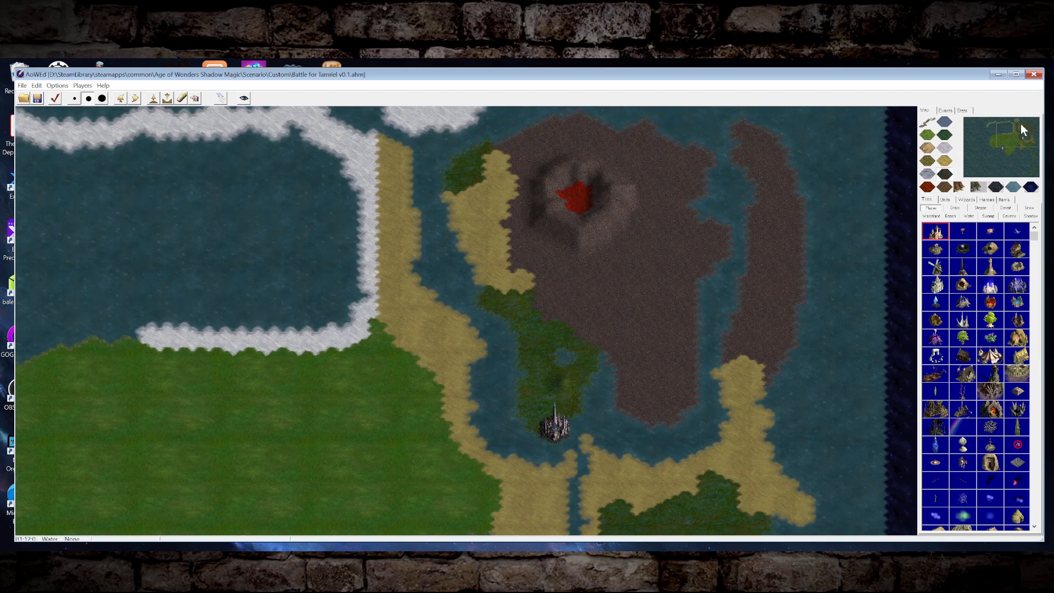
{"action": "left_click", "coordinate": [1019, 123]}
{"action": "left_click", "coordinate": [37, 100]}
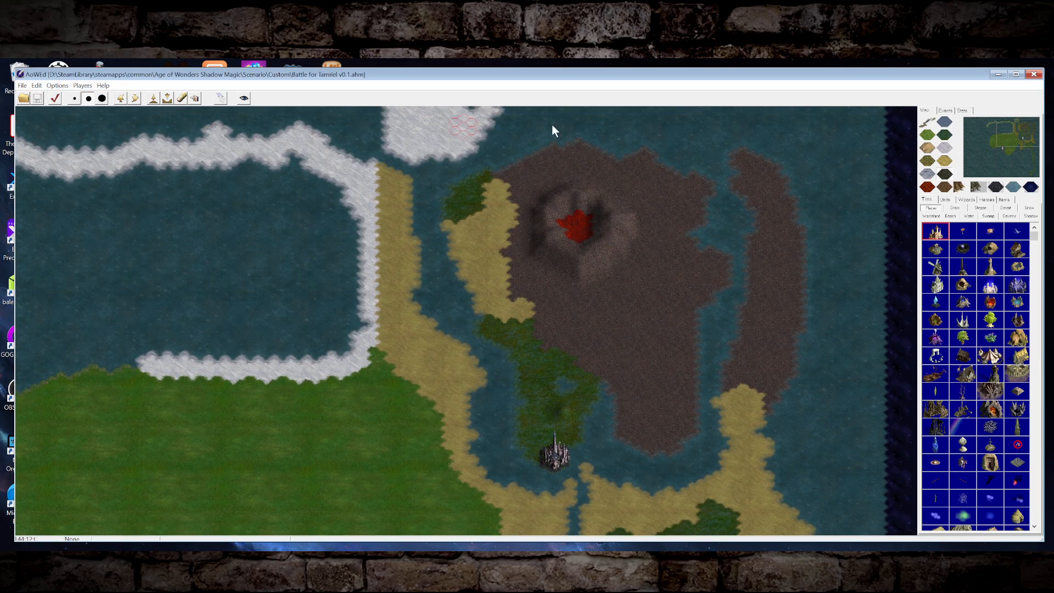
Trim the wide southwestern end off the long southeastern swamp strip by painting water over it.
{"action": "left_click_drag", "start_coordinate": [1023, 140], "coordinate": [1036, 166]}
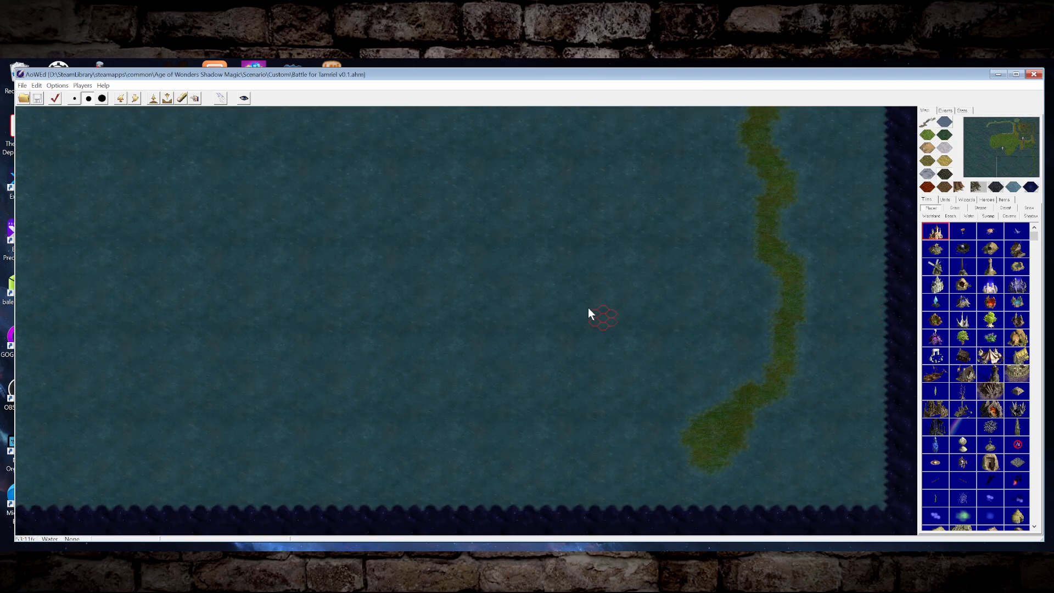
{"action": "left_click_drag", "start_coordinate": [709, 458], "coordinate": [677, 456]}
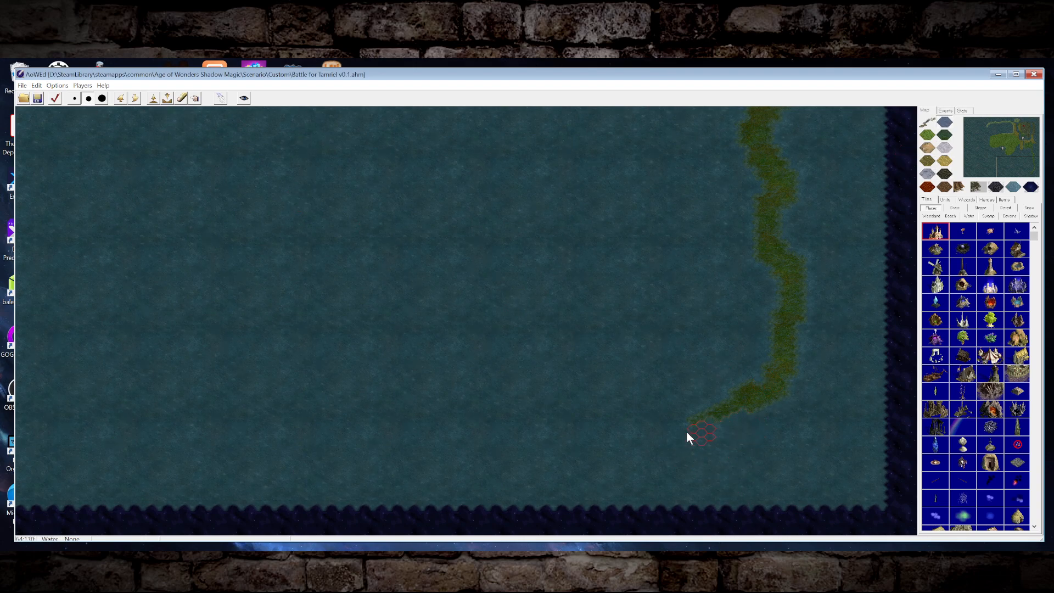
{"action": "left_click", "coordinate": [1026, 128]}
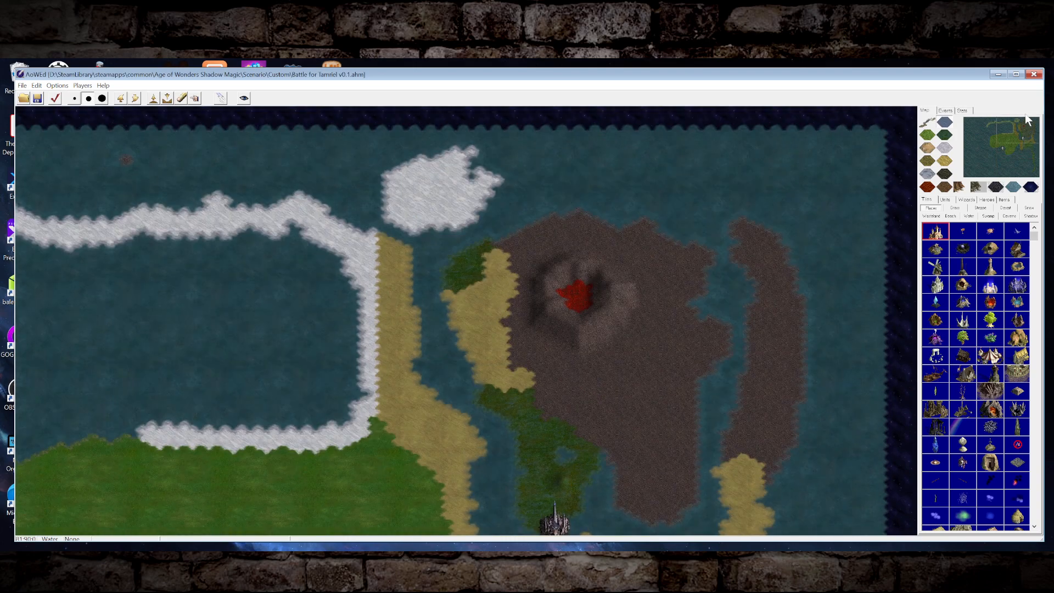
{"action": "left_click_drag", "start_coordinate": [1025, 119], "coordinate": [1029, 165]}
{"action": "left_click", "coordinate": [1024, 173]}
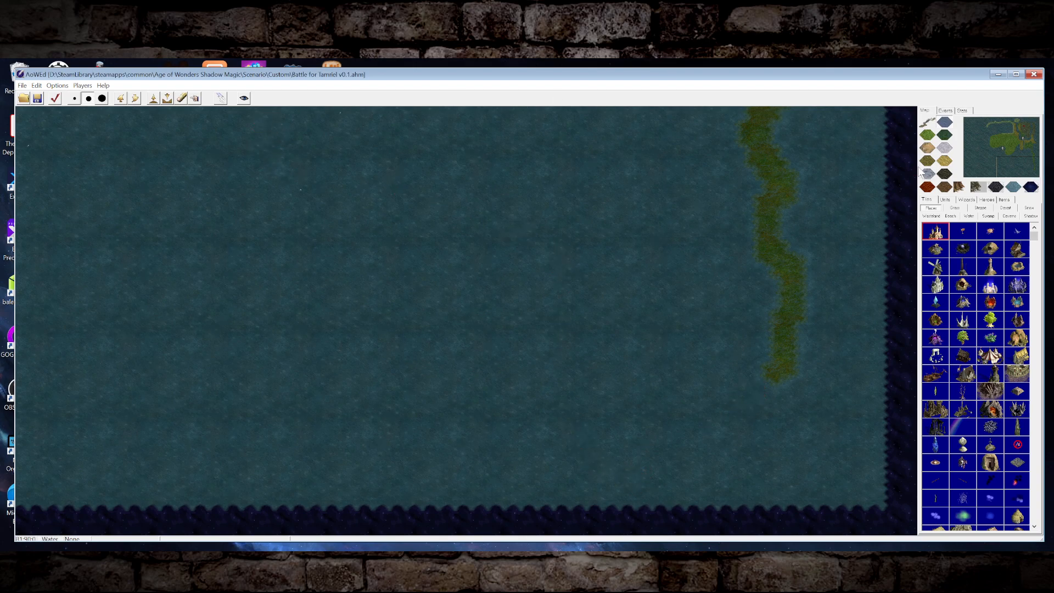
Paint grassland onto the swamp strip's southern end and a separate grass strip running west through the southern sea and curving north.
{"action": "left_click", "coordinate": [759, 382]}
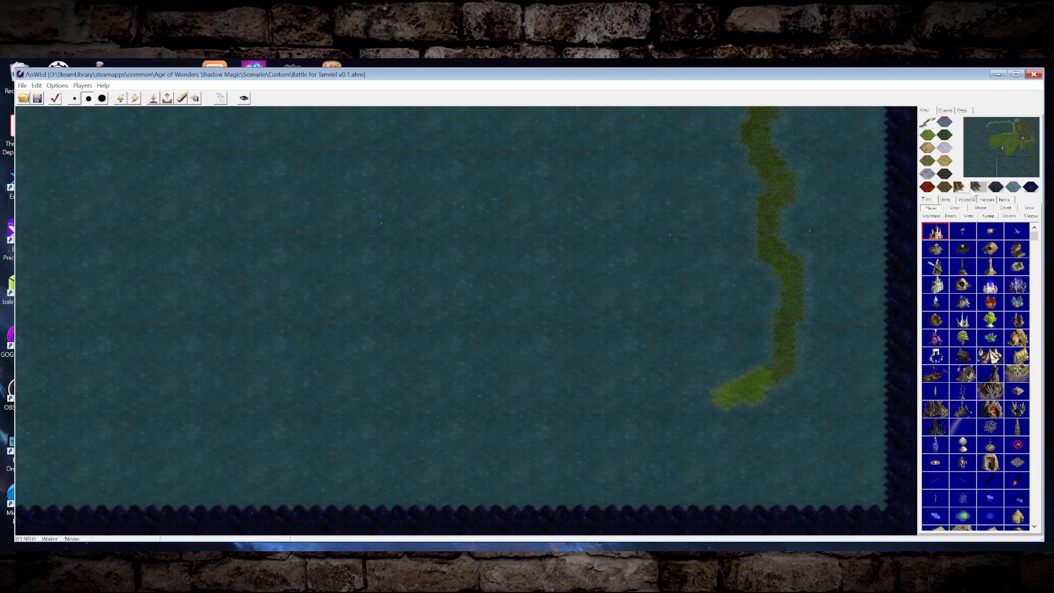
{"action": "left_click_drag", "start_coordinate": [1013, 166], "coordinate": [1013, 160]}
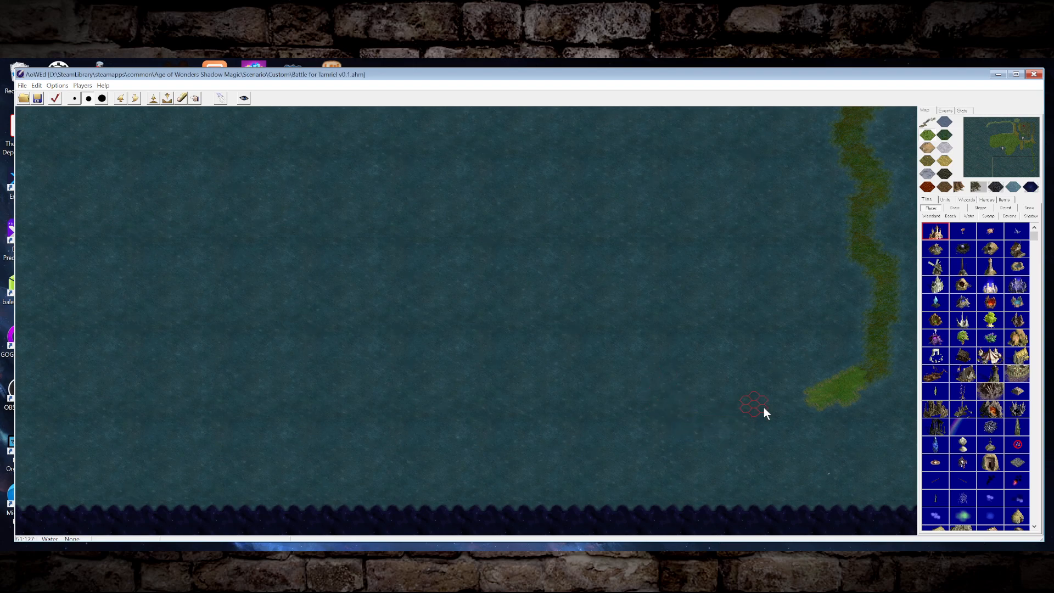
{"action": "left_click_drag", "start_coordinate": [774, 428], "coordinate": [767, 430]}
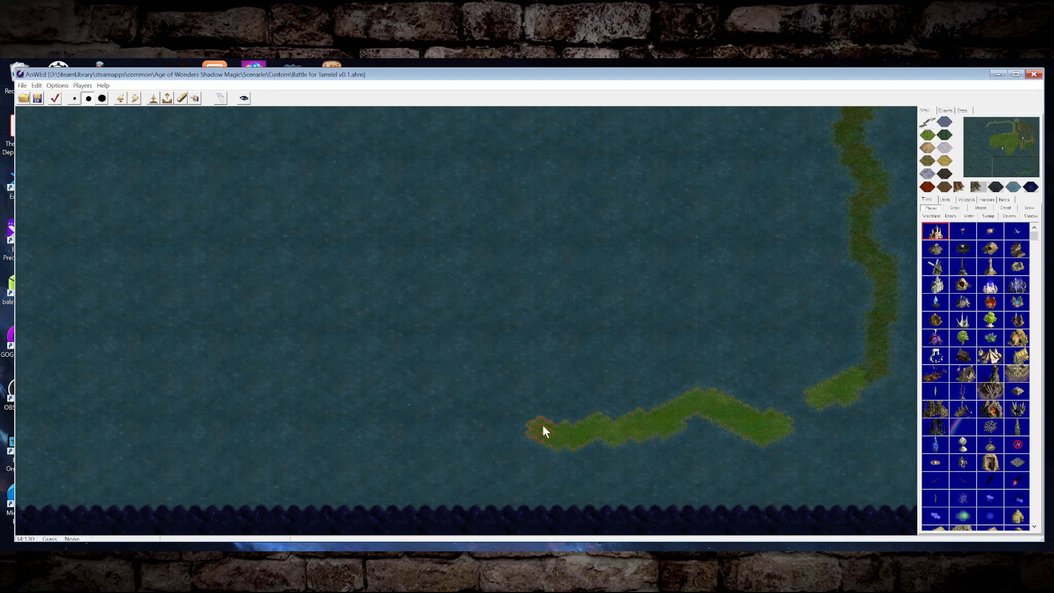
{"action": "left_click", "coordinate": [1002, 151]}
{"action": "mouse_move", "coordinate": [1003, 150]}
{"action": "left_mouse_down"}
{"action": "mouse_move", "coordinate": [1002, 160]}
{"action": "mouse_move", "coordinate": [1012, 155]}
{"action": "left_mouse_up"}
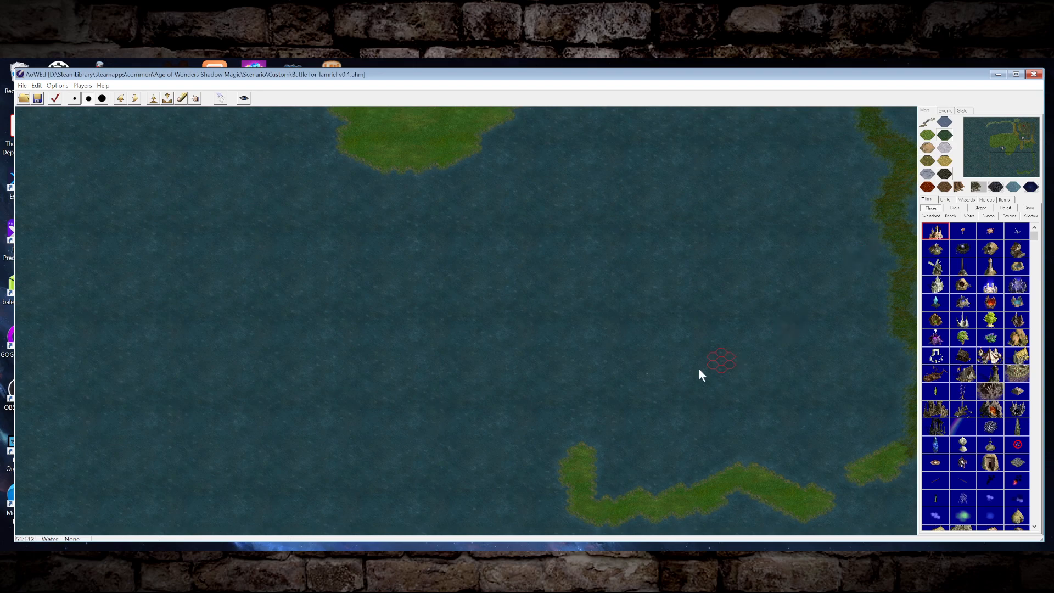
Paint a winding swamp strip from the southern grass strip northwest to the southern tip of the central grassland.
{"action": "left_click", "coordinate": [583, 445]}
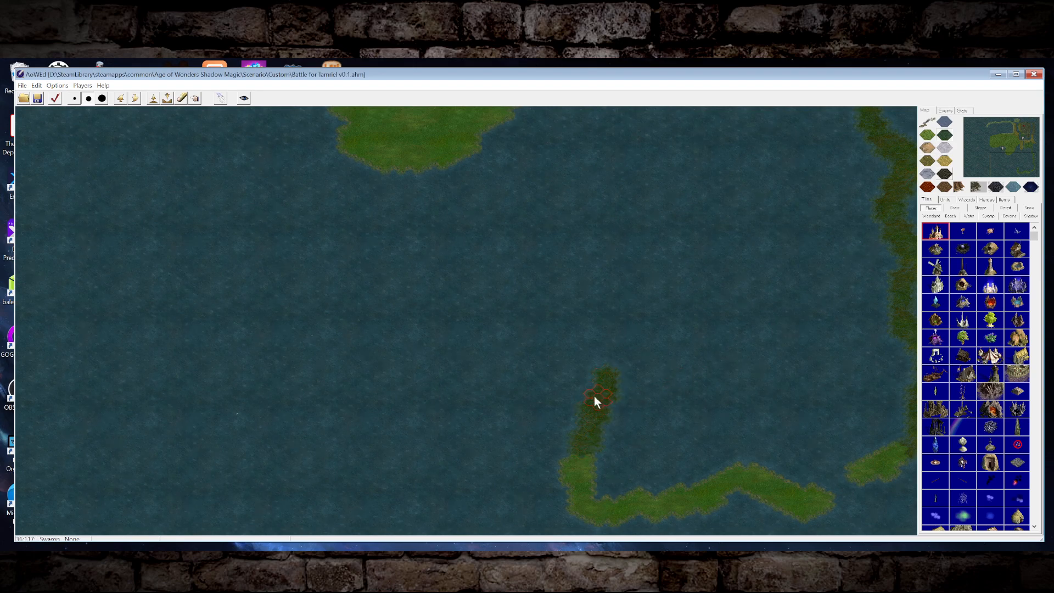
{"action": "left_click_drag", "start_coordinate": [996, 138], "coordinate": [998, 151]}
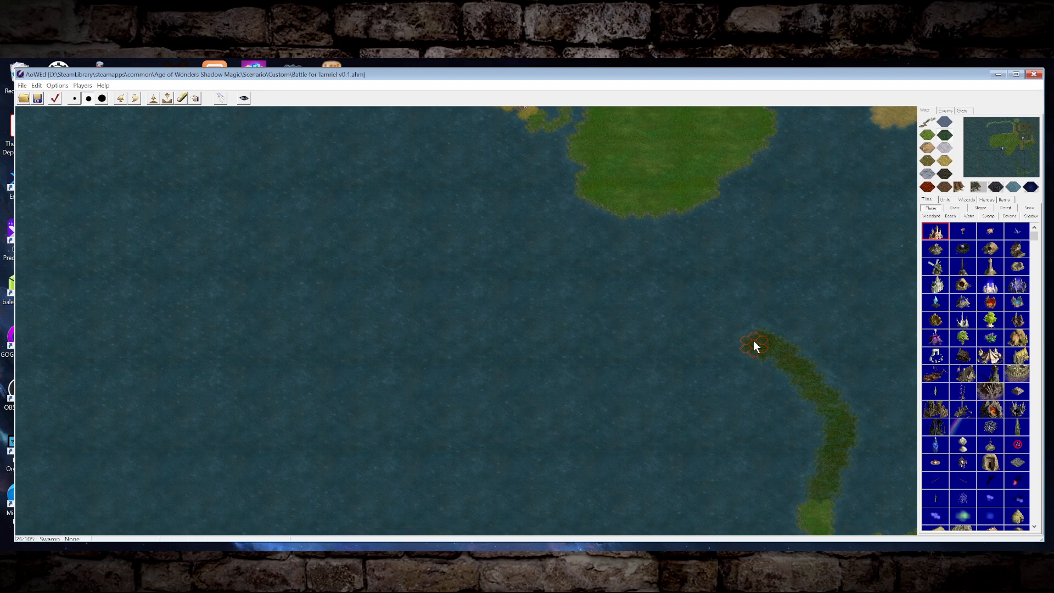
{"action": "left_click_drag", "start_coordinate": [739, 326], "coordinate": [722, 296]}
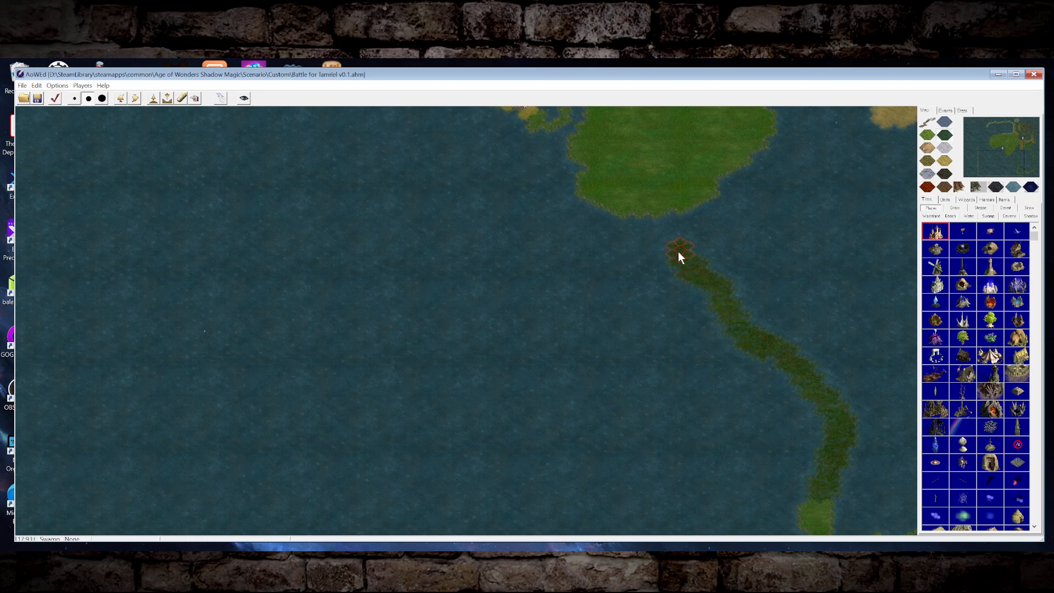
{"action": "left_click_drag", "start_coordinate": [1013, 143], "coordinate": [974, 154]}
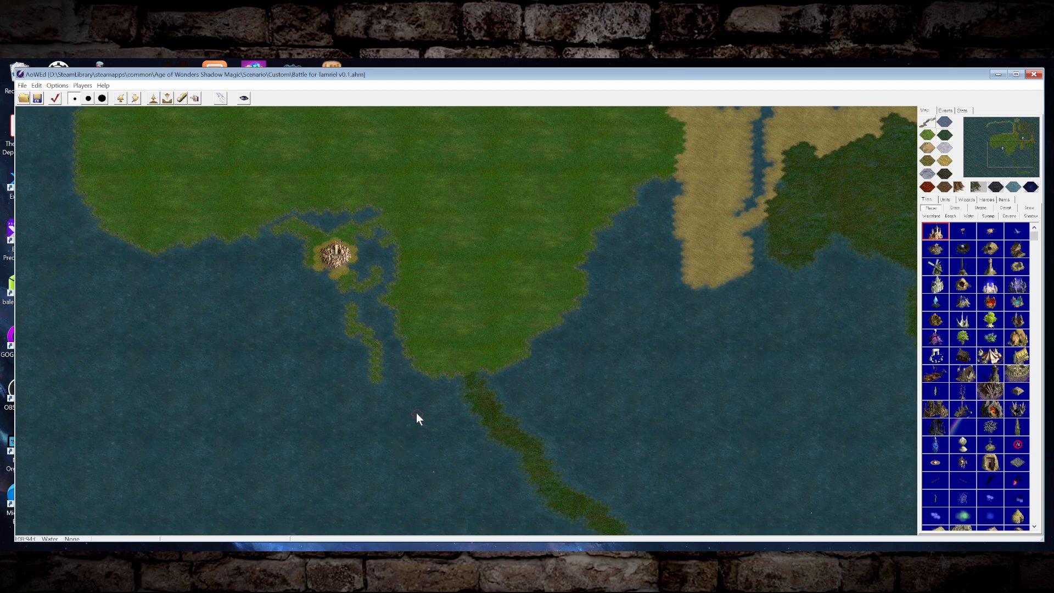
With the small brush, paint a swamp islet southwest of the grassland's tip and join it by grass to the thin strip farther north.
{"action": "left_click", "coordinate": [437, 480]}
{"action": "left_click_drag", "start_coordinate": [470, 490], "coordinate": [434, 452]}
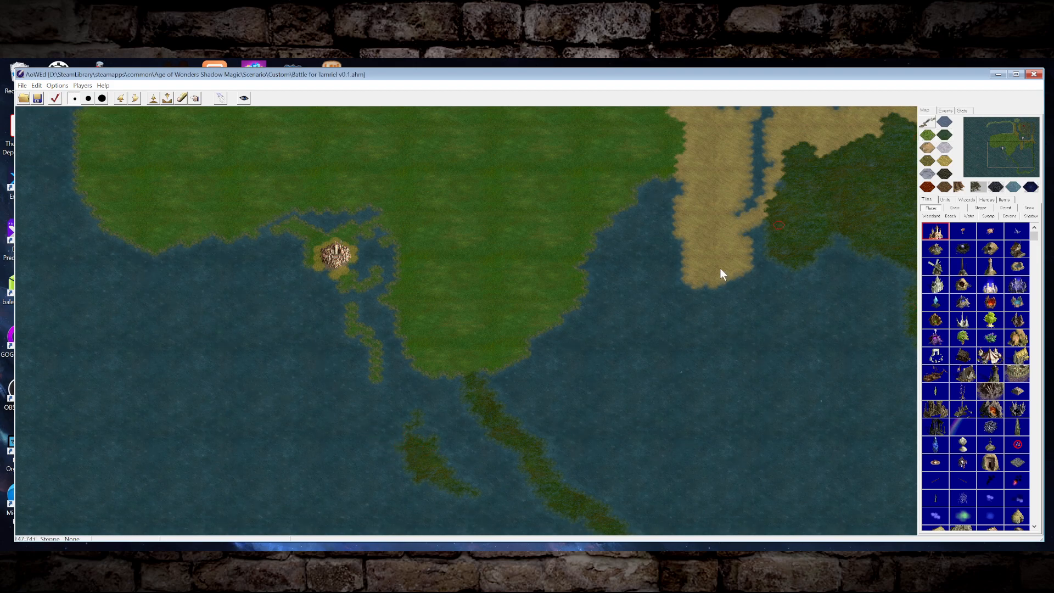
{"action": "left_click", "coordinate": [391, 437]}
{"action": "left_click_drag", "start_coordinate": [361, 418], "coordinate": [350, 400]}
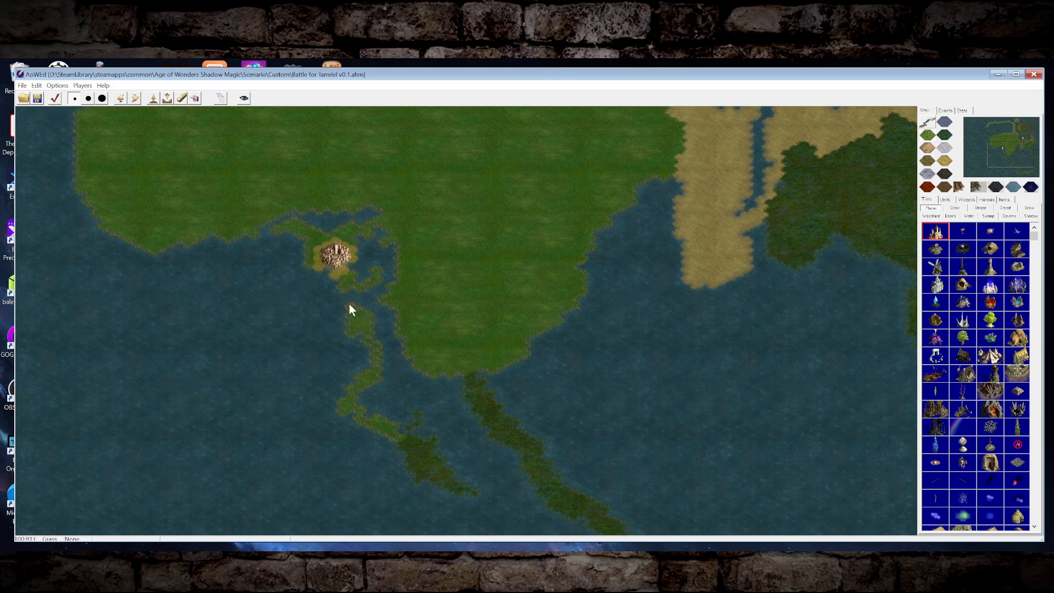
Paint grassland around the southwestern side of the city's bay, linking the thin southern strip to the western grassland coast.
{"action": "left_click_drag", "start_coordinate": [342, 315], "coordinate": [315, 312]}
{"action": "left_click_drag", "start_coordinate": [309, 292], "coordinate": [297, 290]}
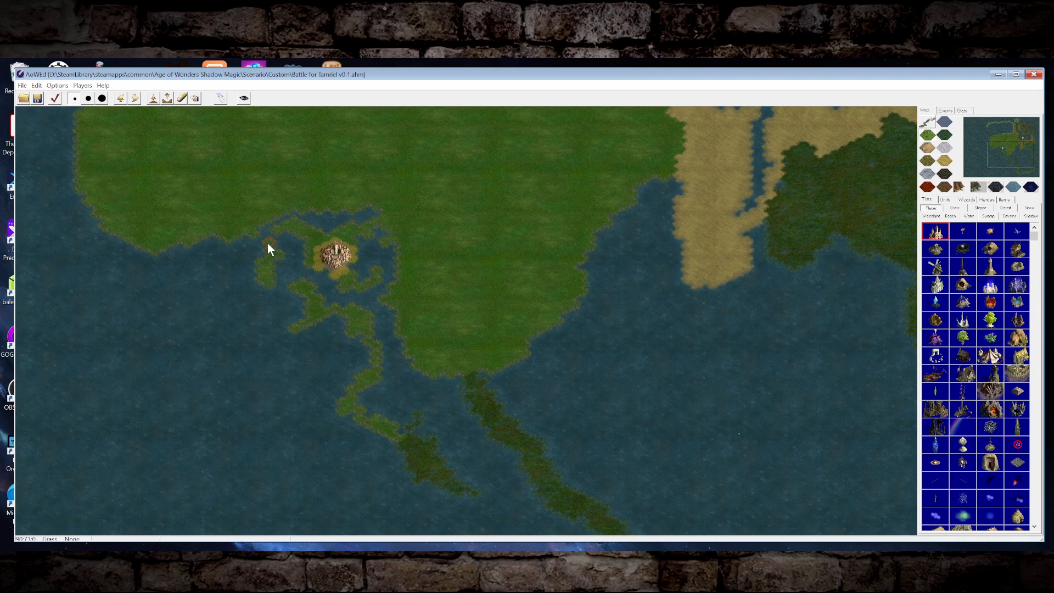
{"action": "left_click", "coordinate": [262, 240]}
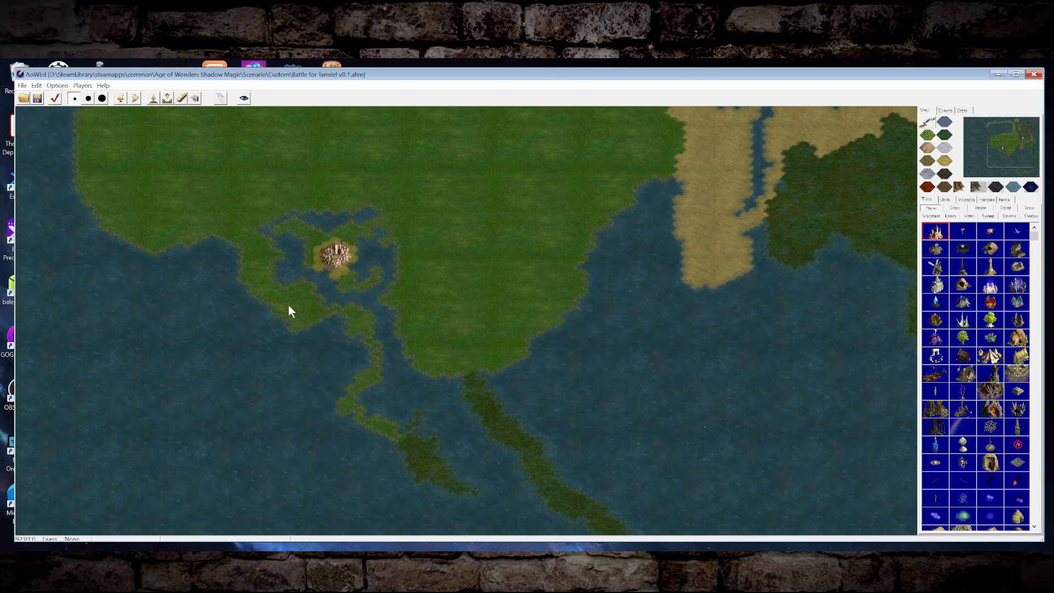
Cover the northern swamp of the eastern landmass with steppe using the medium brush, leaving swamp along the southern coast, and save the map.
{"action": "mouse_move", "coordinate": [1015, 137]}
{"action": "left_mouse_down"}
{"action": "mouse_move", "coordinate": [1000, 130]}
{"action": "mouse_move", "coordinate": [1026, 123]}
{"action": "mouse_move", "coordinate": [1015, 157]}
{"action": "mouse_move", "coordinate": [1014, 118]}
{"action": "mouse_move", "coordinate": [1025, 142]}
{"action": "left_mouse_up"}
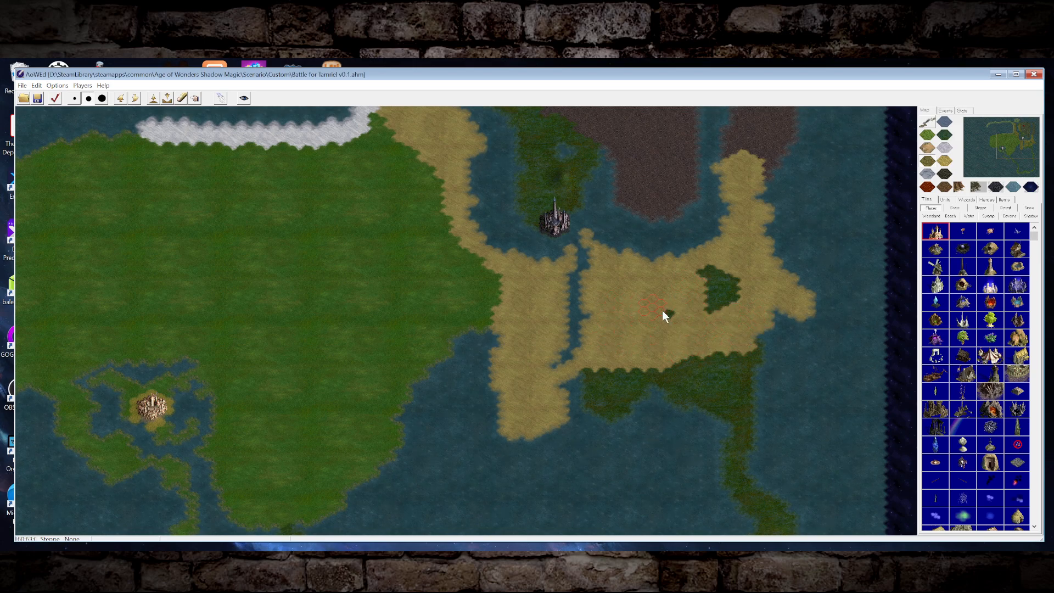
{"action": "left_click_drag", "start_coordinate": [1015, 148], "coordinate": [1016, 138]}
{"action": "left_click", "coordinate": [38, 98]}
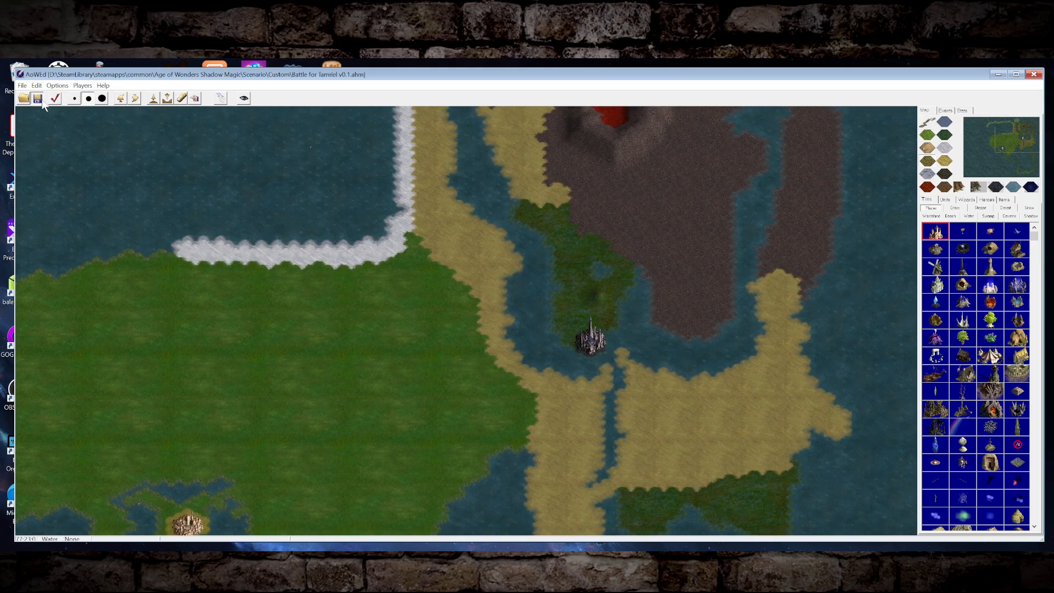
{"action": "left_click", "coordinate": [1016, 129]}
{"action": "left_click_drag", "start_coordinate": [1016, 129], "coordinate": [1016, 121]}
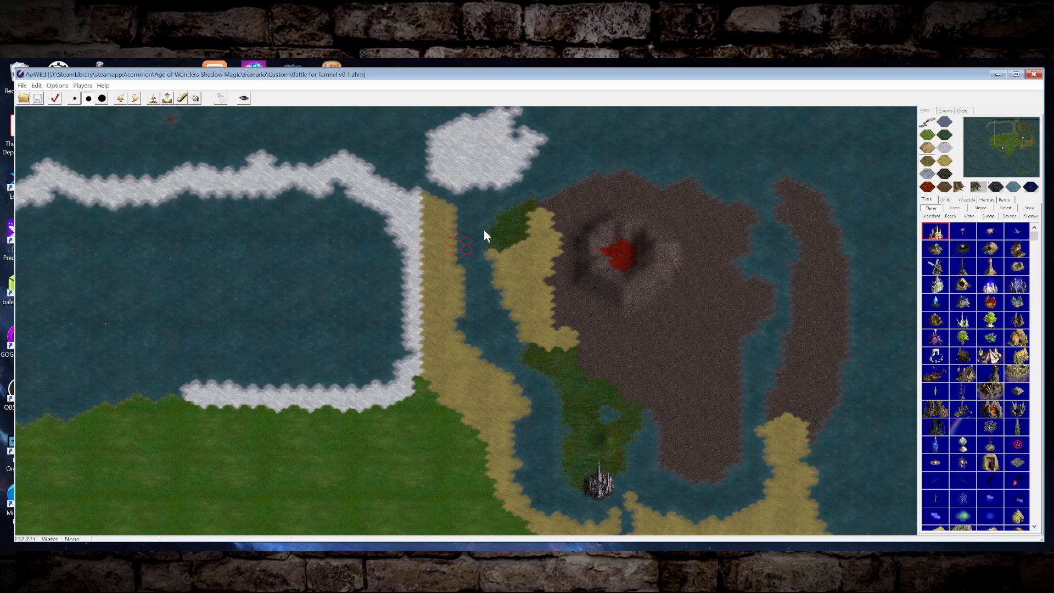
{"action": "mouse_move", "coordinate": [1007, 144]}
{"action": "left_mouse_down"}
{"action": "mouse_move", "coordinate": [1010, 121]}
{"action": "mouse_move", "coordinate": [1013, 143]}
{"action": "mouse_move", "coordinate": [1000, 147]}
{"action": "mouse_move", "coordinate": [1015, 157]}
{"action": "mouse_move", "coordinate": [1007, 125]}
{"action": "mouse_move", "coordinate": [994, 133]}
{"action": "mouse_move", "coordinate": [1014, 124]}
{"action": "mouse_move", "coordinate": [995, 136]}
{"action": "left_mouse_up"}
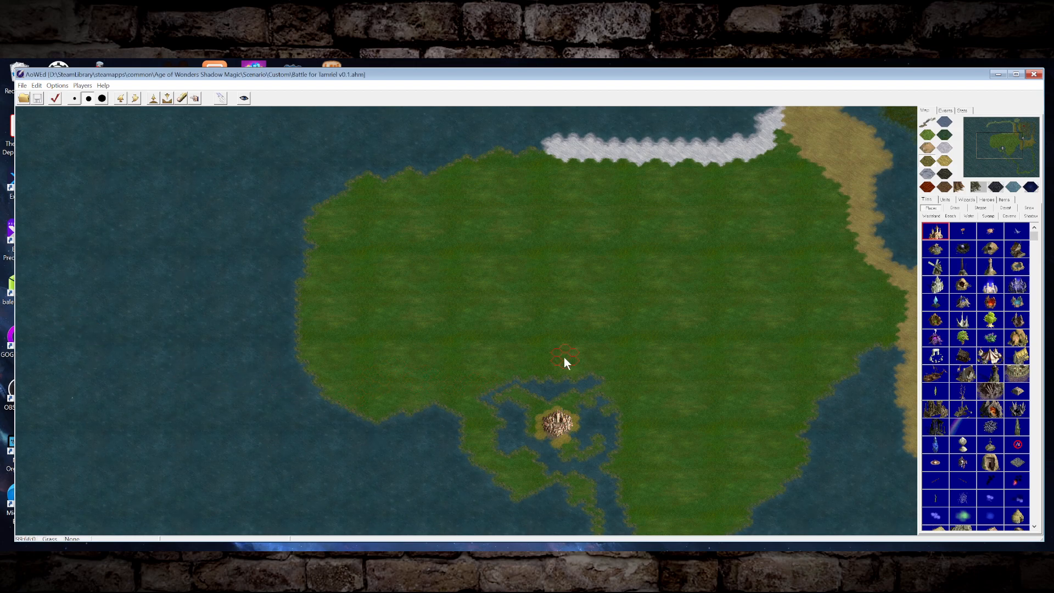
{"action": "left_click", "coordinate": [1006, 140]}
{"action": "left_click_drag", "start_coordinate": [1012, 134], "coordinate": [1007, 136]}
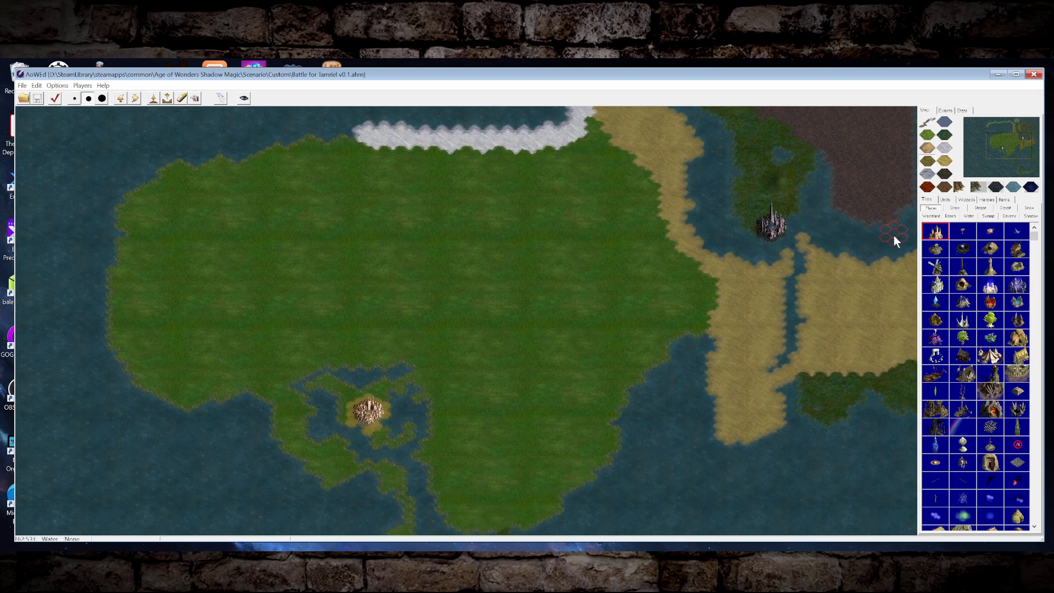